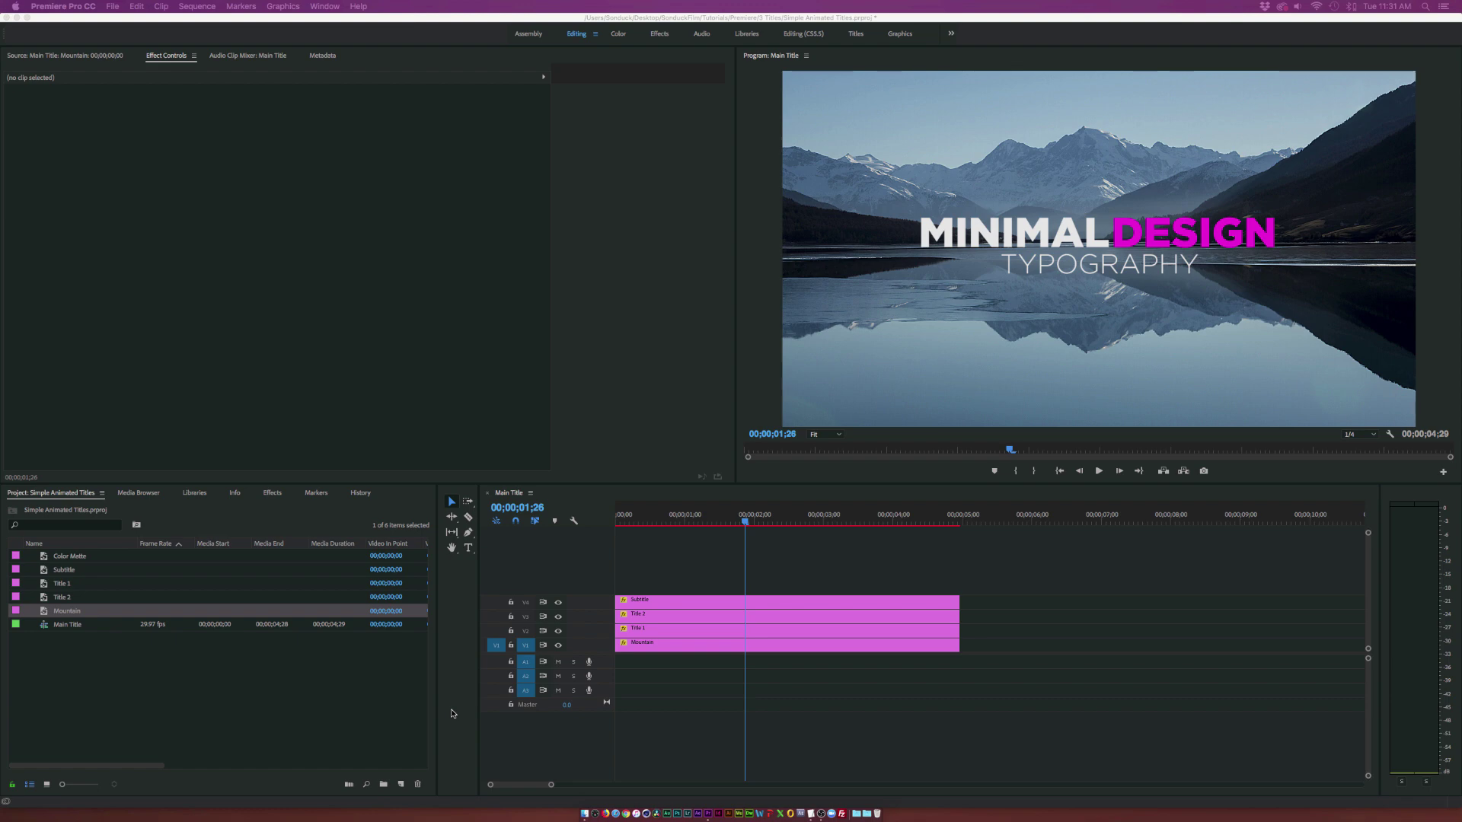
Check the Subtitle clip's motion at 00;00;01;10, then clear the project bin selection.
left_click(685, 601)
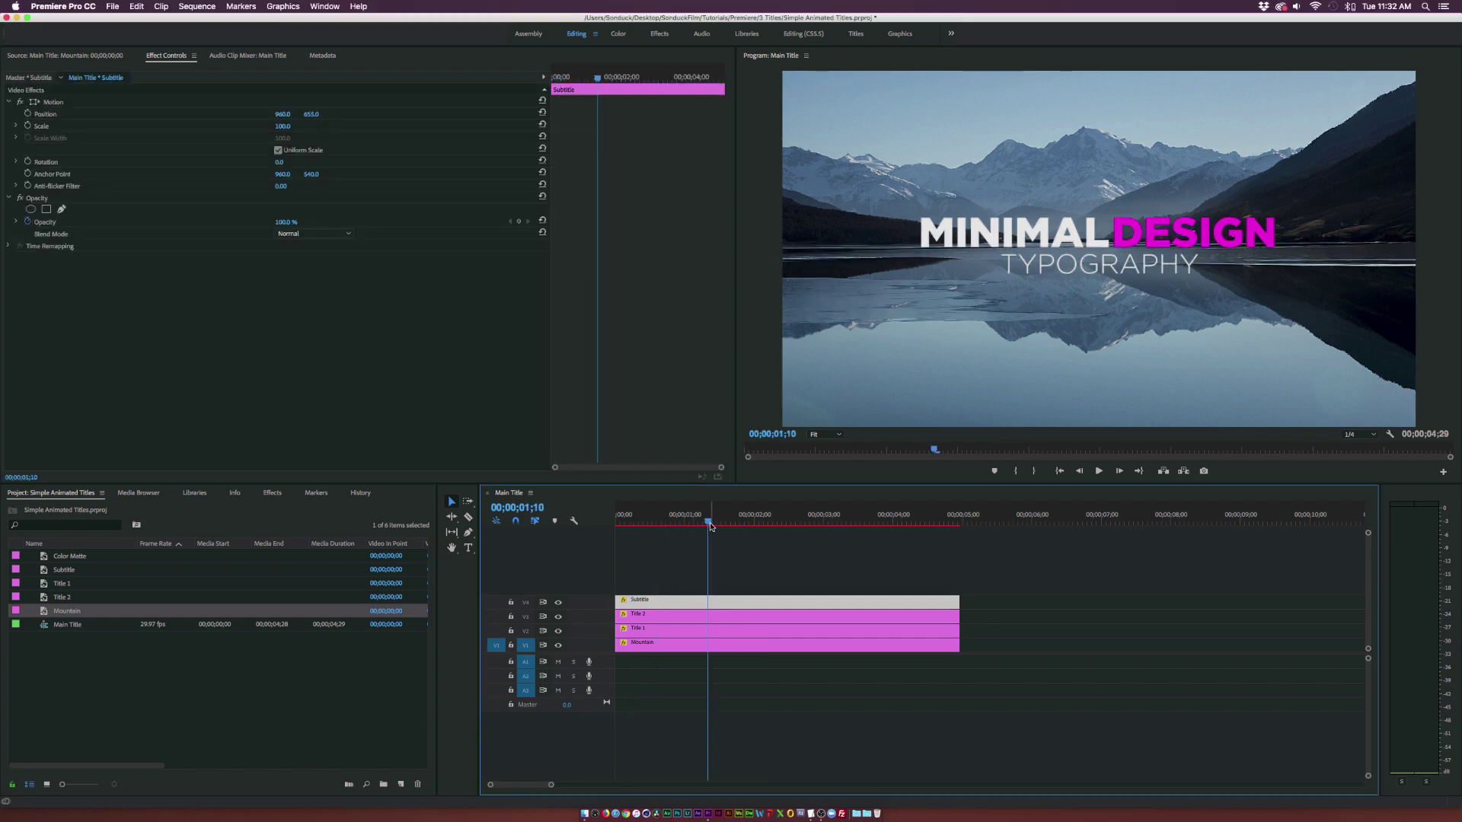
left_click_drag(685, 521, 708, 521)
left_click(120, 704)
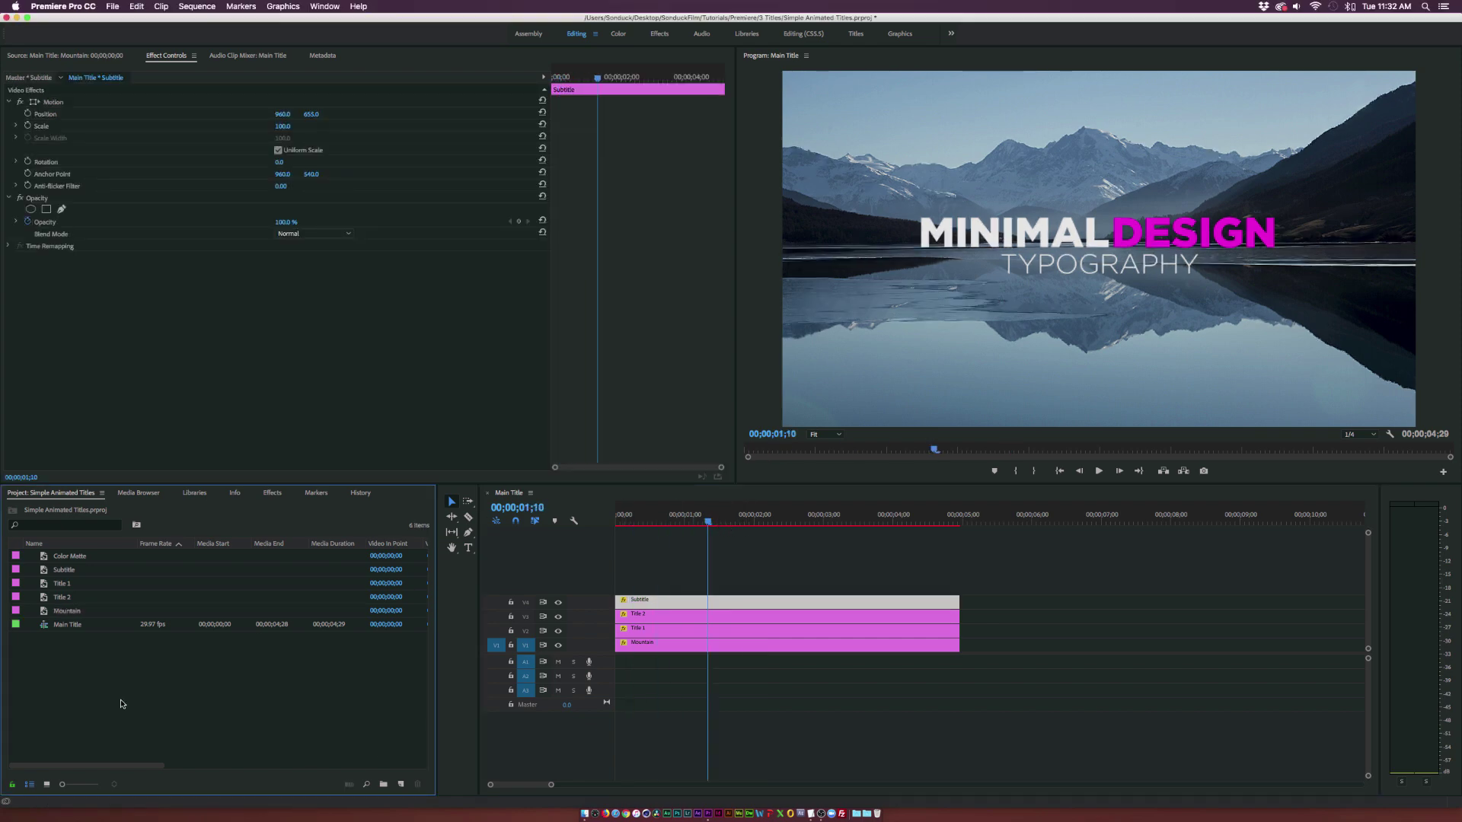
Create a new 1920x1080 legacy title named Title 02.
left_click(112, 6)
mouse_move(125, 20)
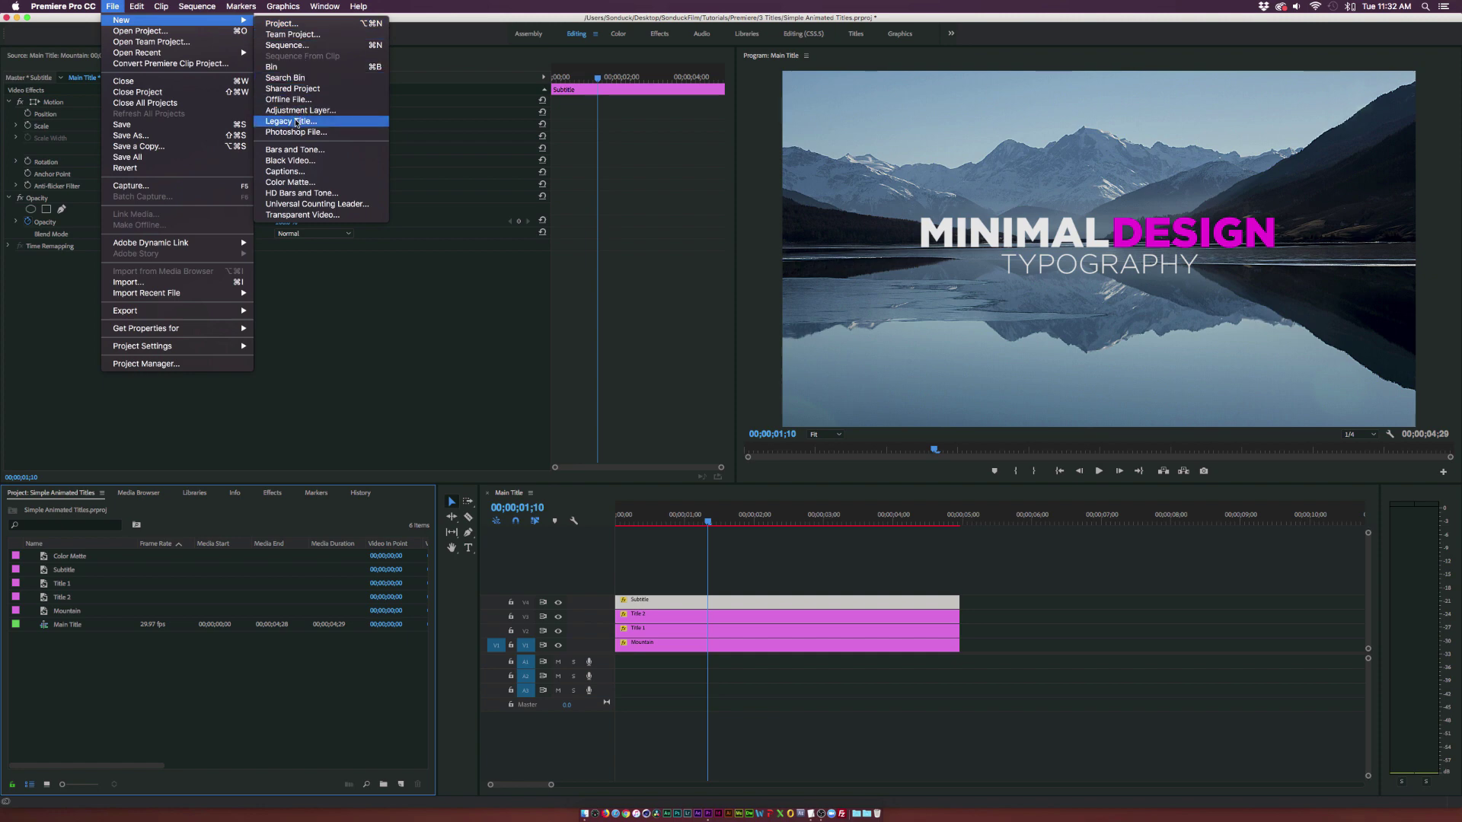
left_click(297, 122)
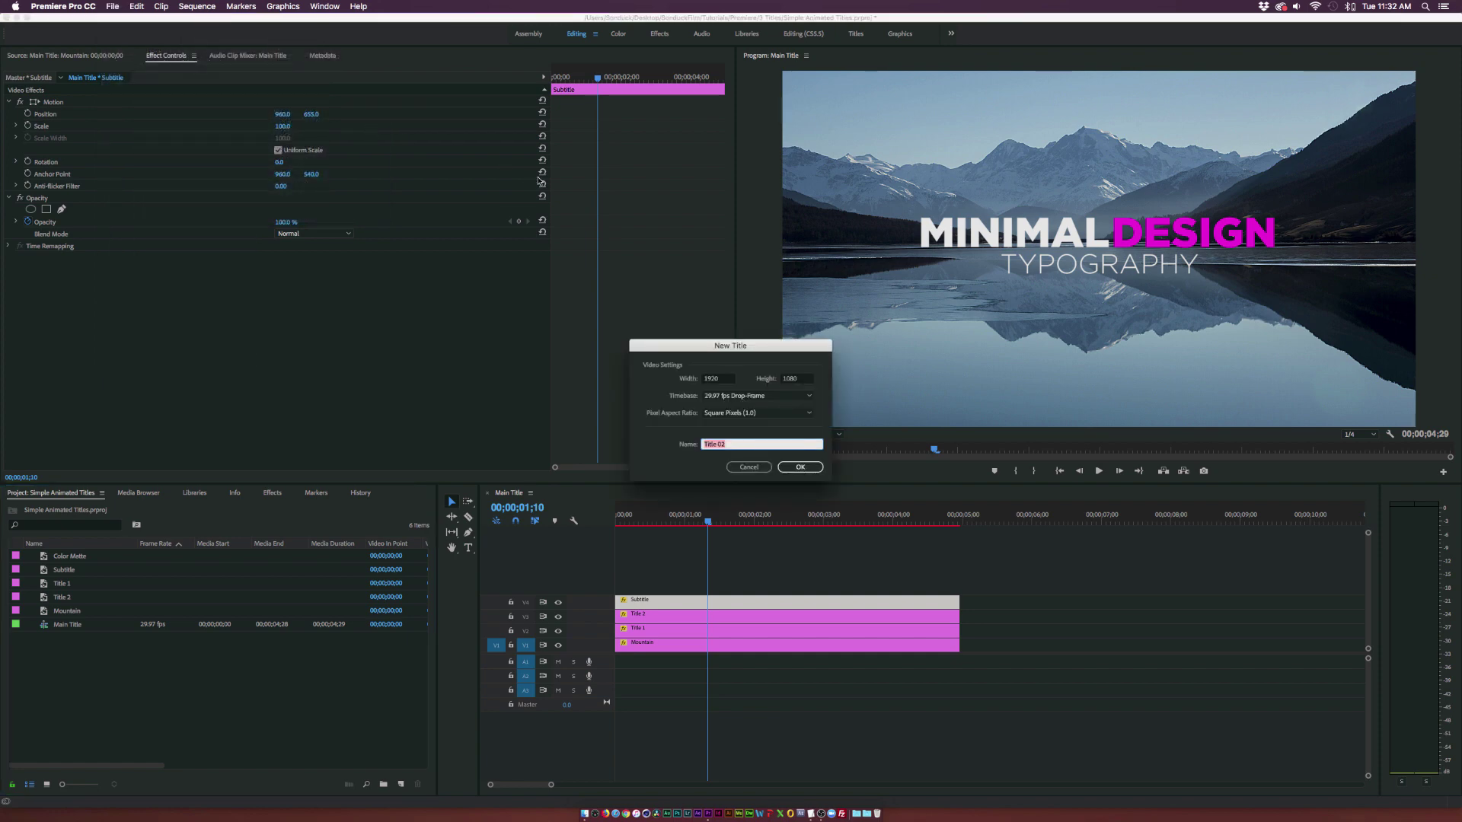
left_click_drag(736, 344, 698, 320)
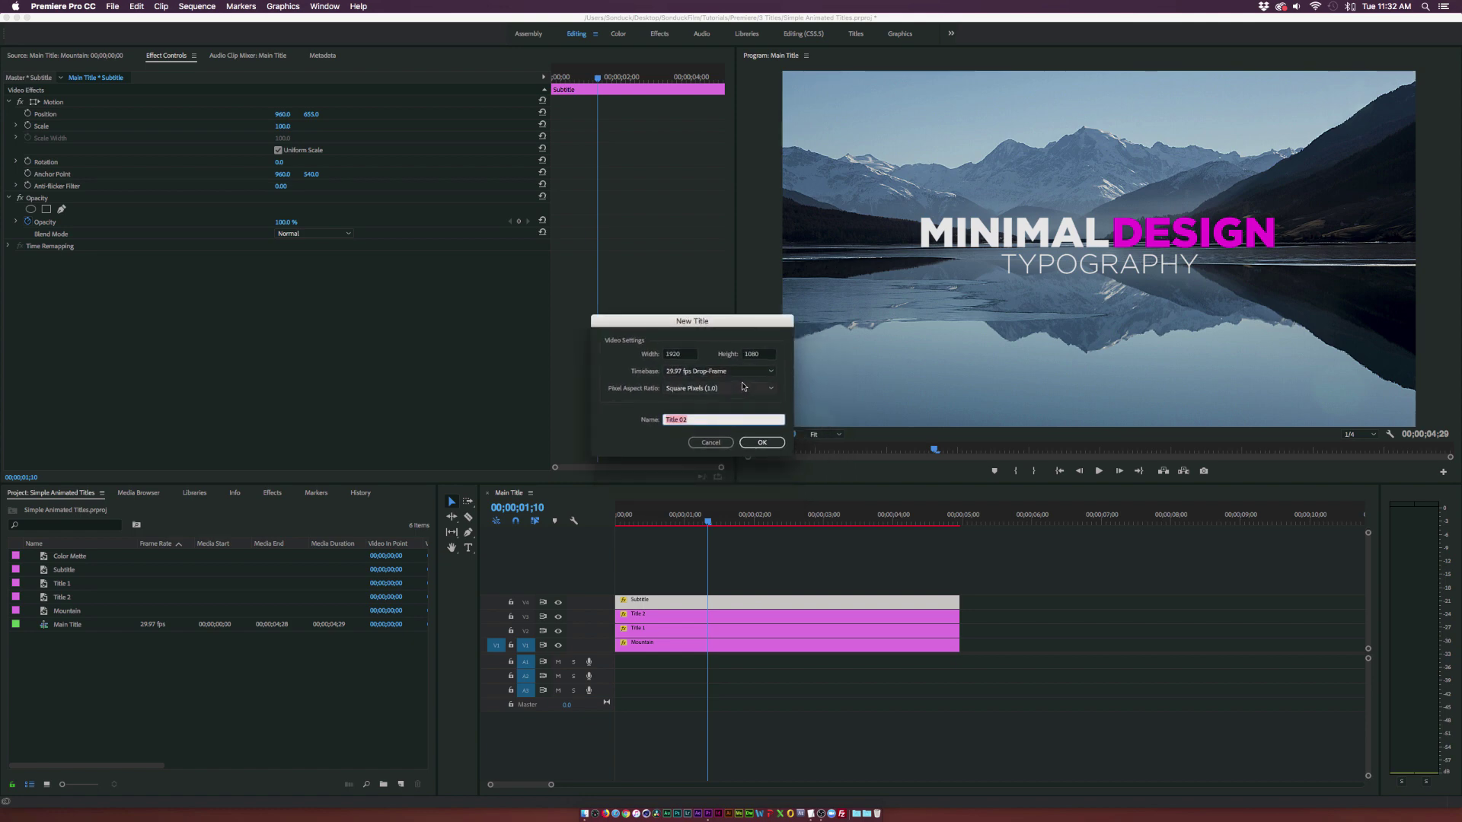
left_click(761, 443)
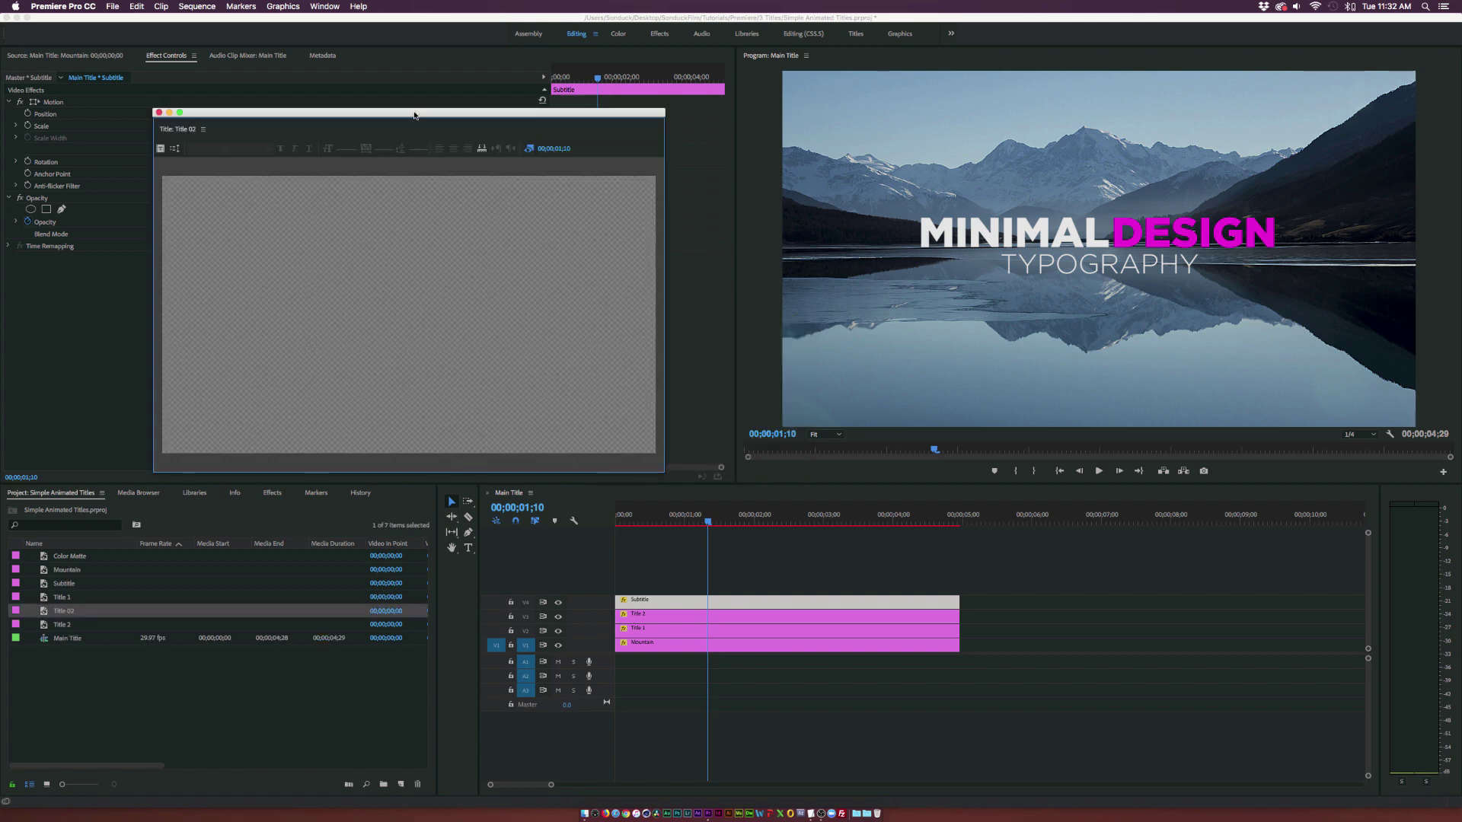
Type SONDUCK below the MINIMAL DESIGN titles and increase its tracking.
left_click_drag(416, 114, 695, 135)
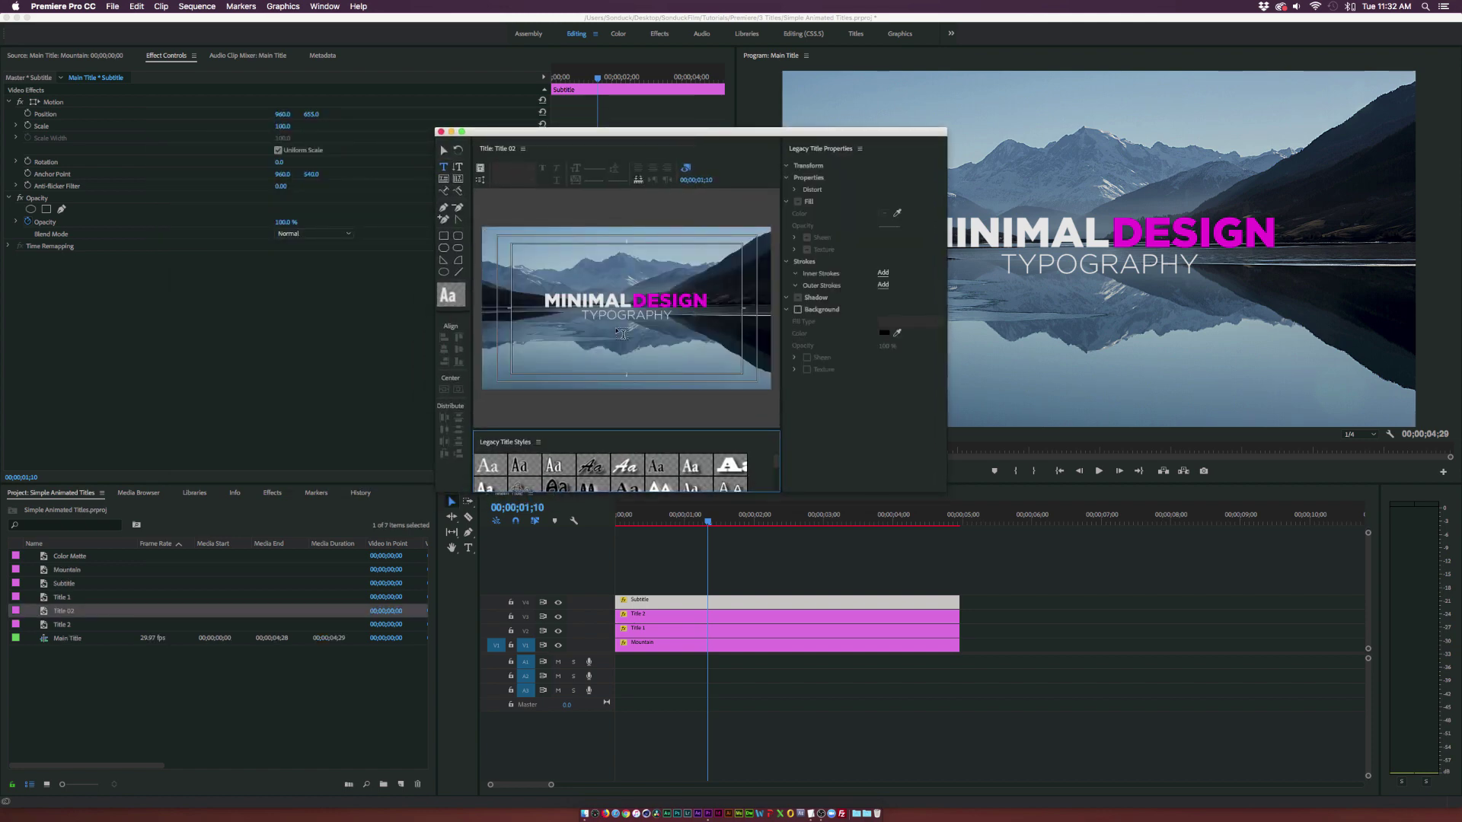
left_click(610, 350)
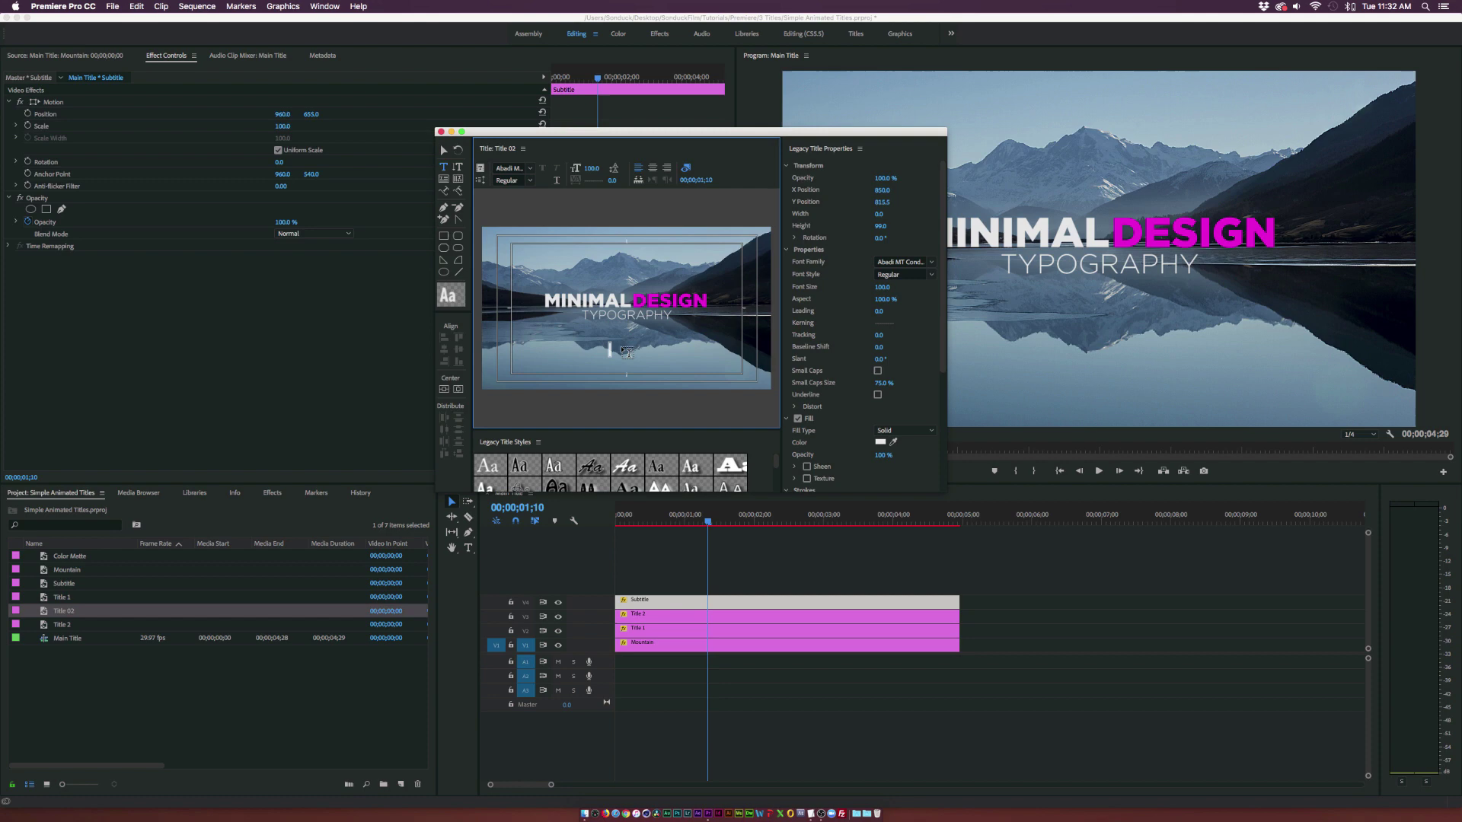
type("SONDUCK")
left_click_drag(879, 335, 887, 312)
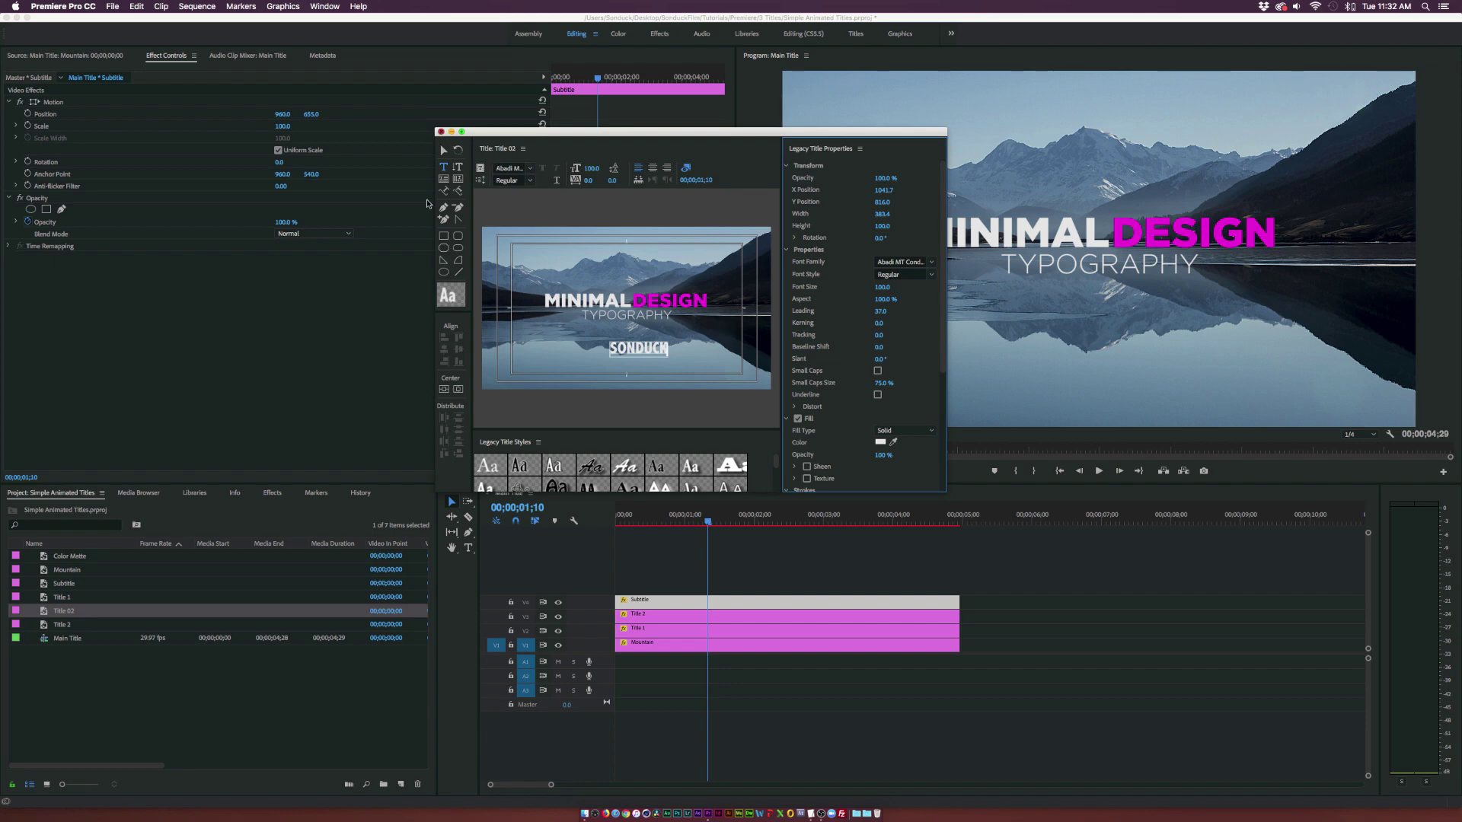
Close the title editor and place Title 02 after the existing clips to preview it.
left_click(440, 132)
left_click_drag(63, 612, 1001, 644)
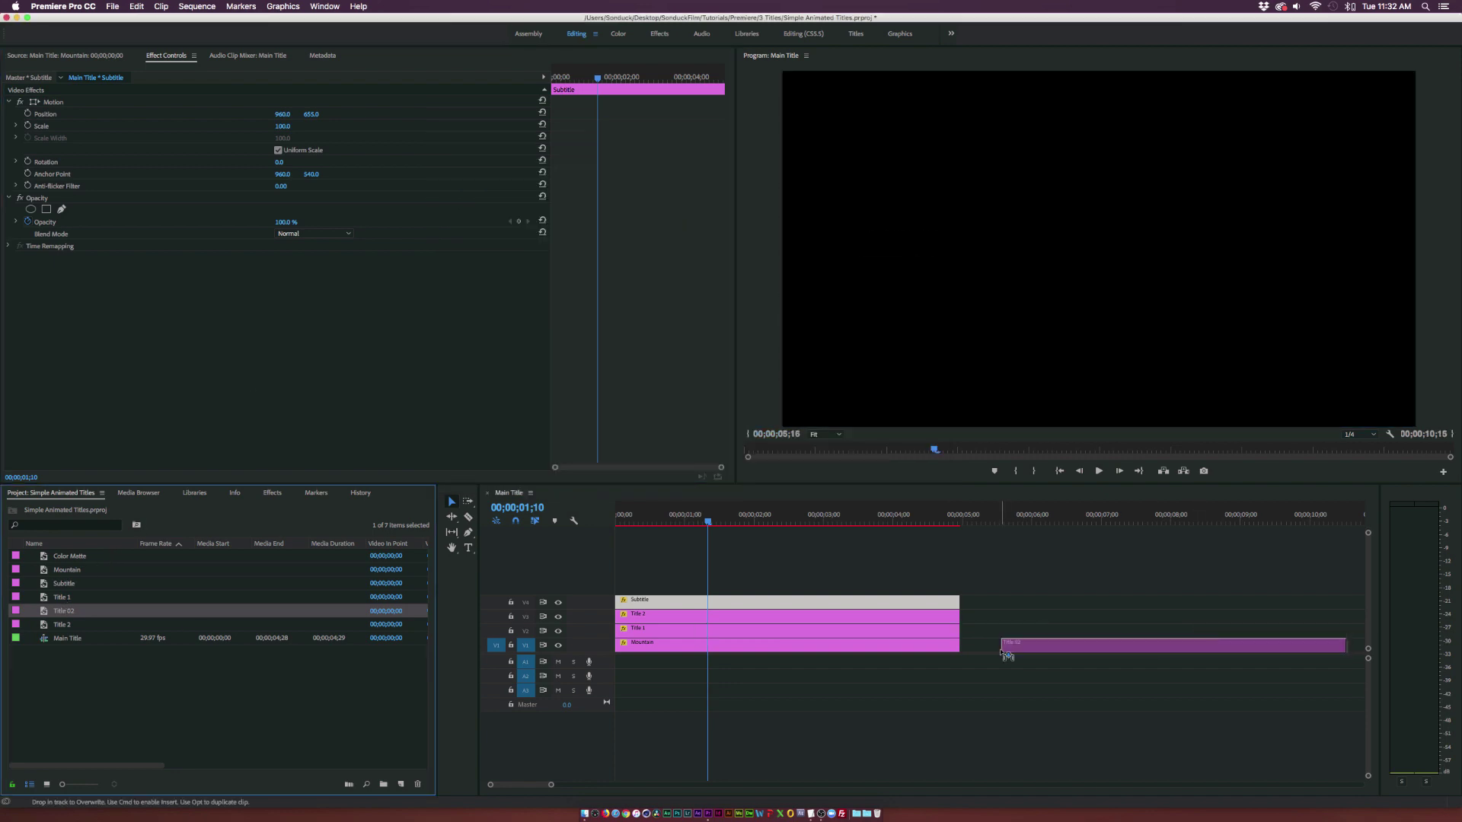
left_click(1050, 520)
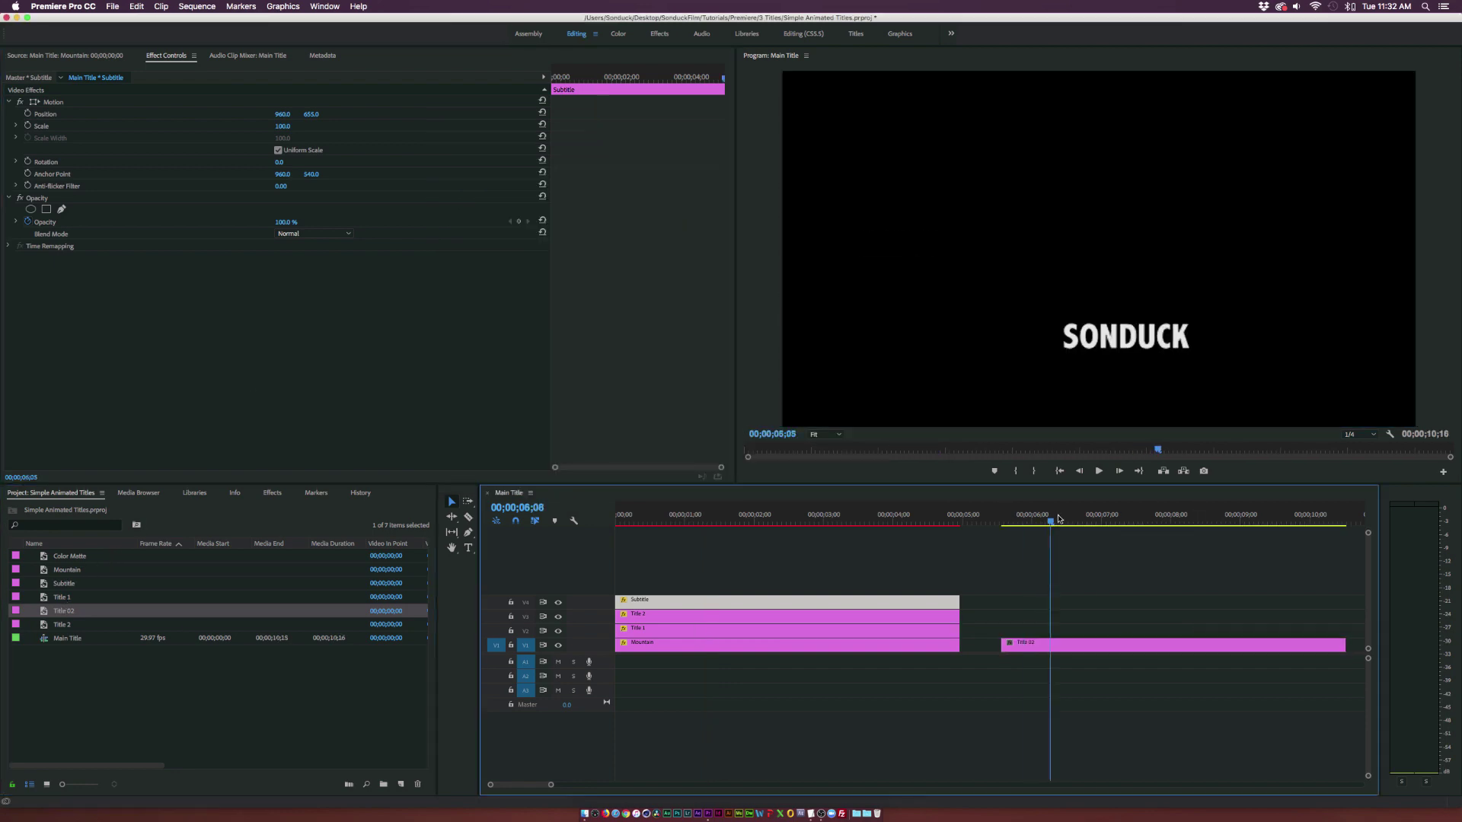
Compare the SONDUCK clip with the MINIMAL DESIGN section, then select the Subtitle clip.
left_click(948, 520)
left_click(1044, 520)
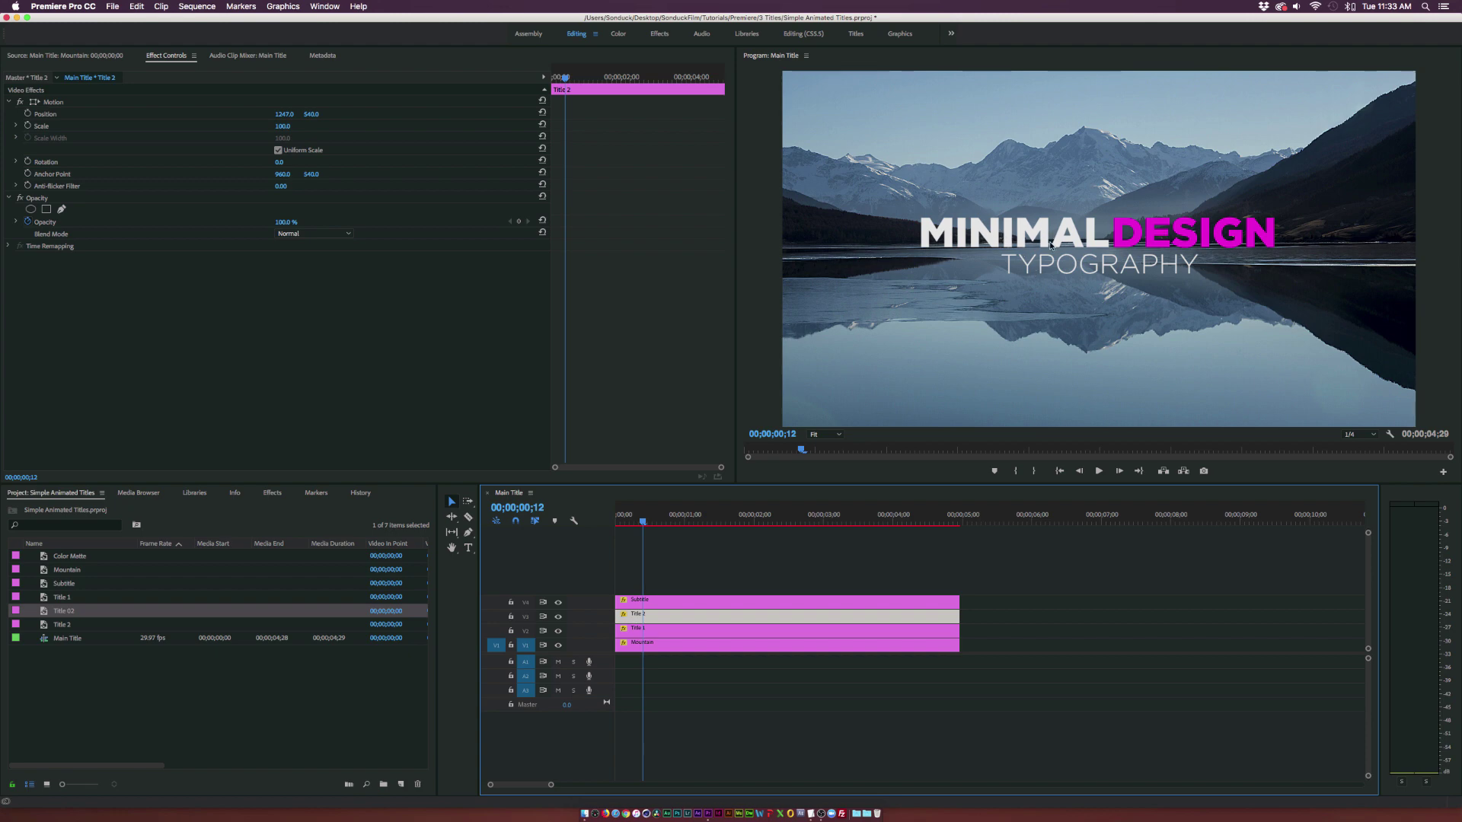
left_click(676, 576)
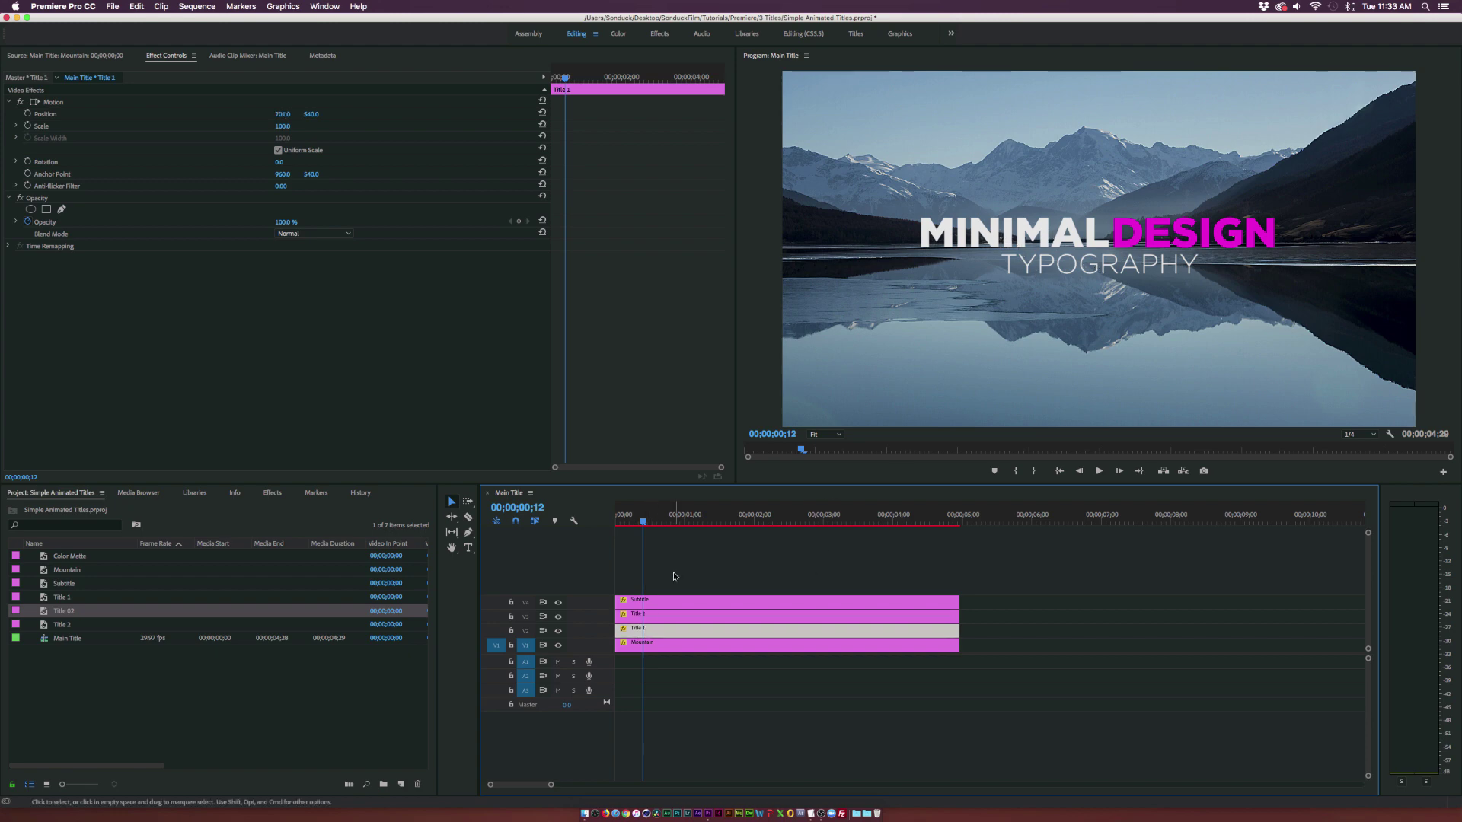
left_click(728, 605)
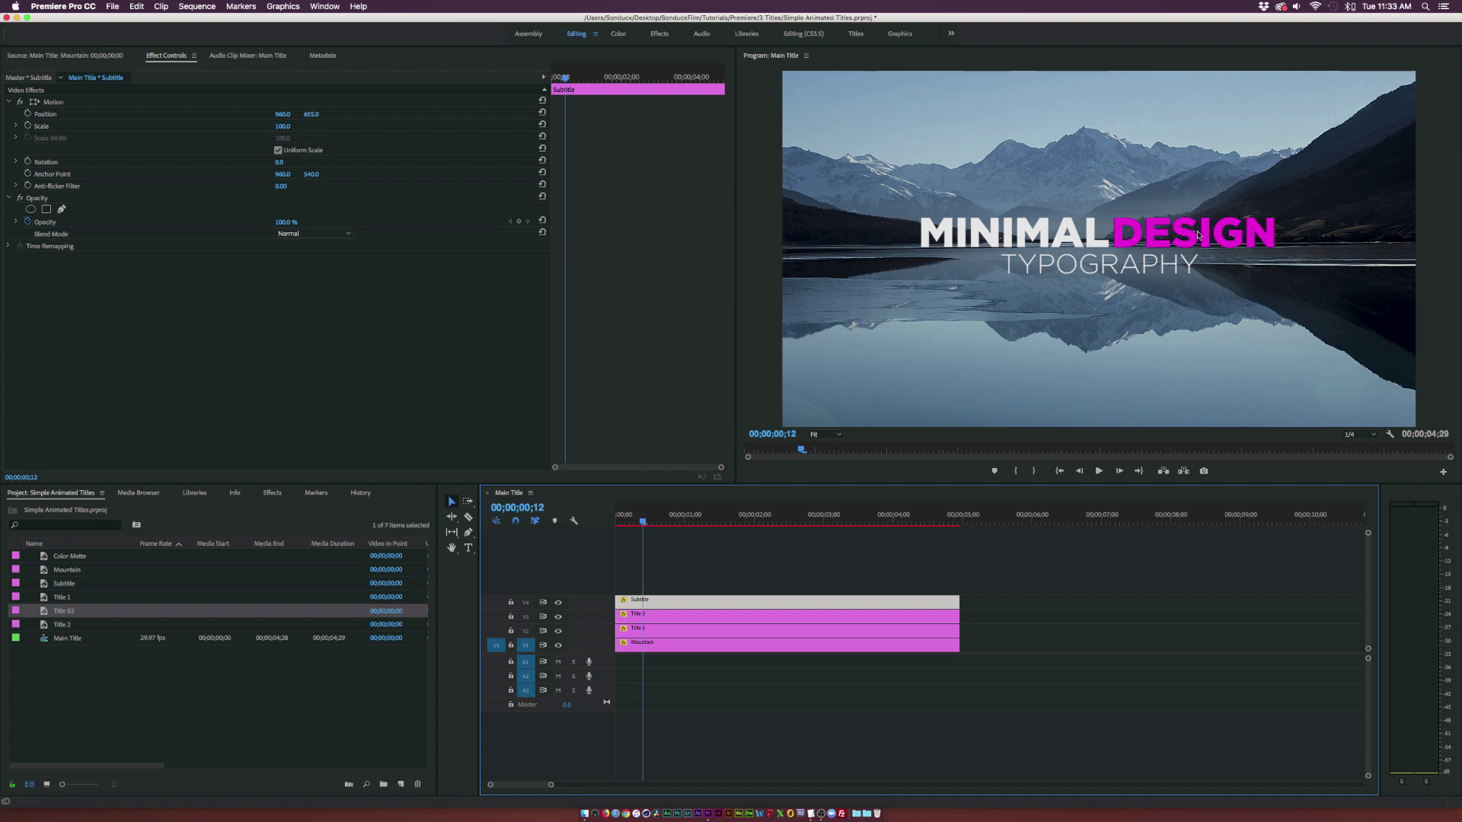
left_click(652, 621)
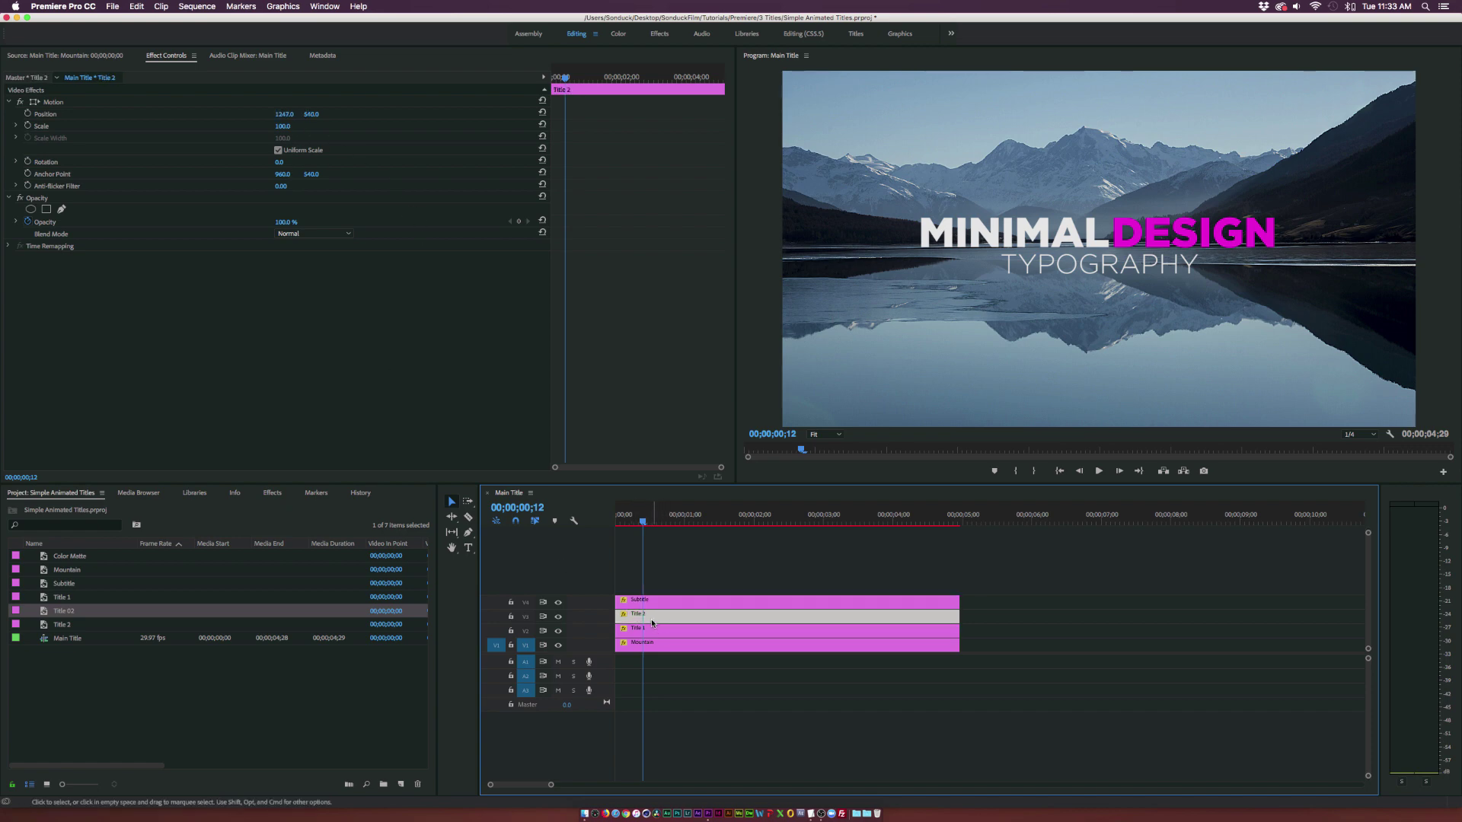
left_click(283, 114)
type("1407")
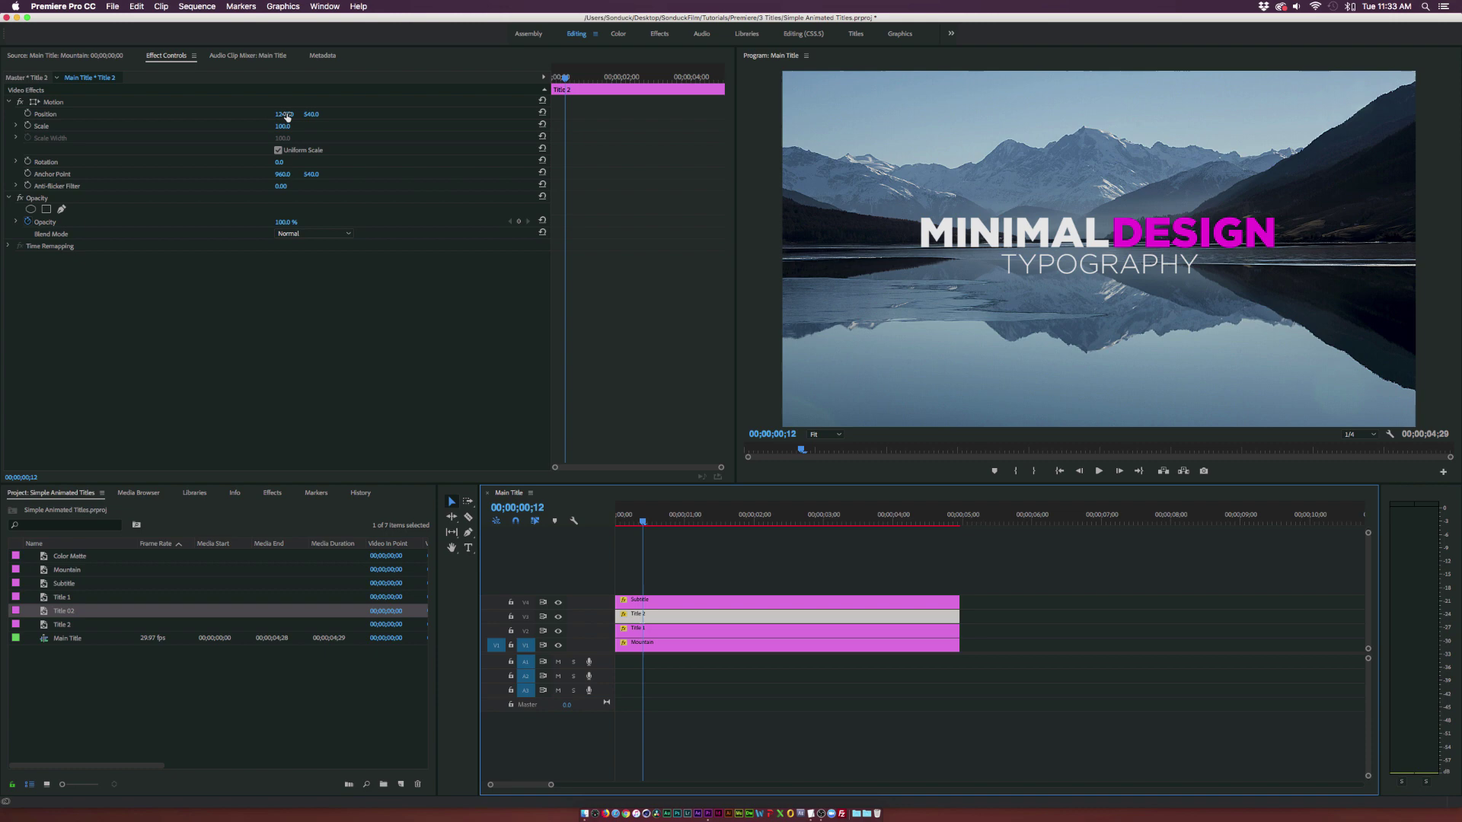
key("Return")
mouse_move(287, 114)
left_mouse_down()
mouse_move(243, 115)
mouse_move(286, 114)
left_mouse_up()
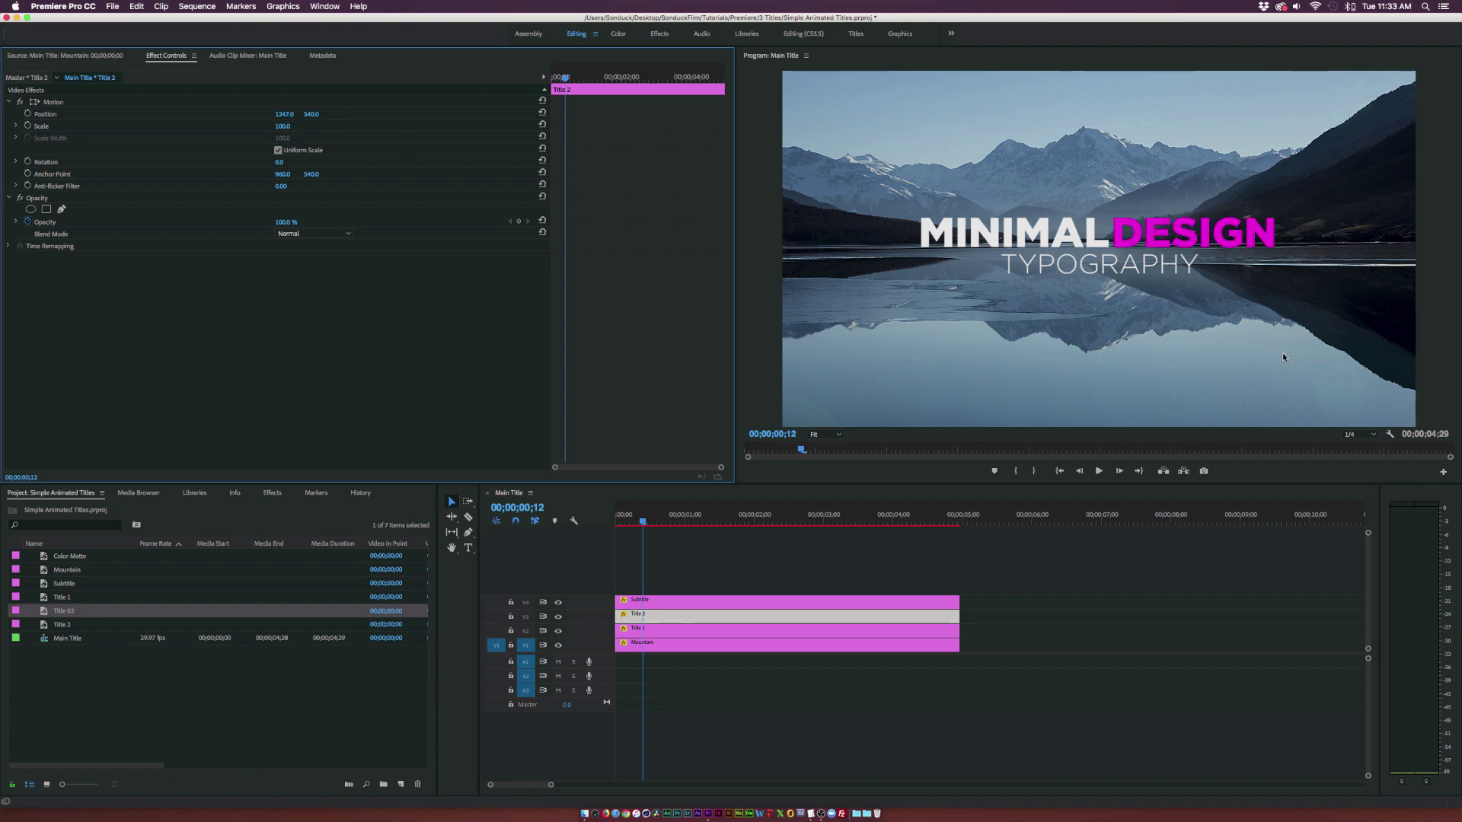
left_click(1390, 434)
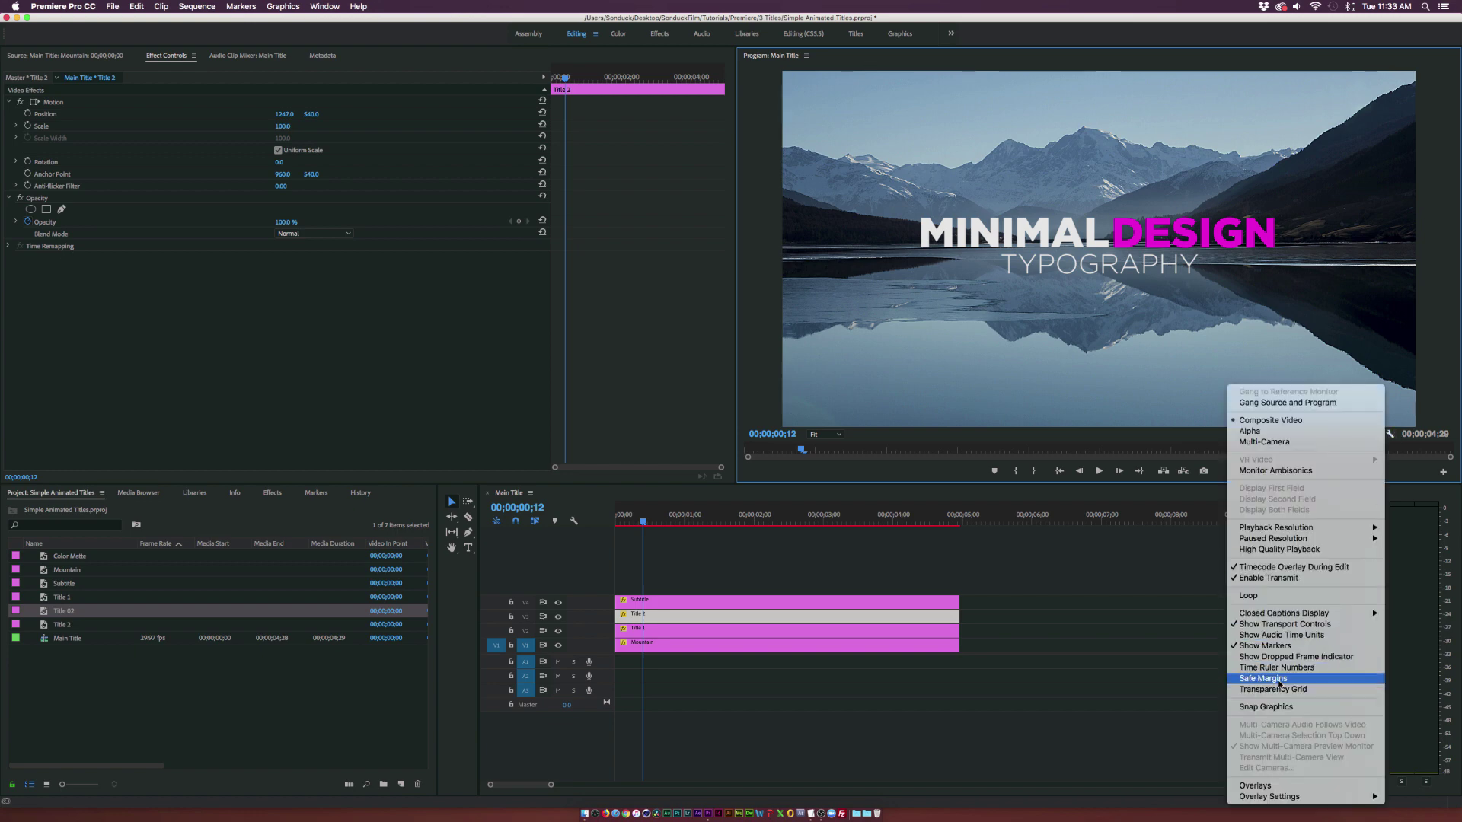
left_click(1287, 677)
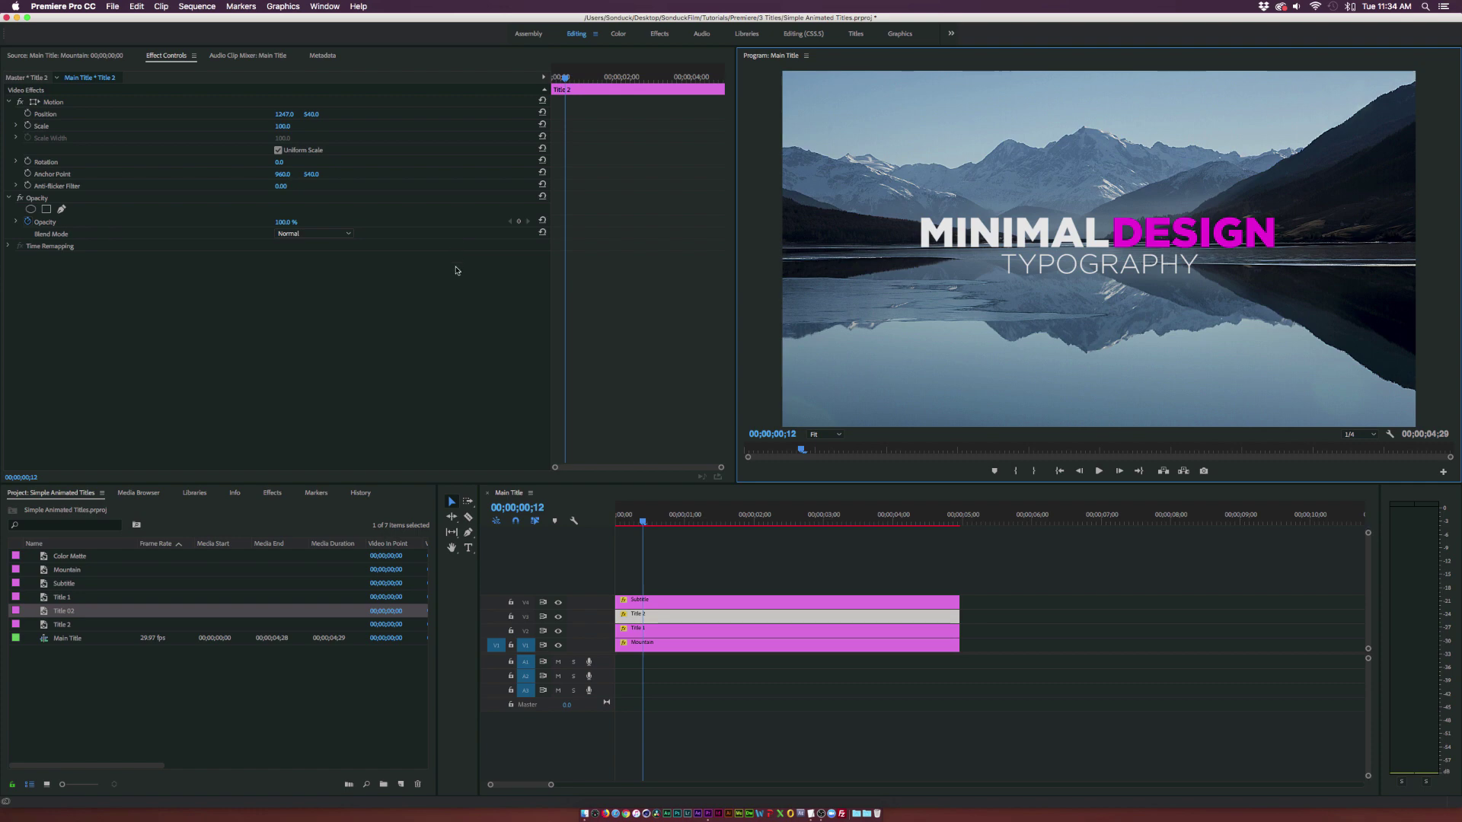
At the sequence start, keyframe Title 1's Position so MINIMAL slides right behind the DESIGN mask.
left_click(300, 344)
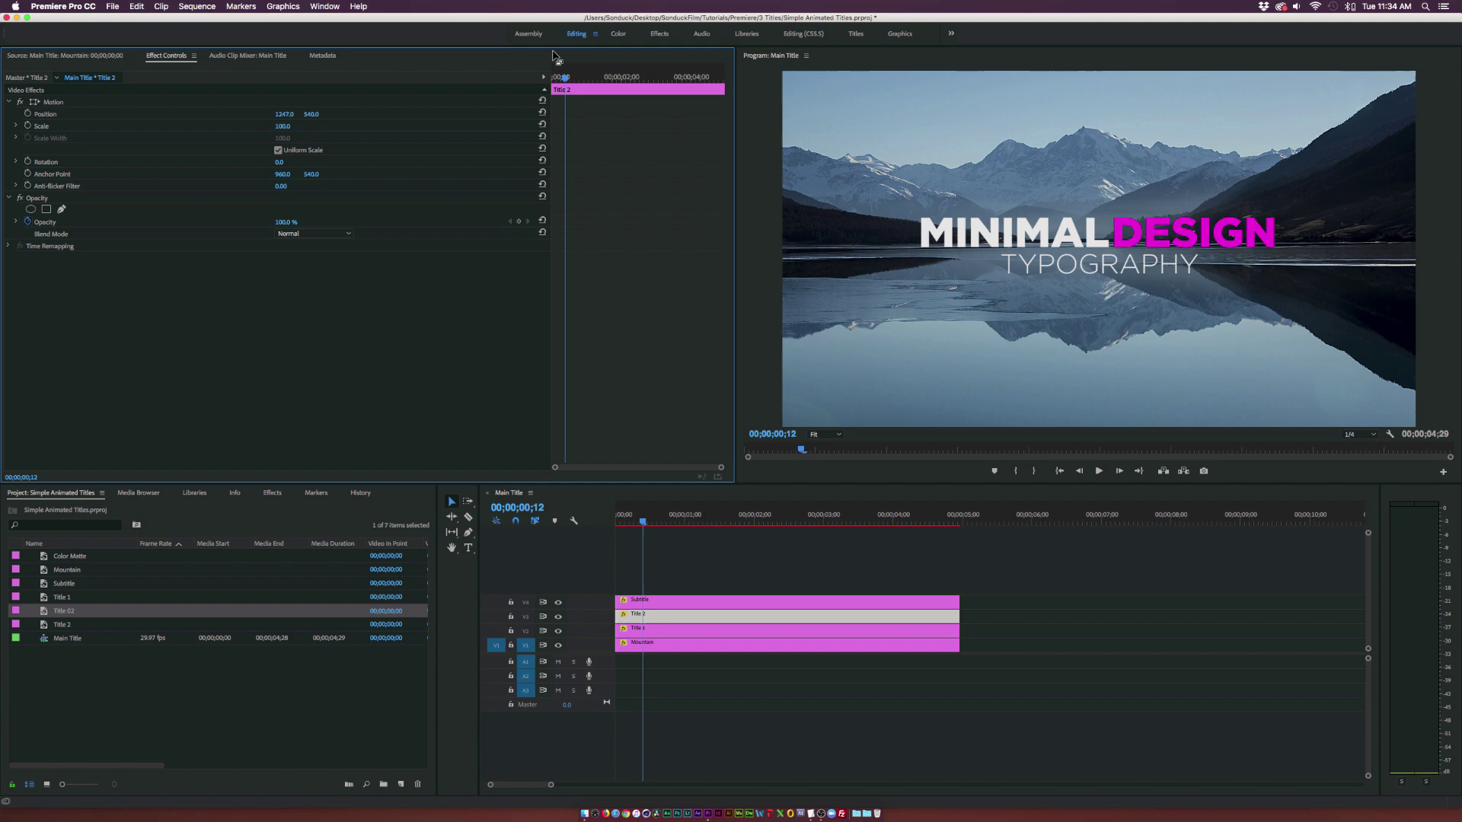
left_click(556, 77)
left_click_drag(556, 77, 542, 82)
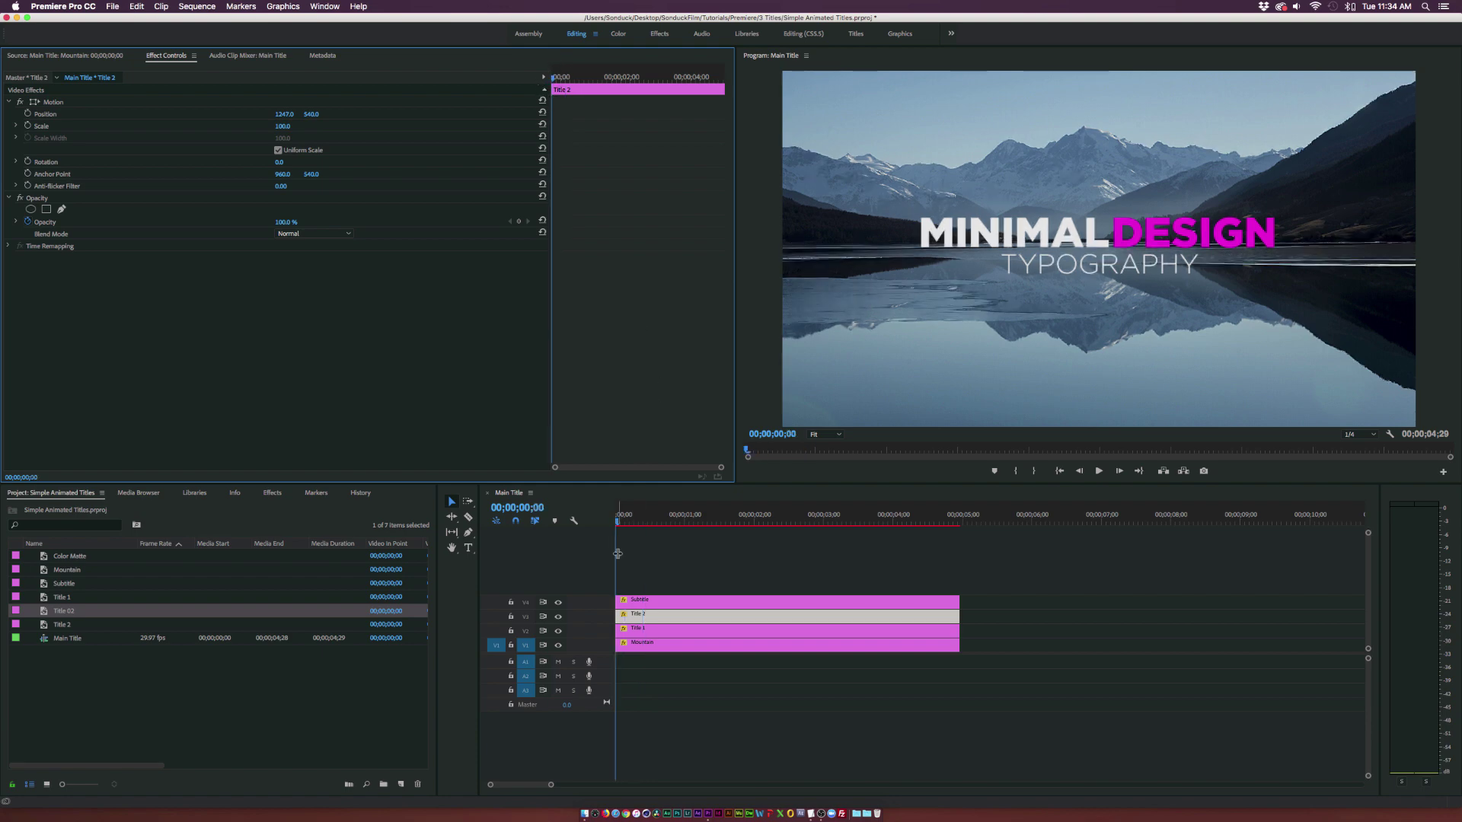
left_click(629, 630)
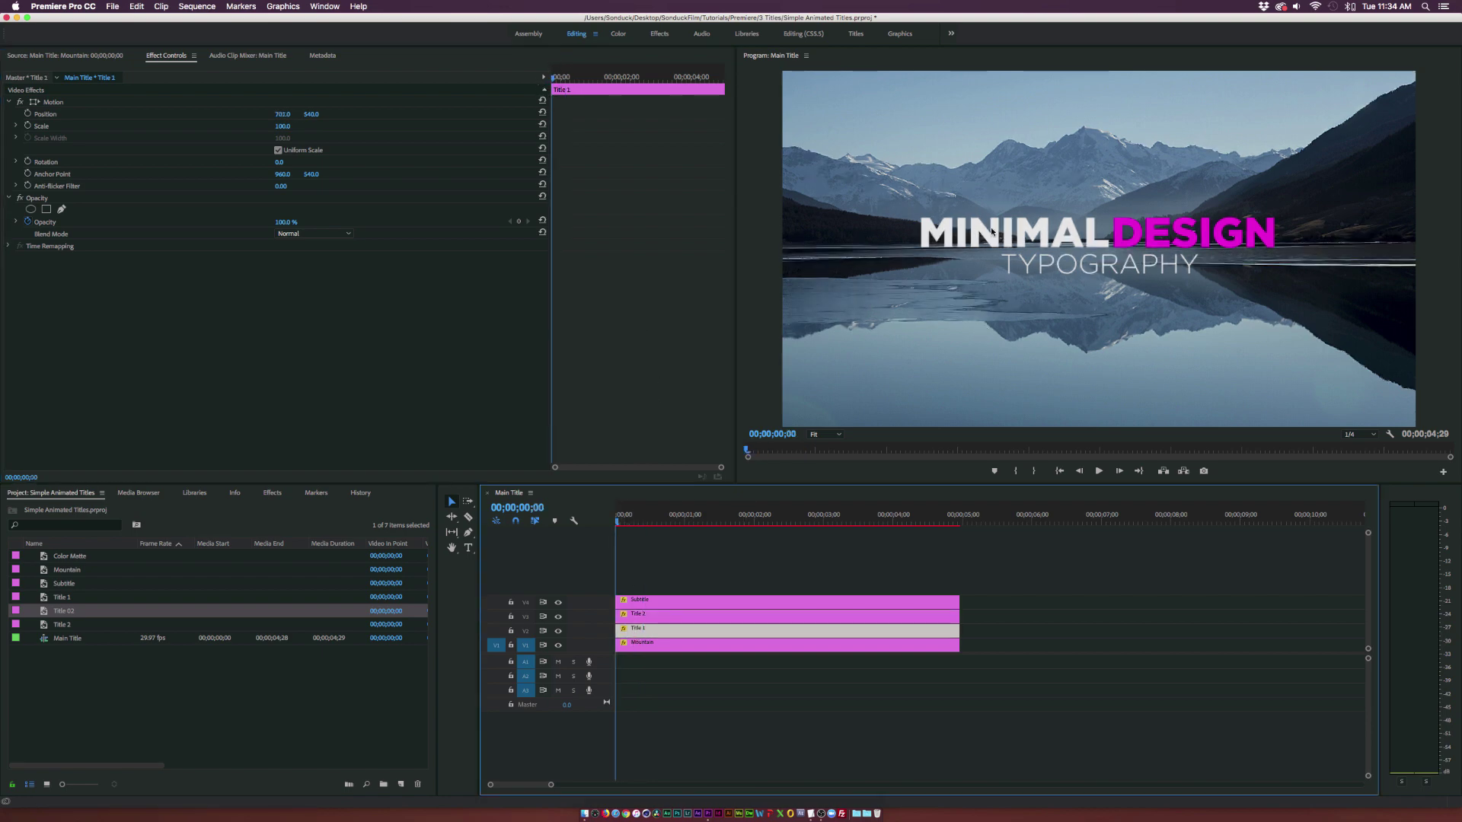
left_click(28, 114)
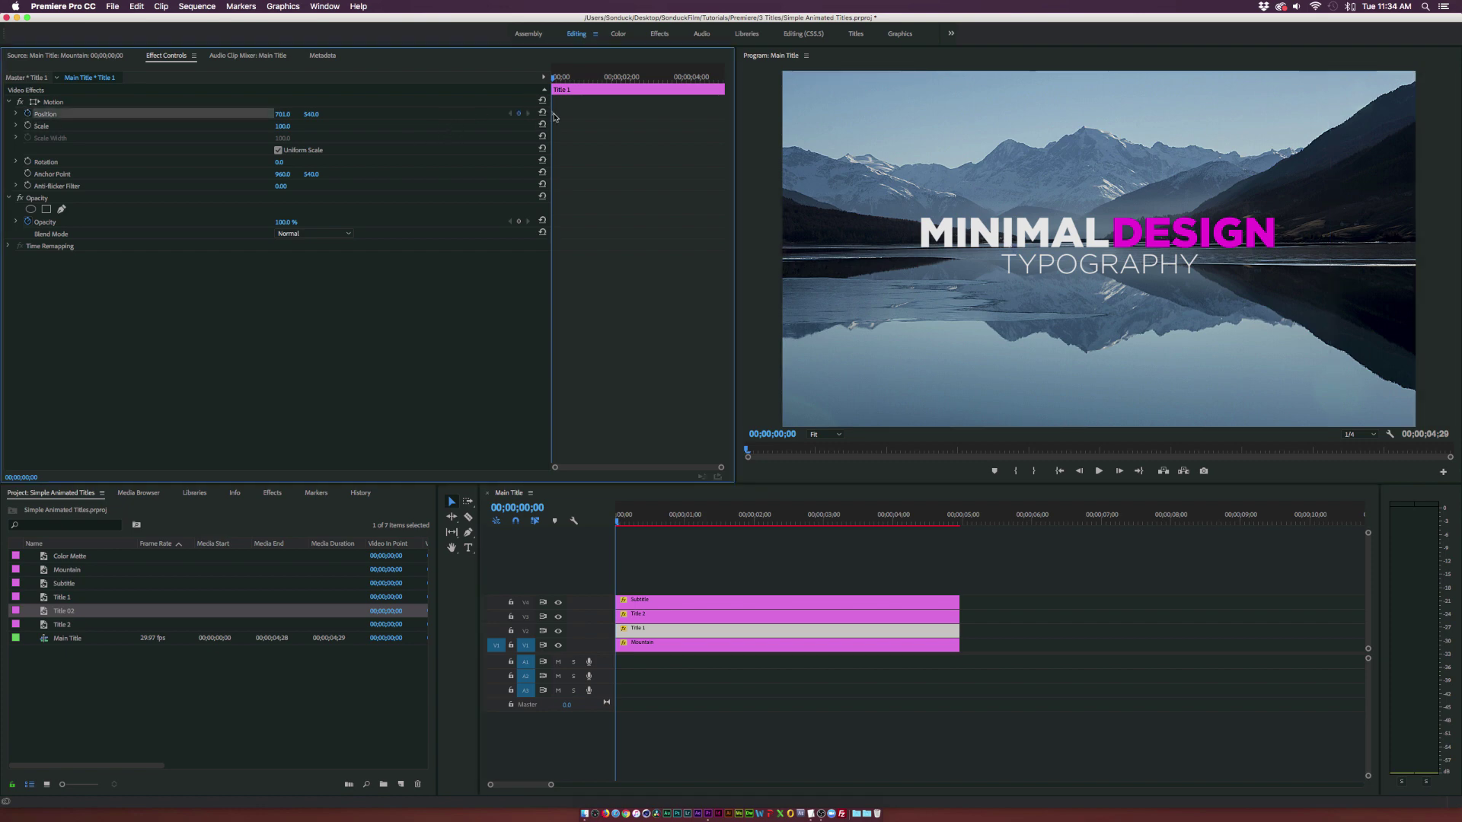
left_click_drag(555, 115, 617, 114)
left_click_drag(280, 114, 513, 114)
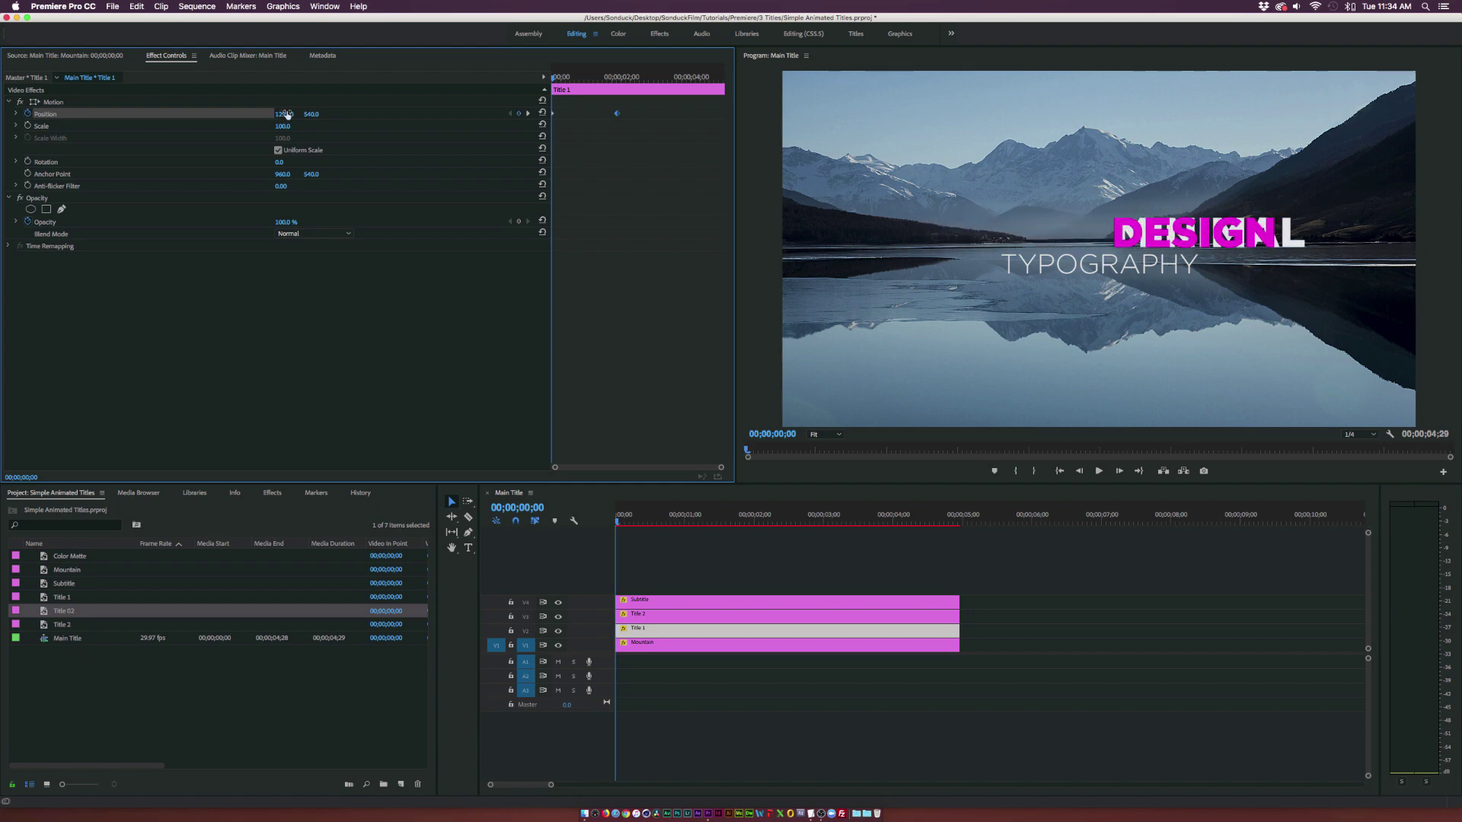
Keyframe Title 2's Position at about 1 second, starting DESIGN left of MINIMAL at 653, 540.
left_click(644, 620)
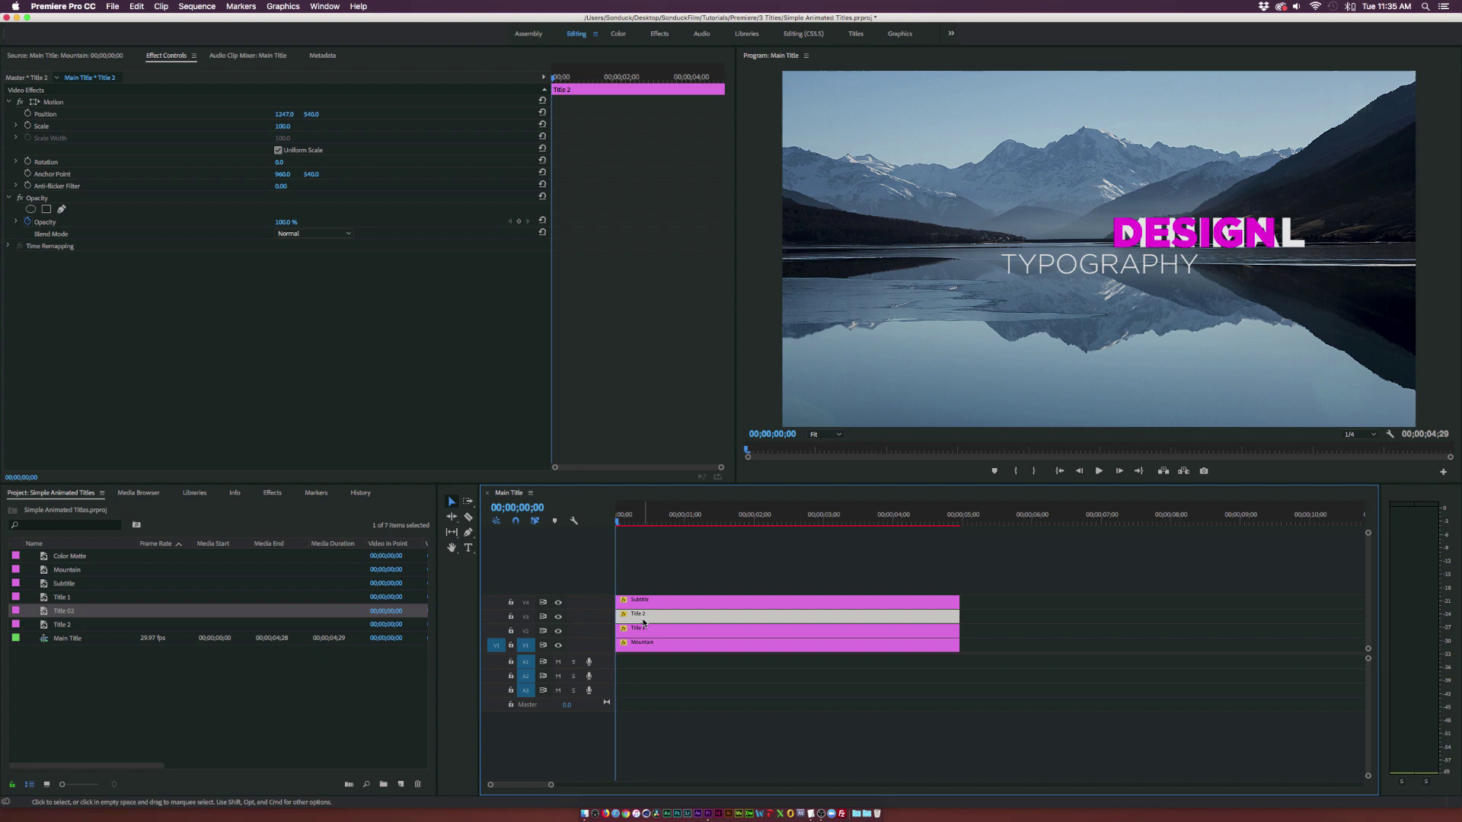
left_click(28, 114)
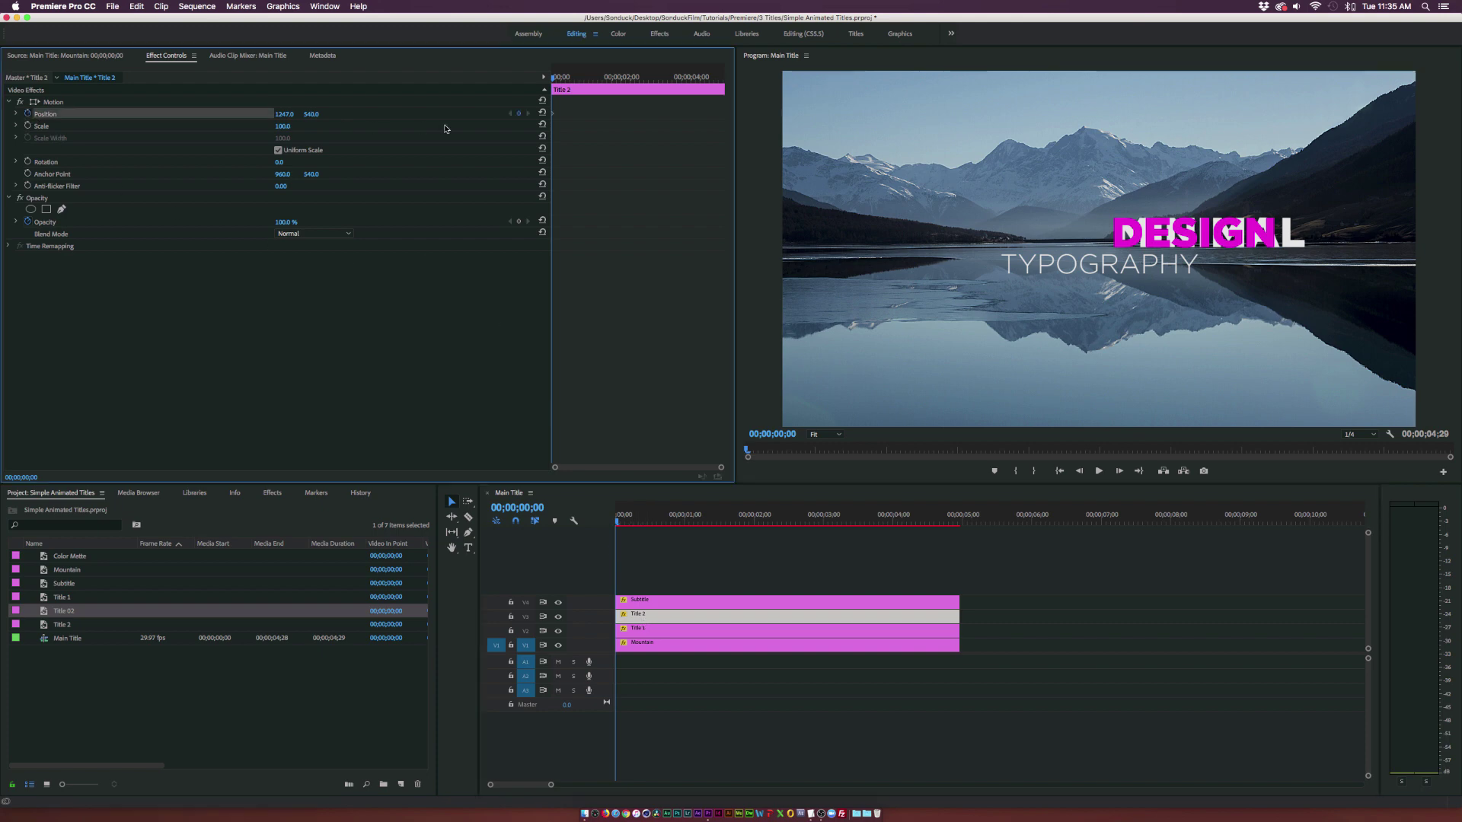
left_click_drag(553, 113, 623, 114)
left_click_drag(283, 114, 58, 113)
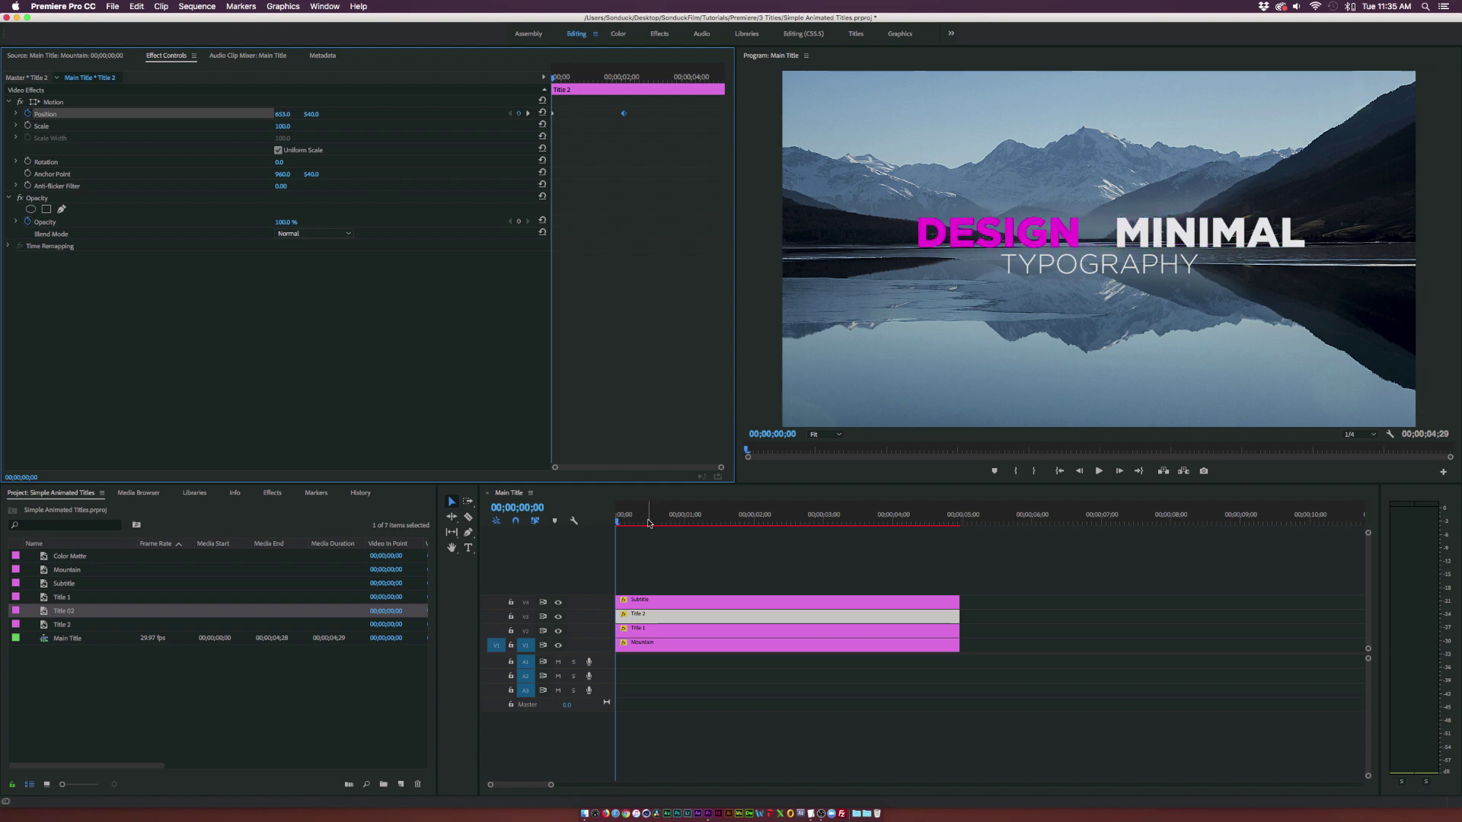
Play back the DESIGN slide and step through its first frames.
left_click(636, 528)
key("space")
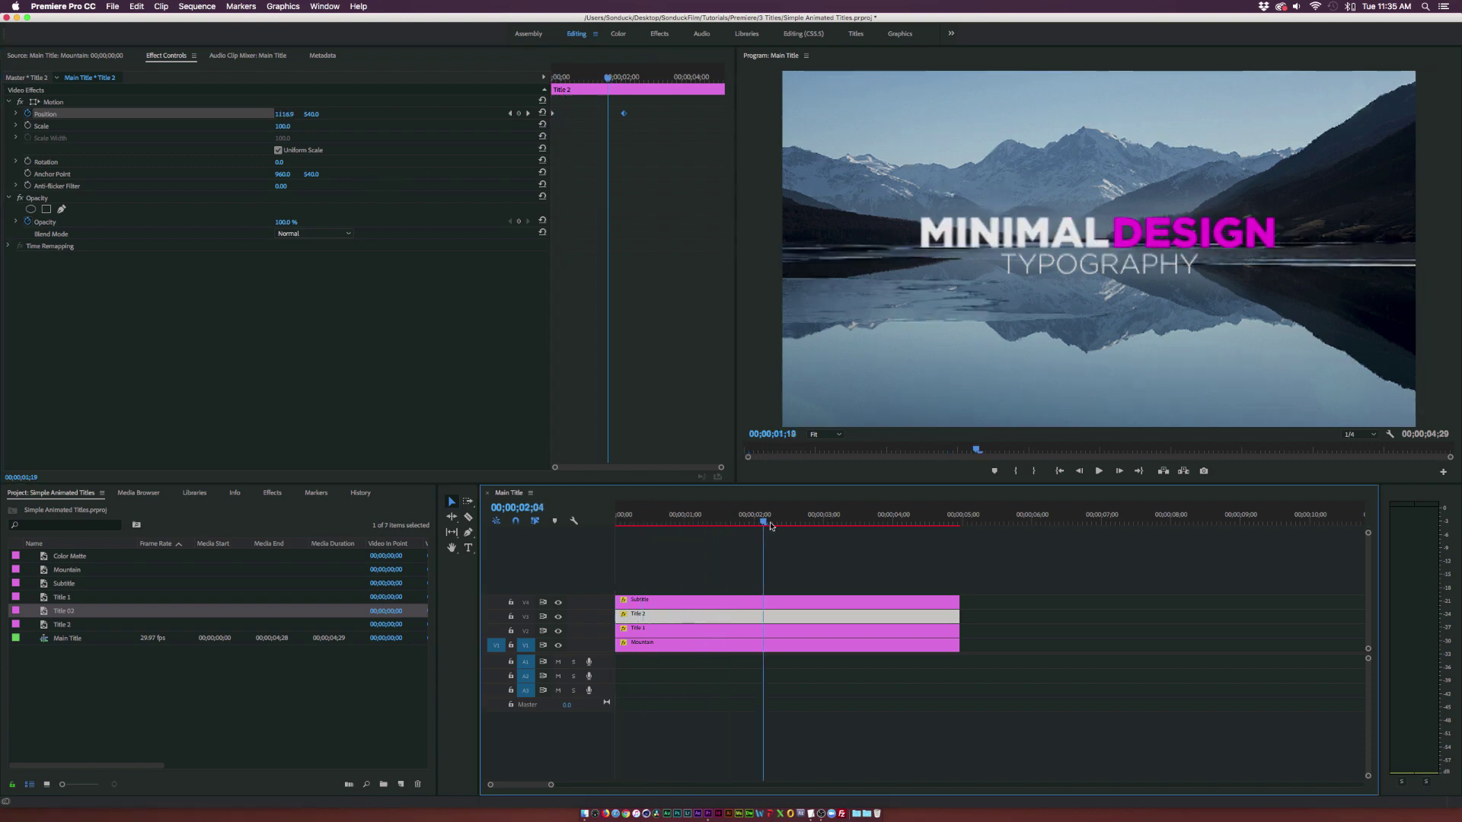
key("space")
key("Home")
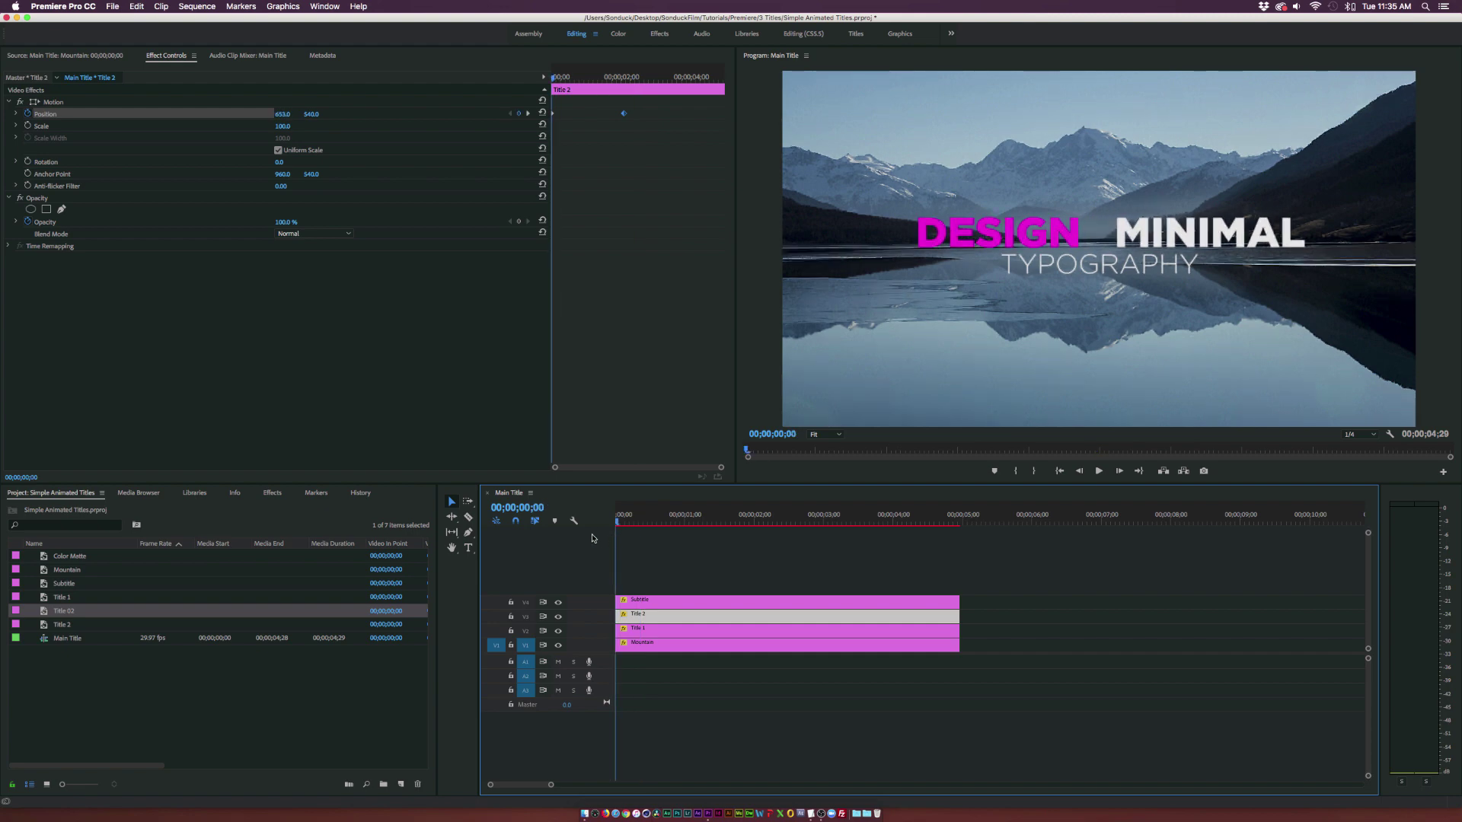
key("Right")
key("Right")
key("Right")
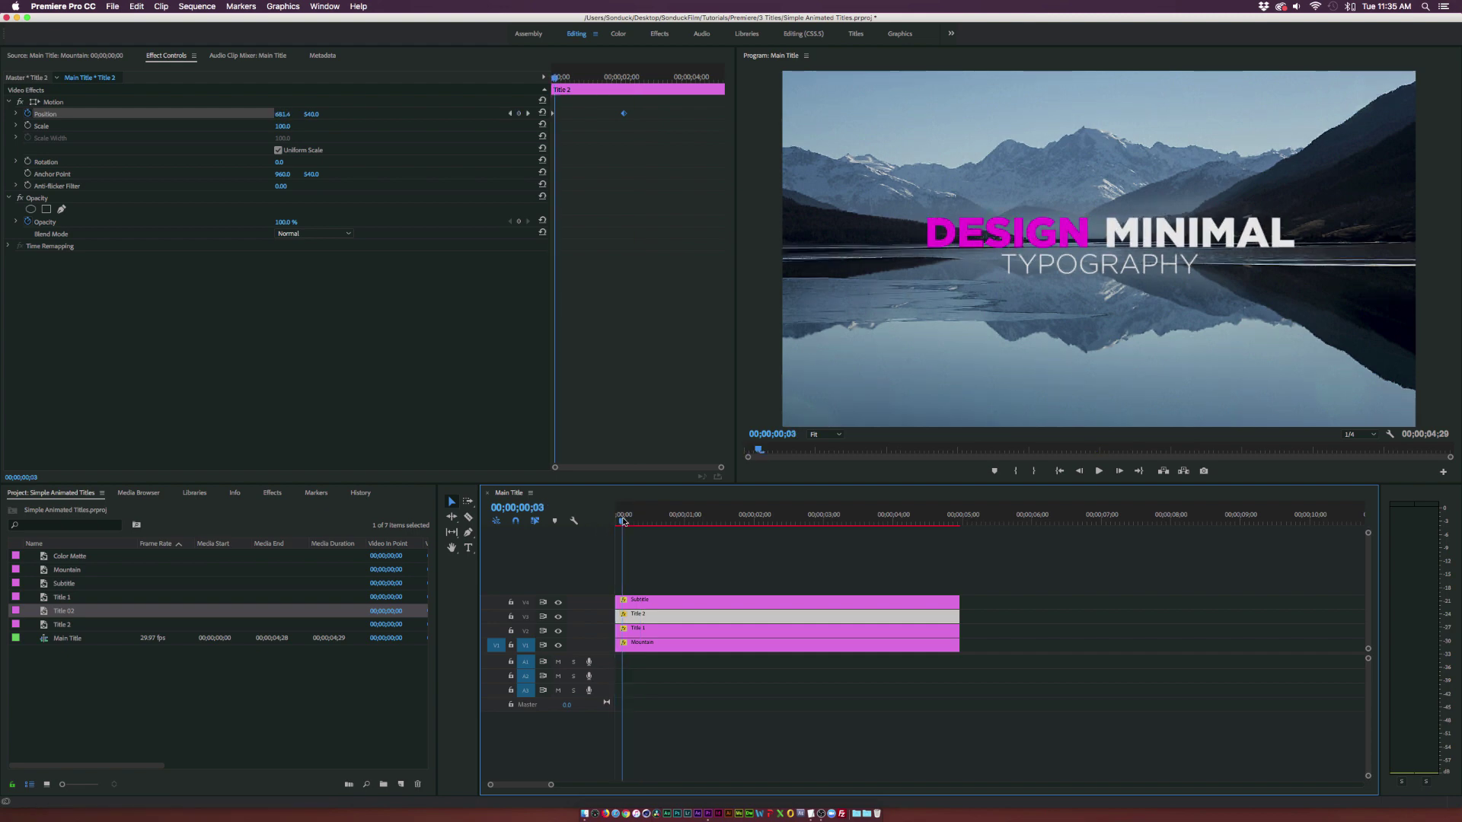
key("Home")
Nest the Title 1 clip into its own nested sequence.
left_click(651, 632)
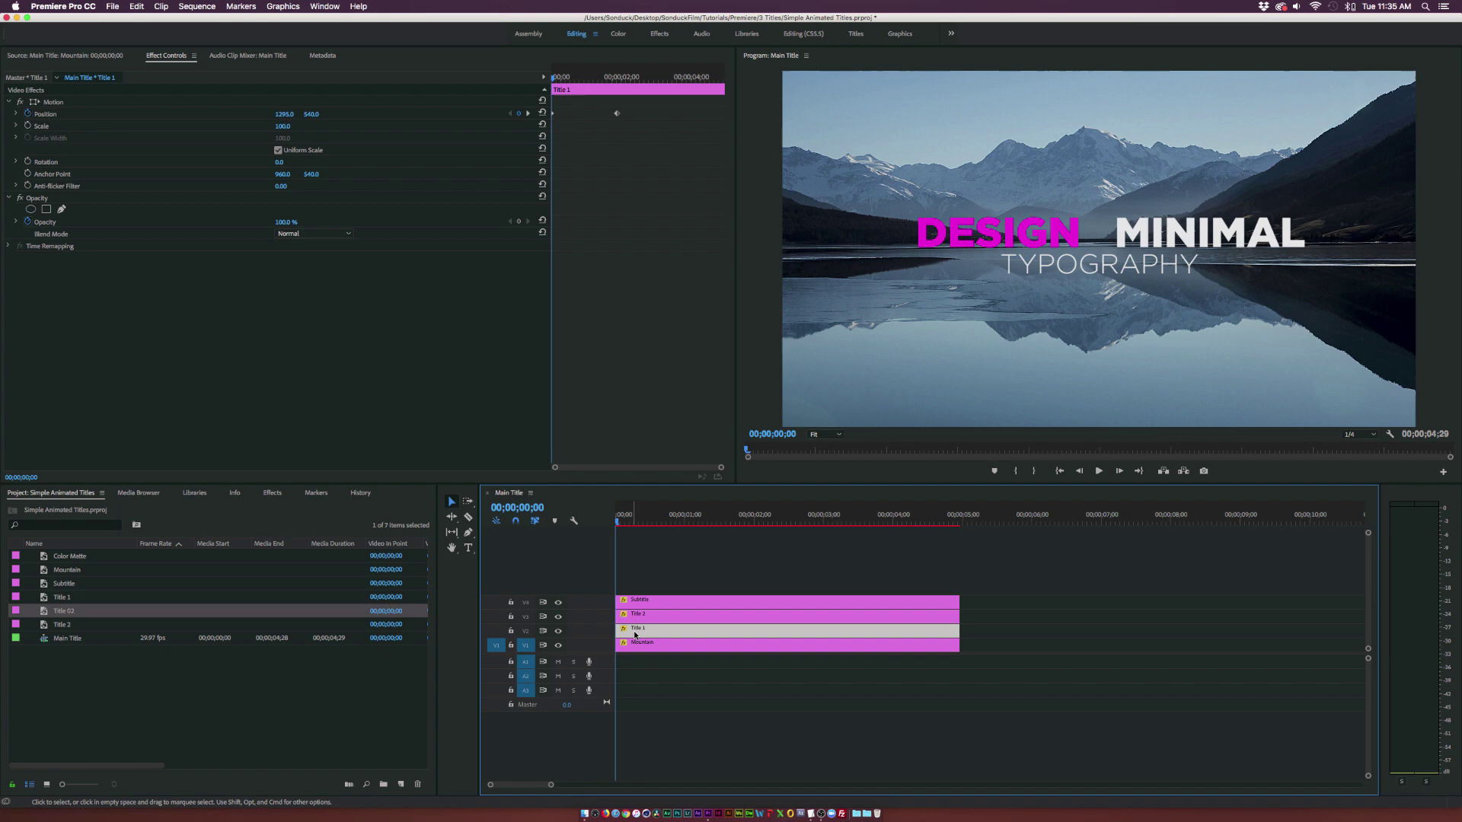
right_click(651, 634)
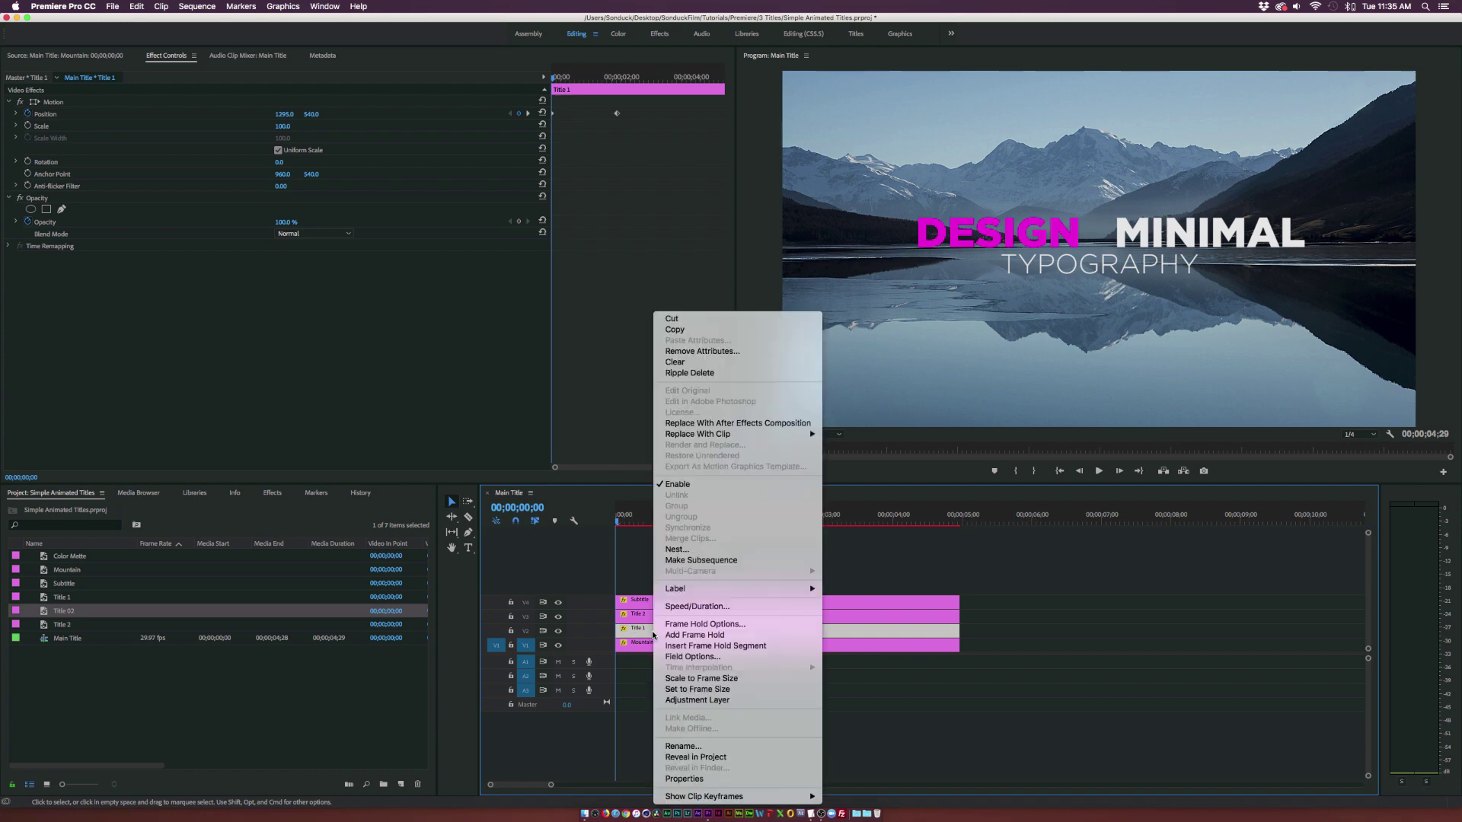
left_click(677, 550)
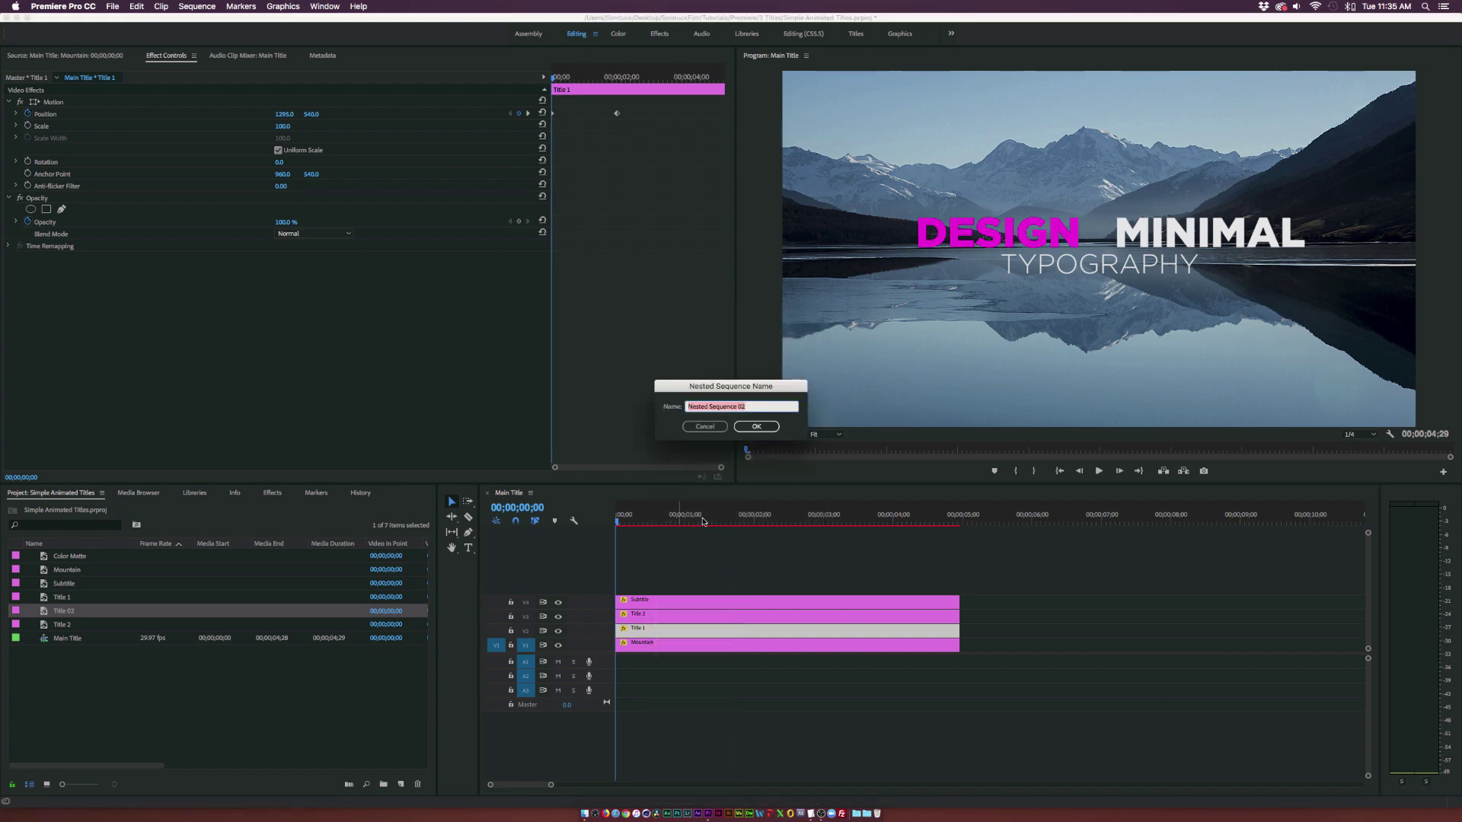
type("Title 1")
left_click(751, 427)
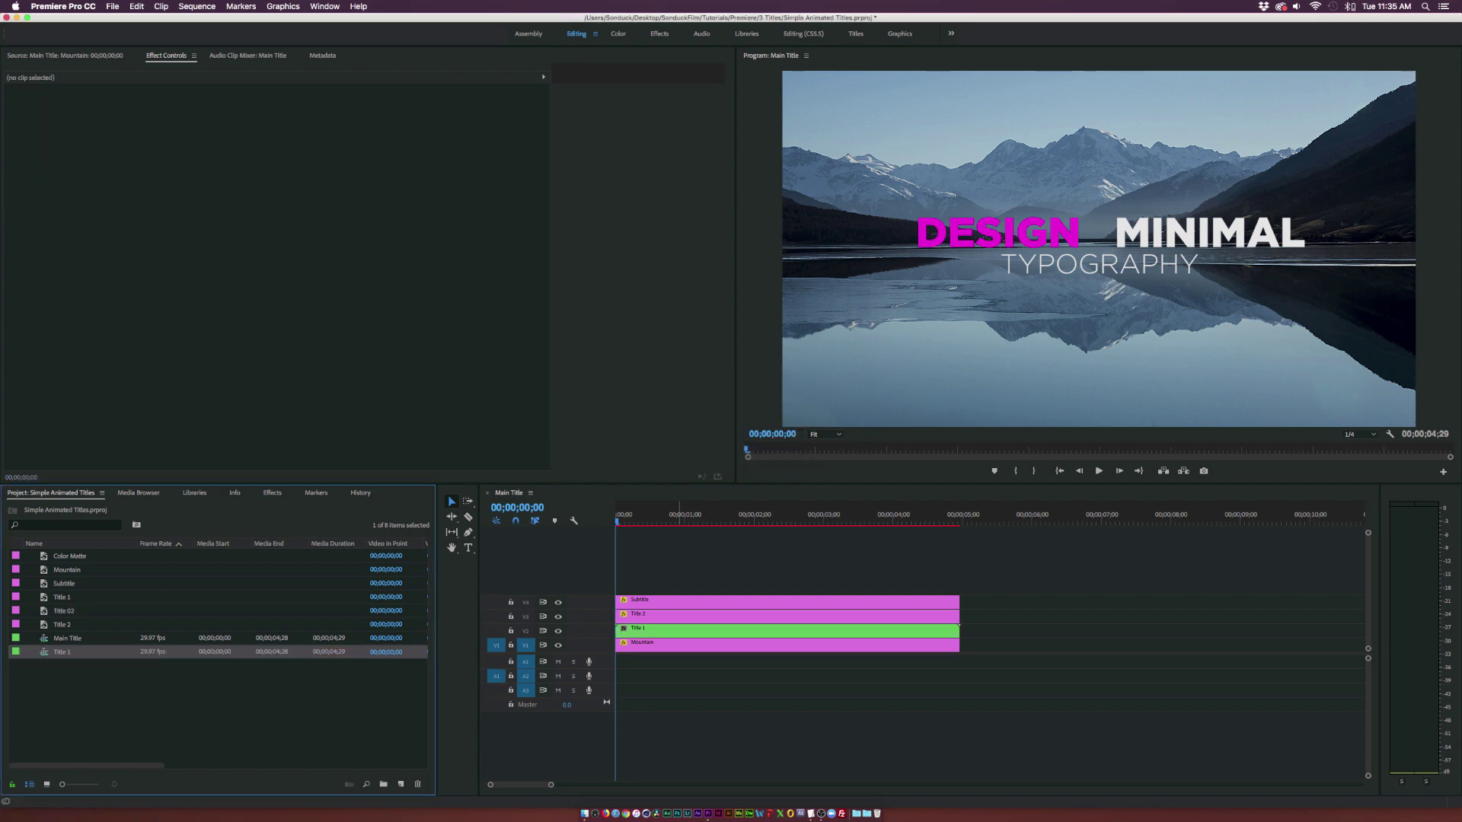
Nest the Title 2 clip as a sequence named 'Title 3'.
left_click(629, 615)
right_click(659, 615)
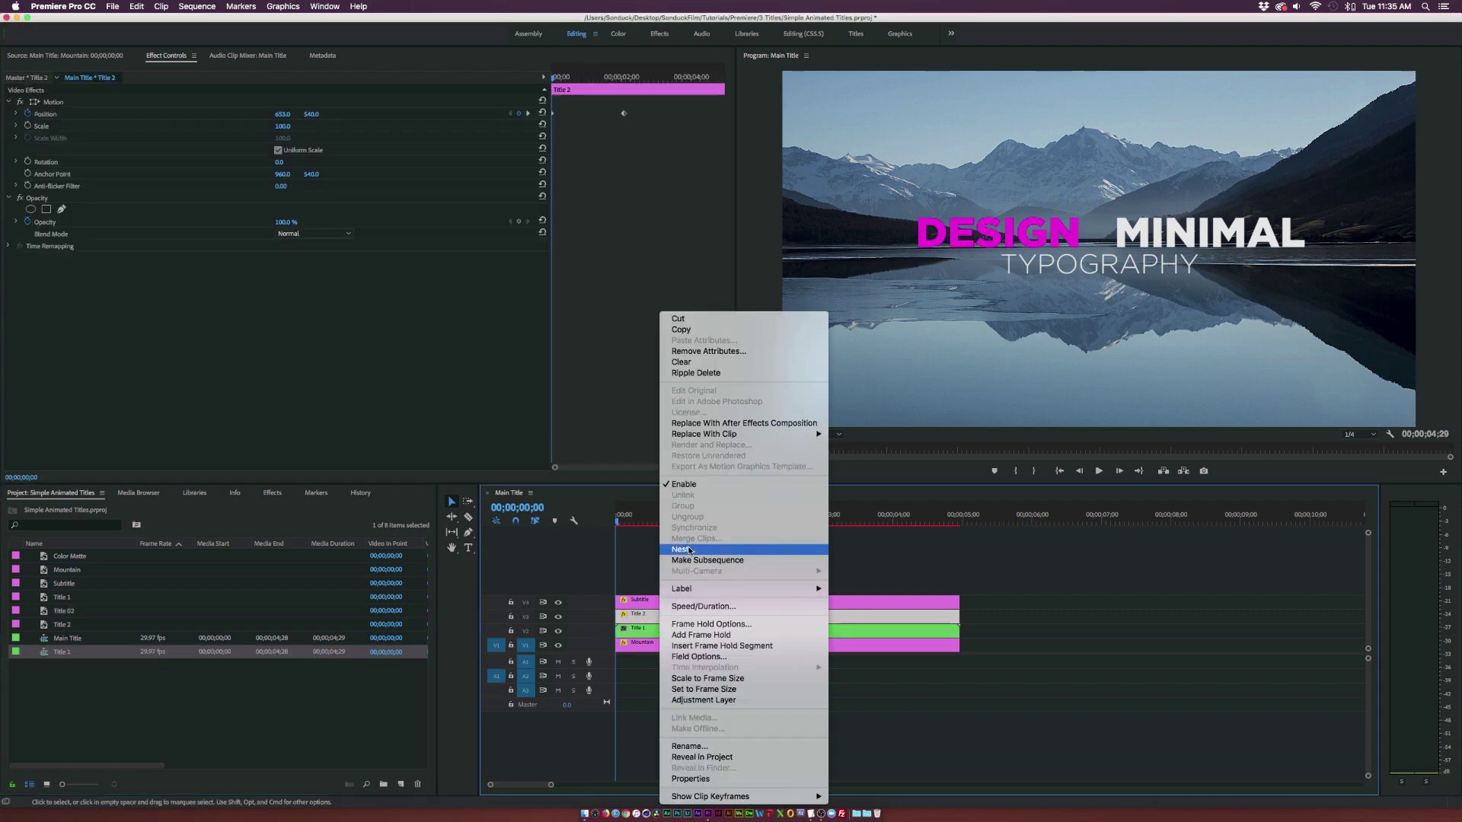
left_click(689, 550)
type("T")
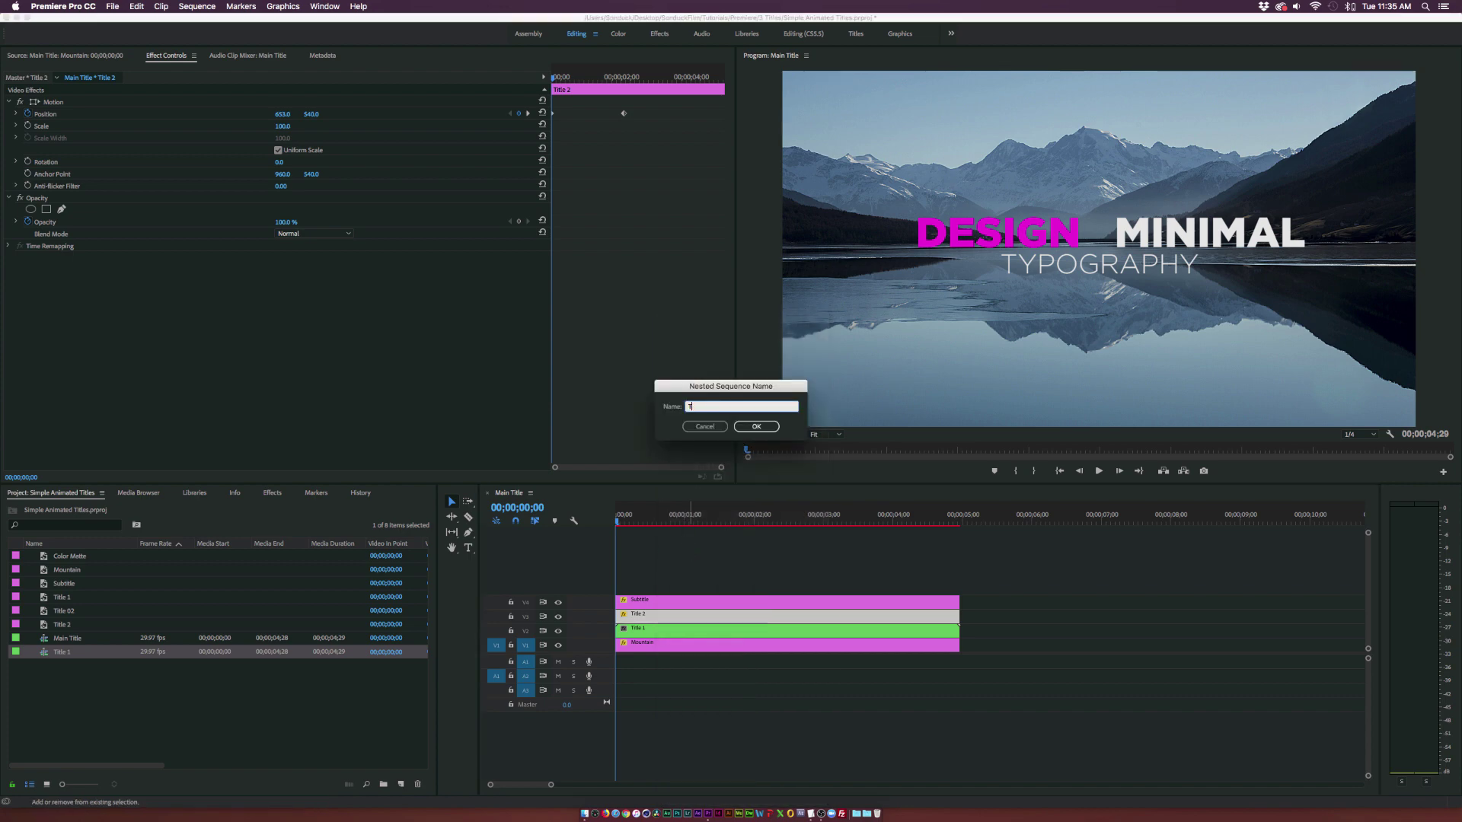
type("itle 3")
key("Return")
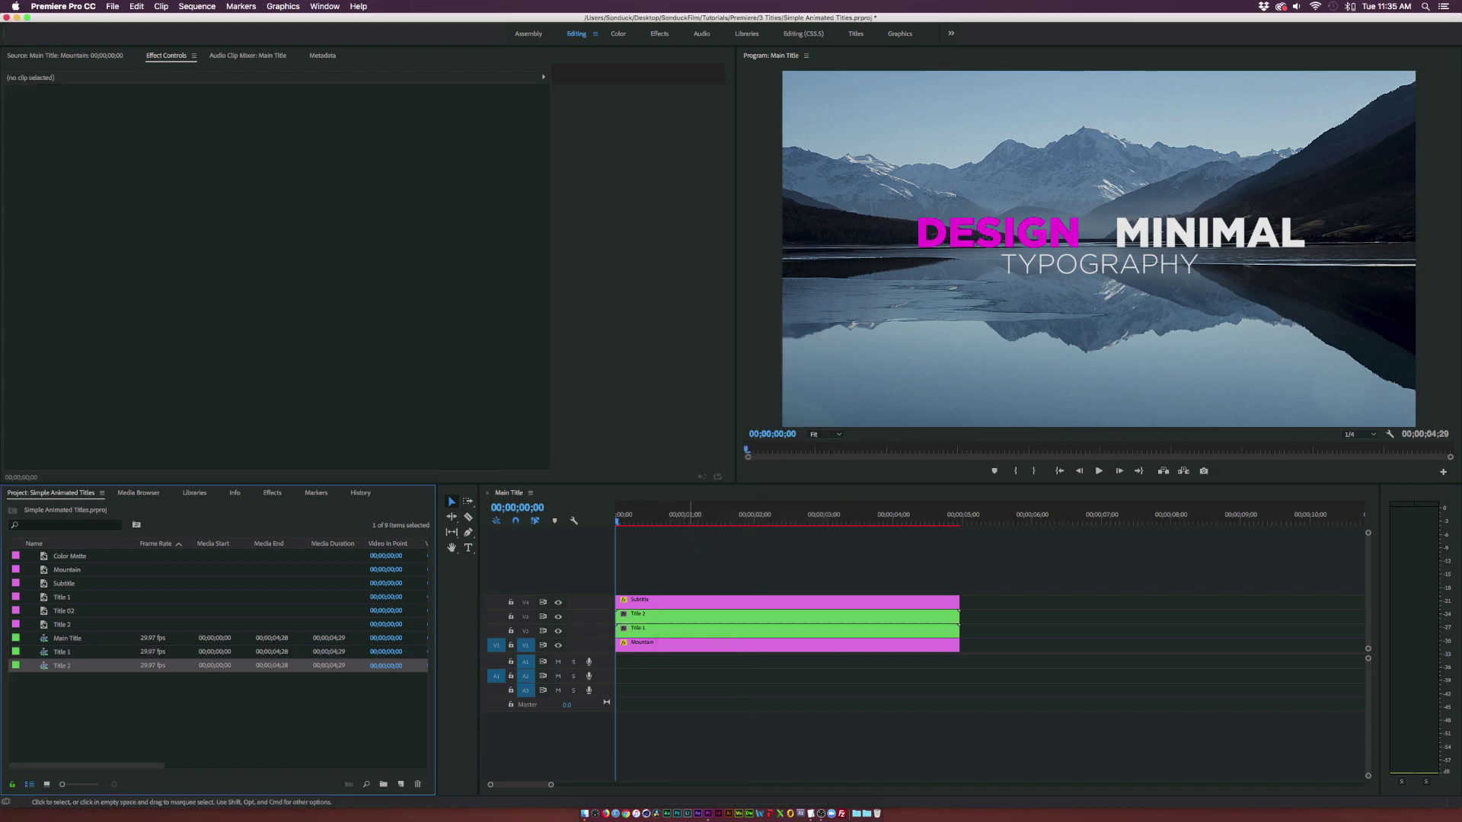
Add a four-point polygon mask to nested Title 1, expand it to 13.9, and stretch its right corners.
left_click(649, 627)
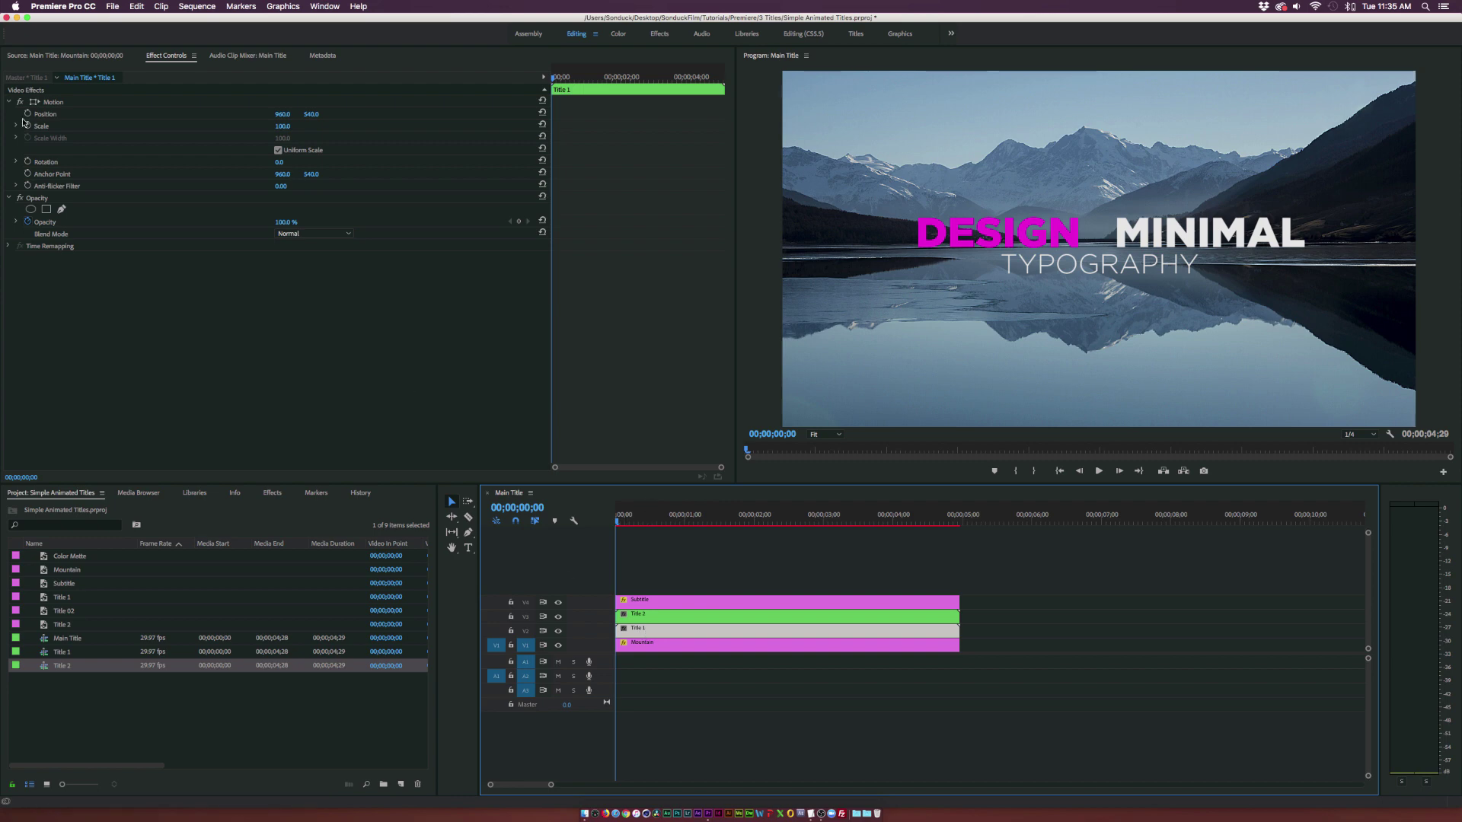
left_click(46, 210)
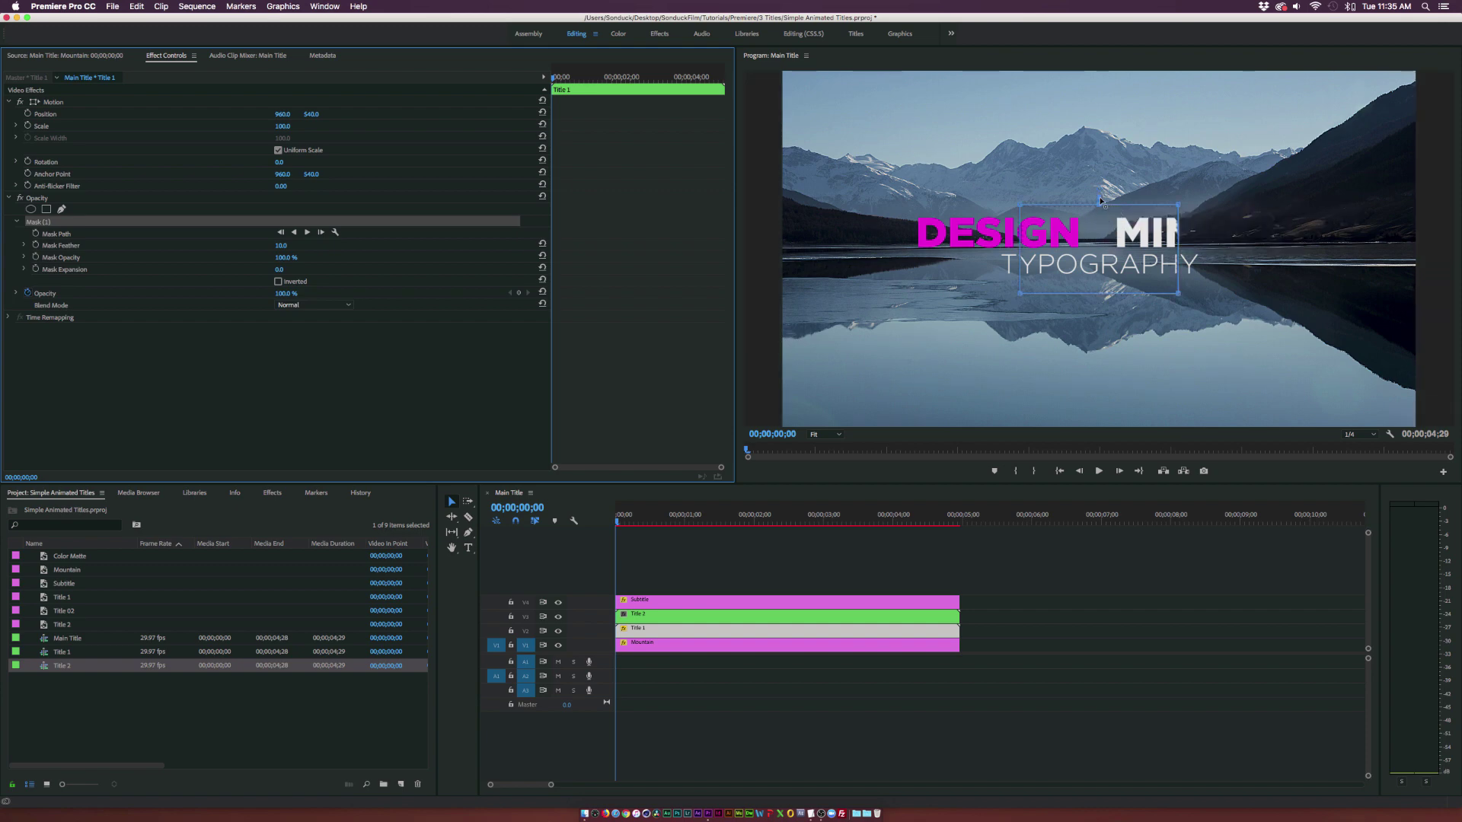
left_click_drag(1099, 196, 1163, 208)
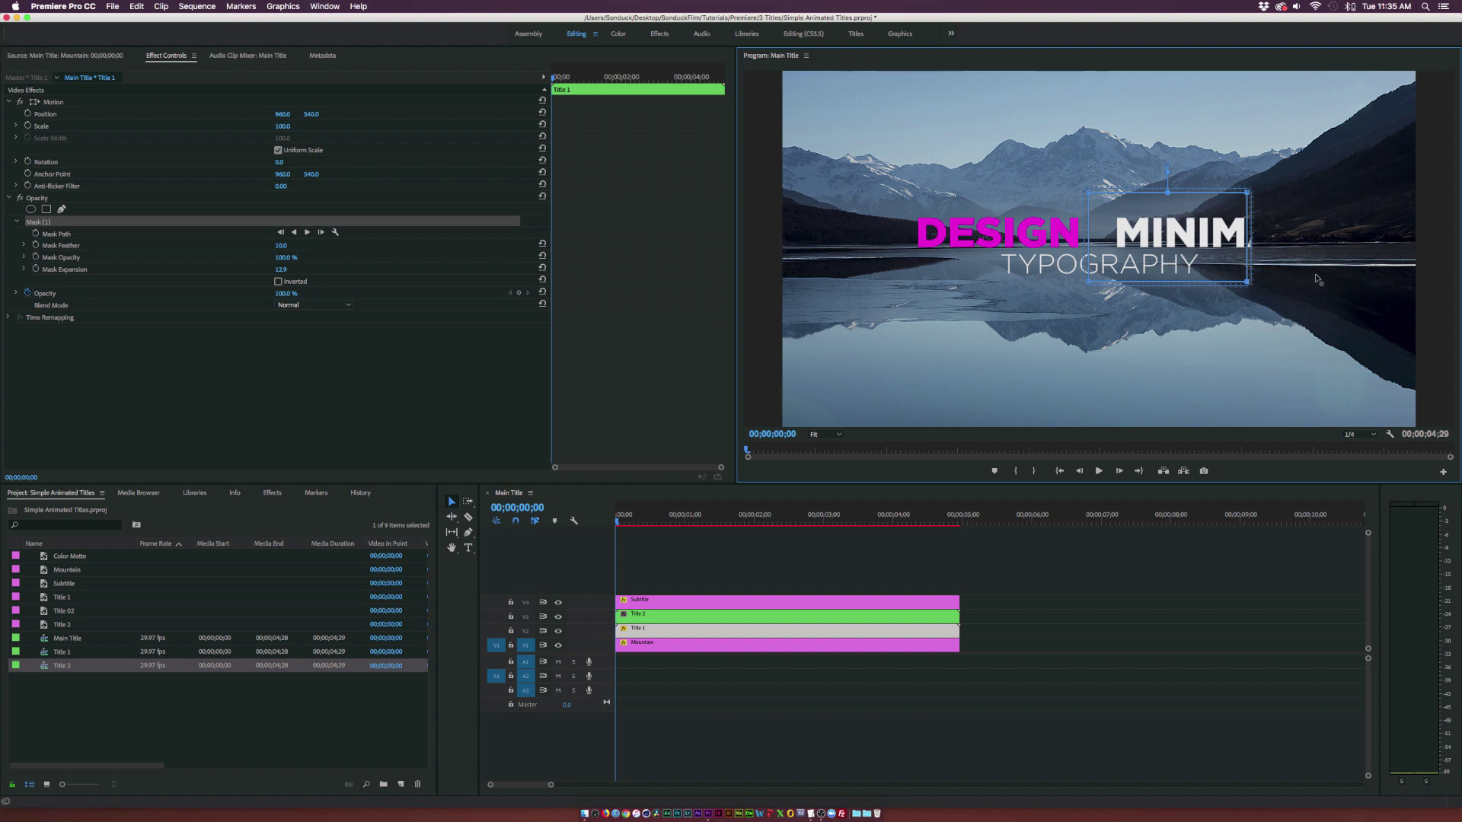
left_click_drag(1352, 274, 1352, 274)
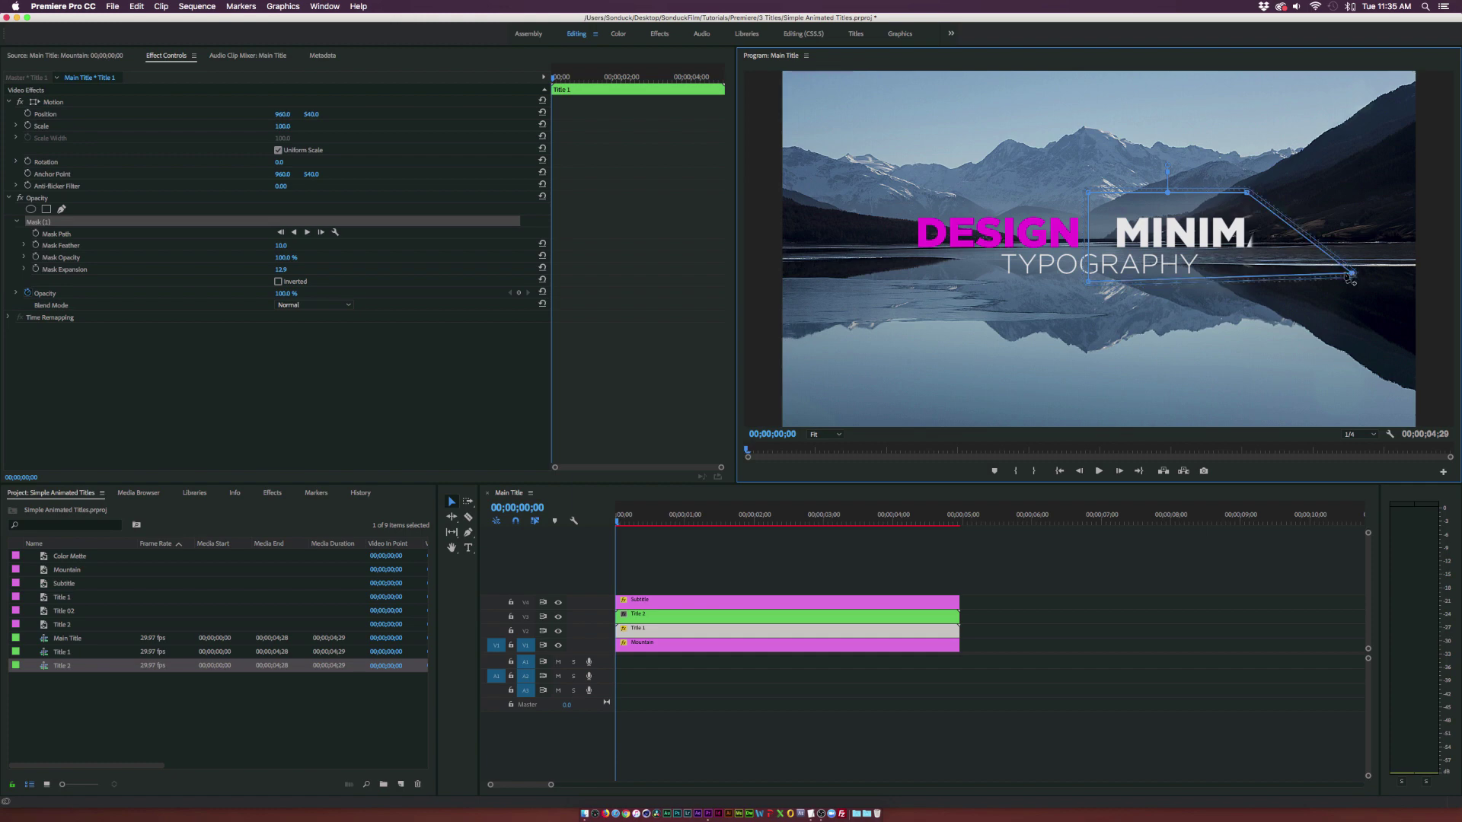
left_click_drag(1377, 196, 1383, 191)
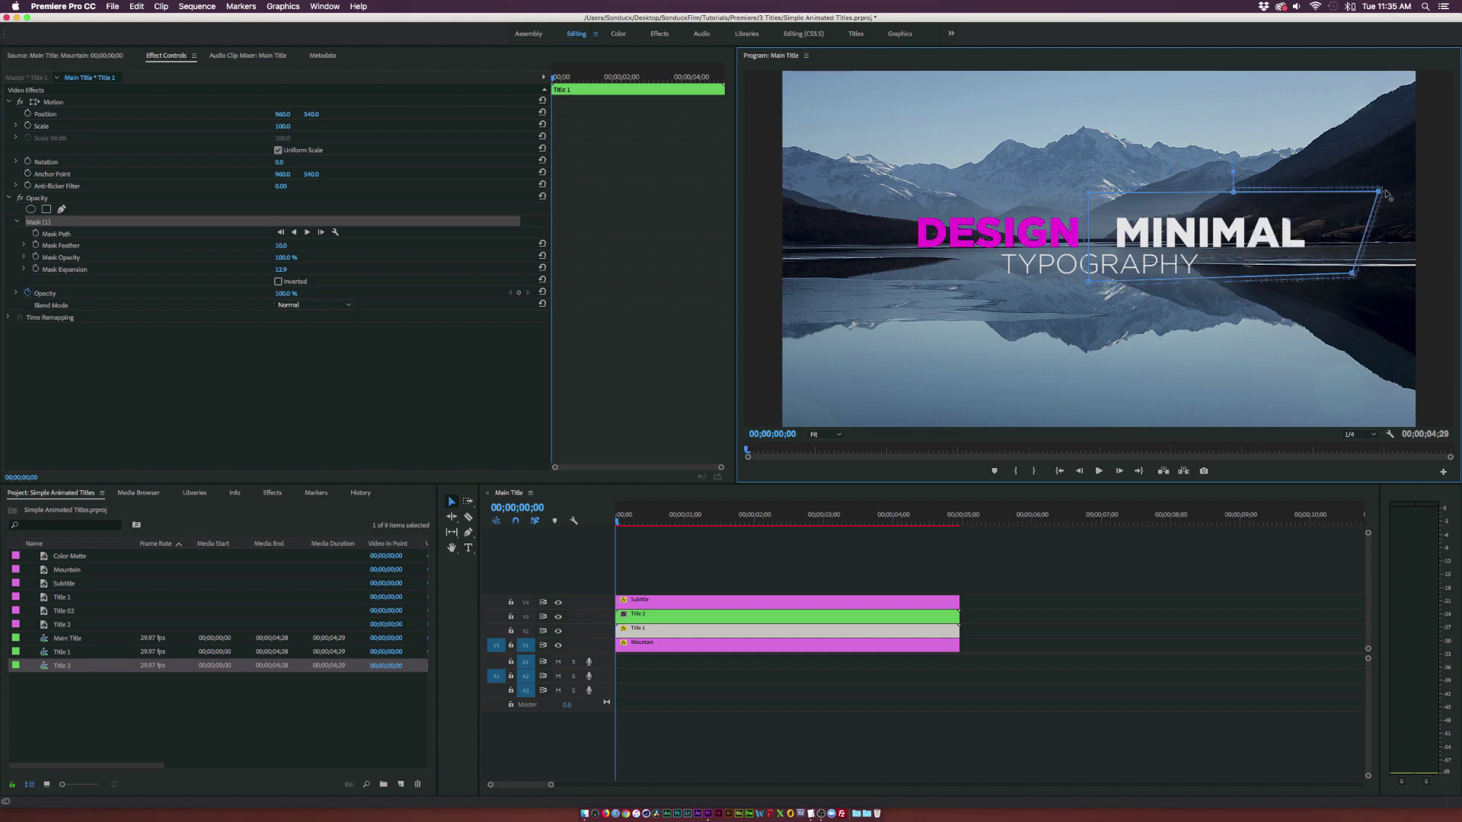
Set the mask feather to 4 and invert the mask so MINIMAL is hidden.
left_click(288, 246)
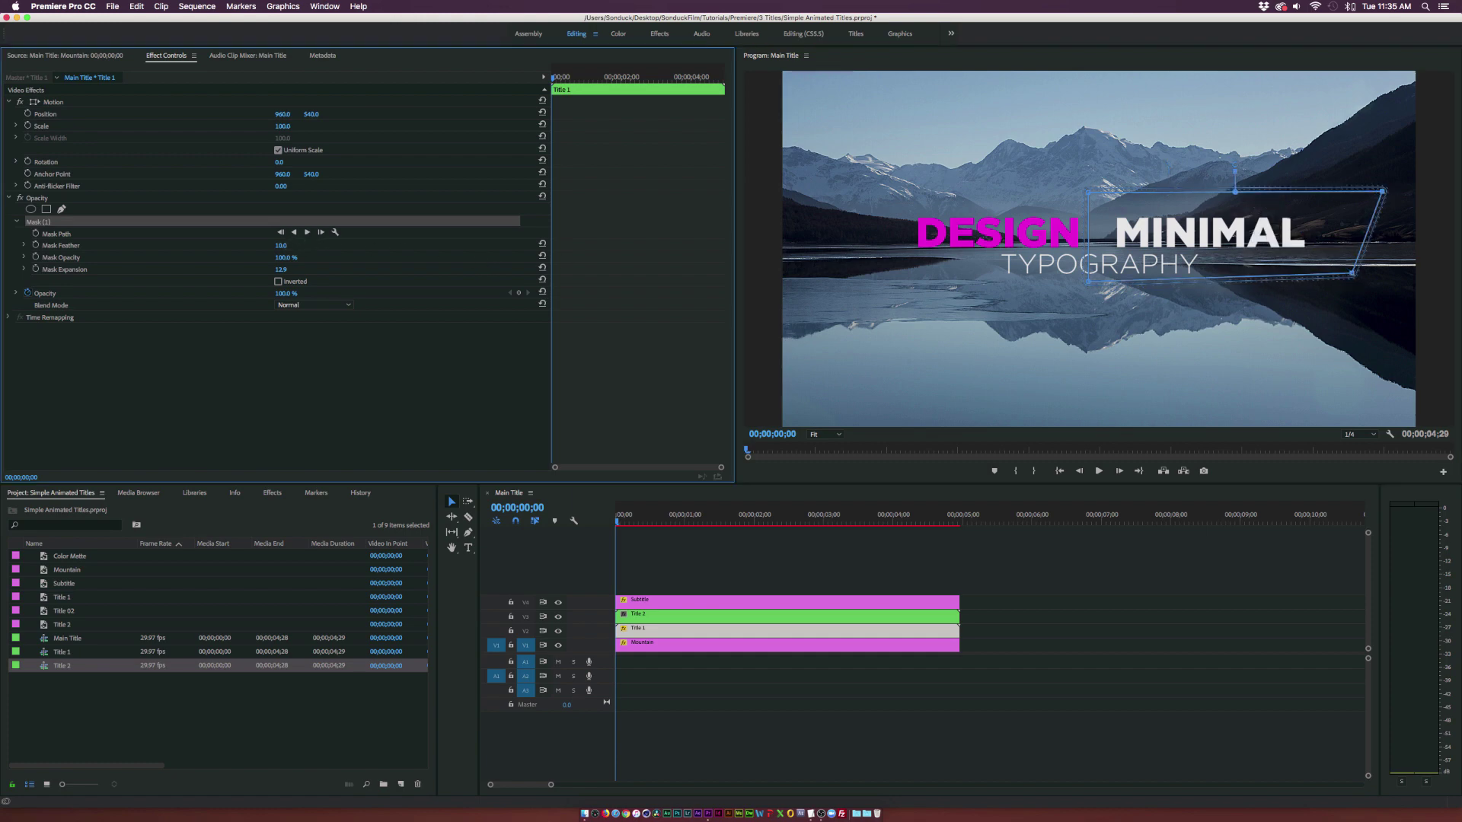
type("4")
key("Return")
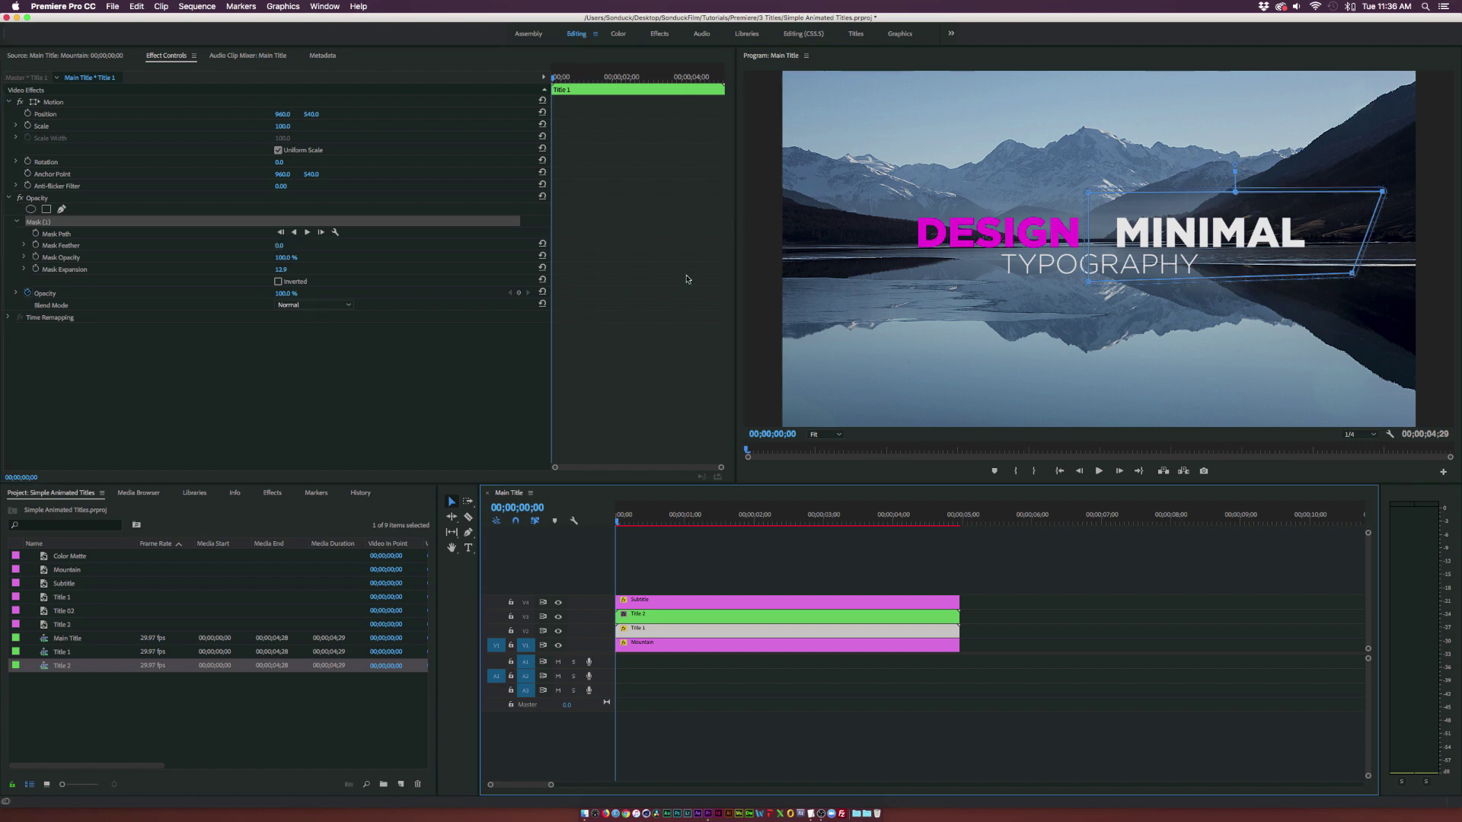
left_click(296, 284)
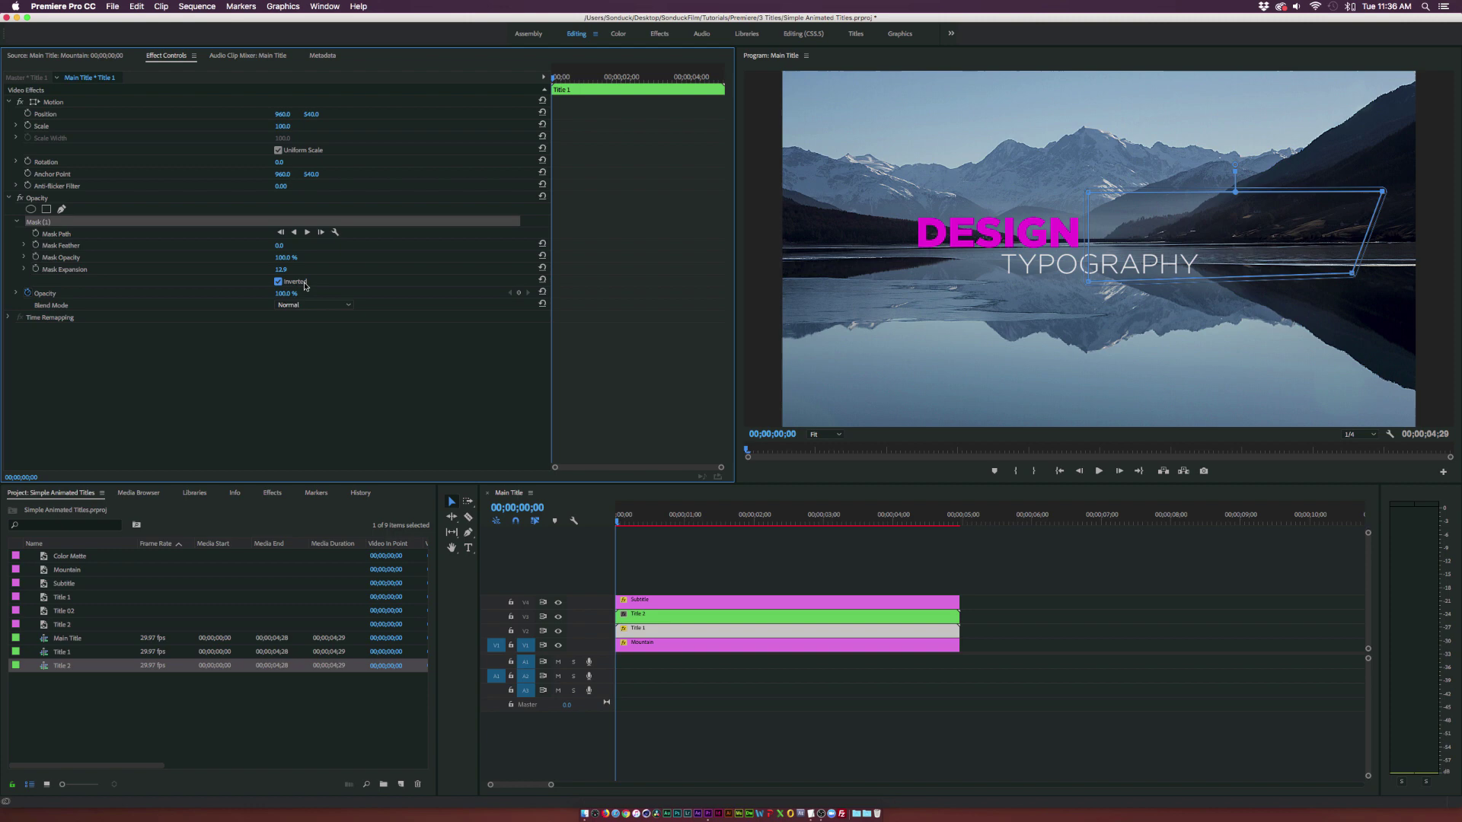
left_click_drag(624, 524, 846, 532)
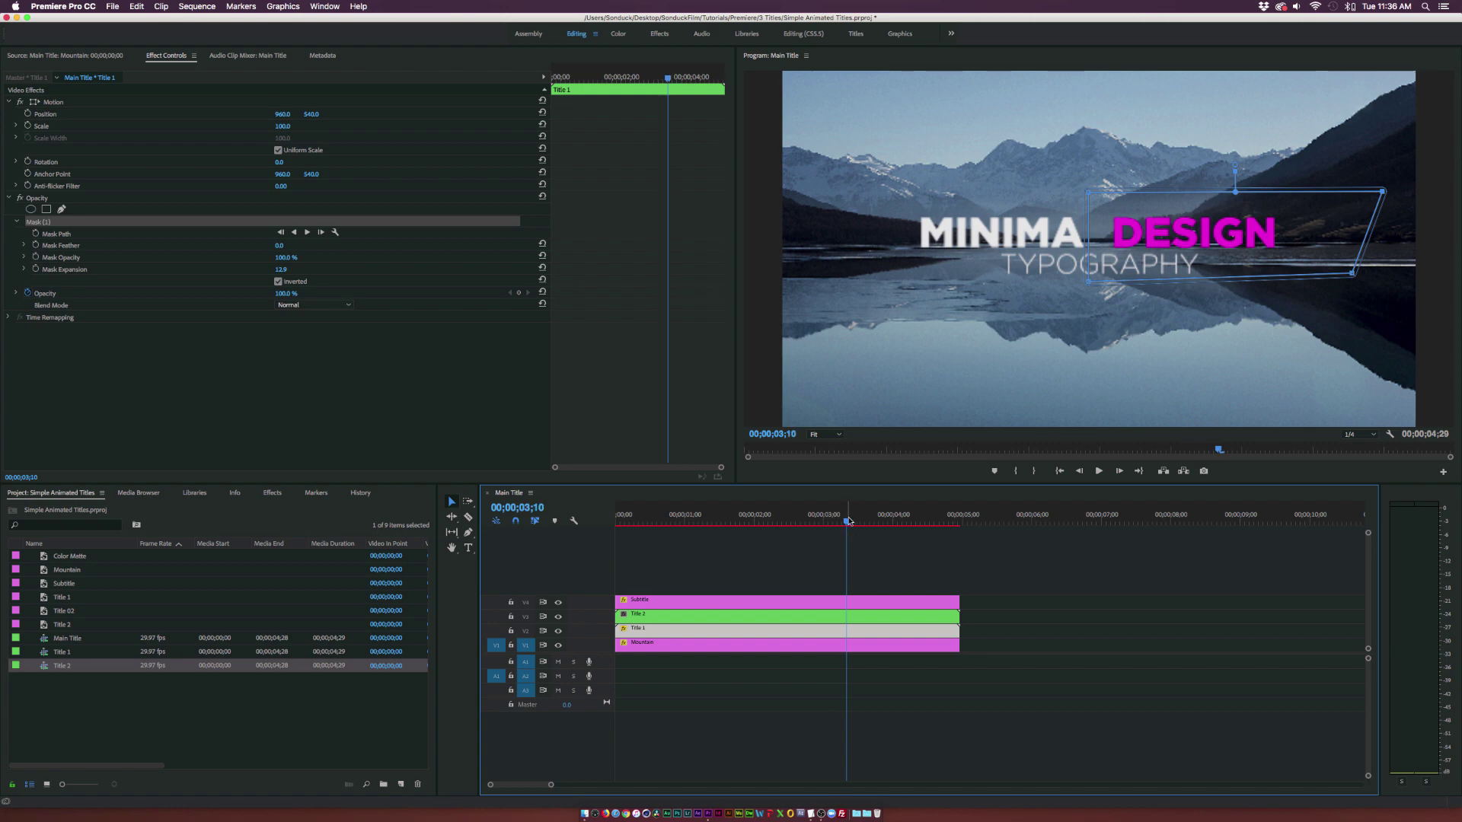
Shift the mask's left corners right to slant it, then return to the sequence start.
left_click(1090, 284)
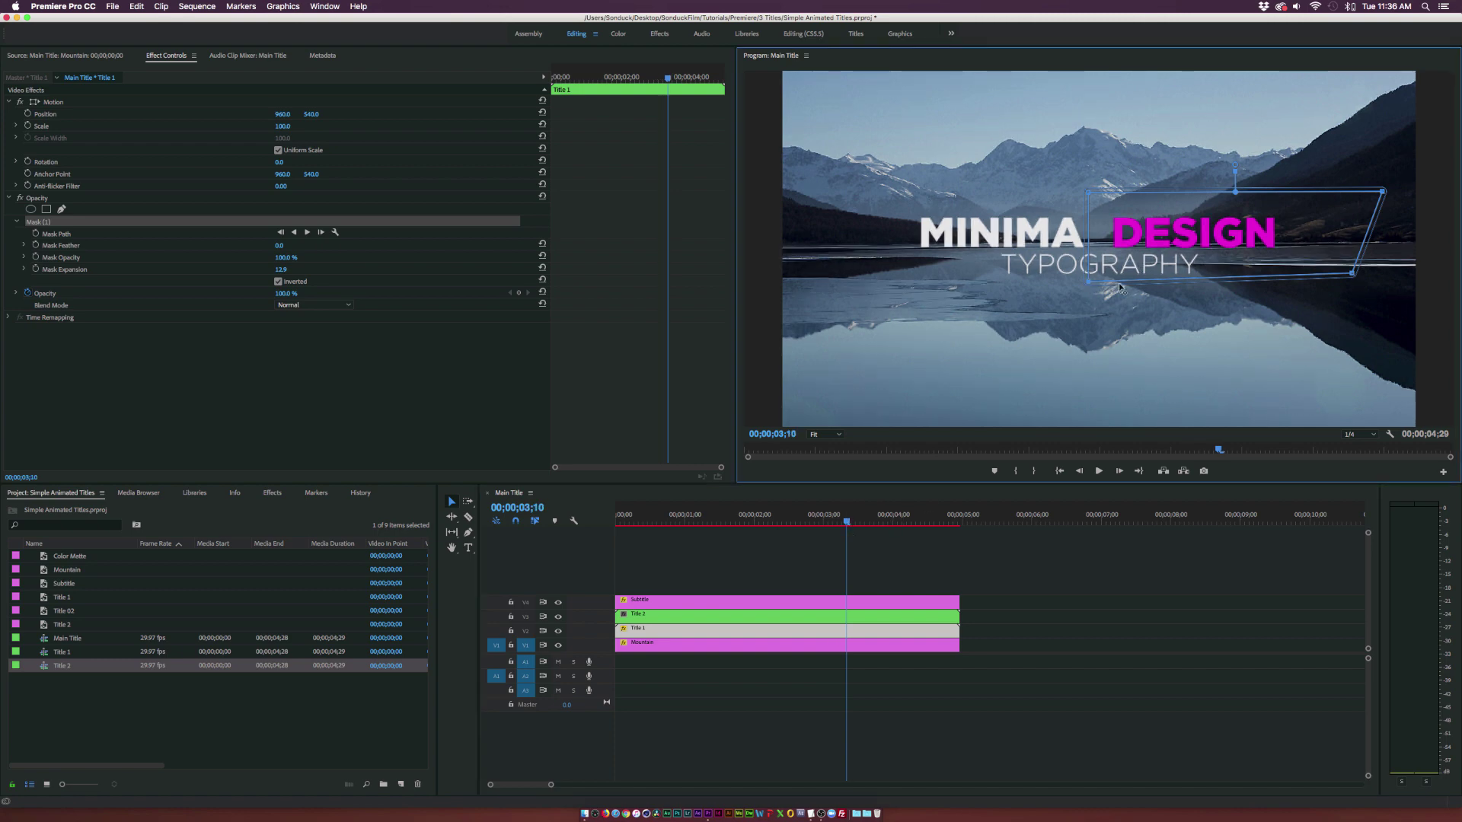
left_click_drag(1119, 288, 1129, 290)
left_click_drag(1093, 200, 1125, 178)
key("Home")
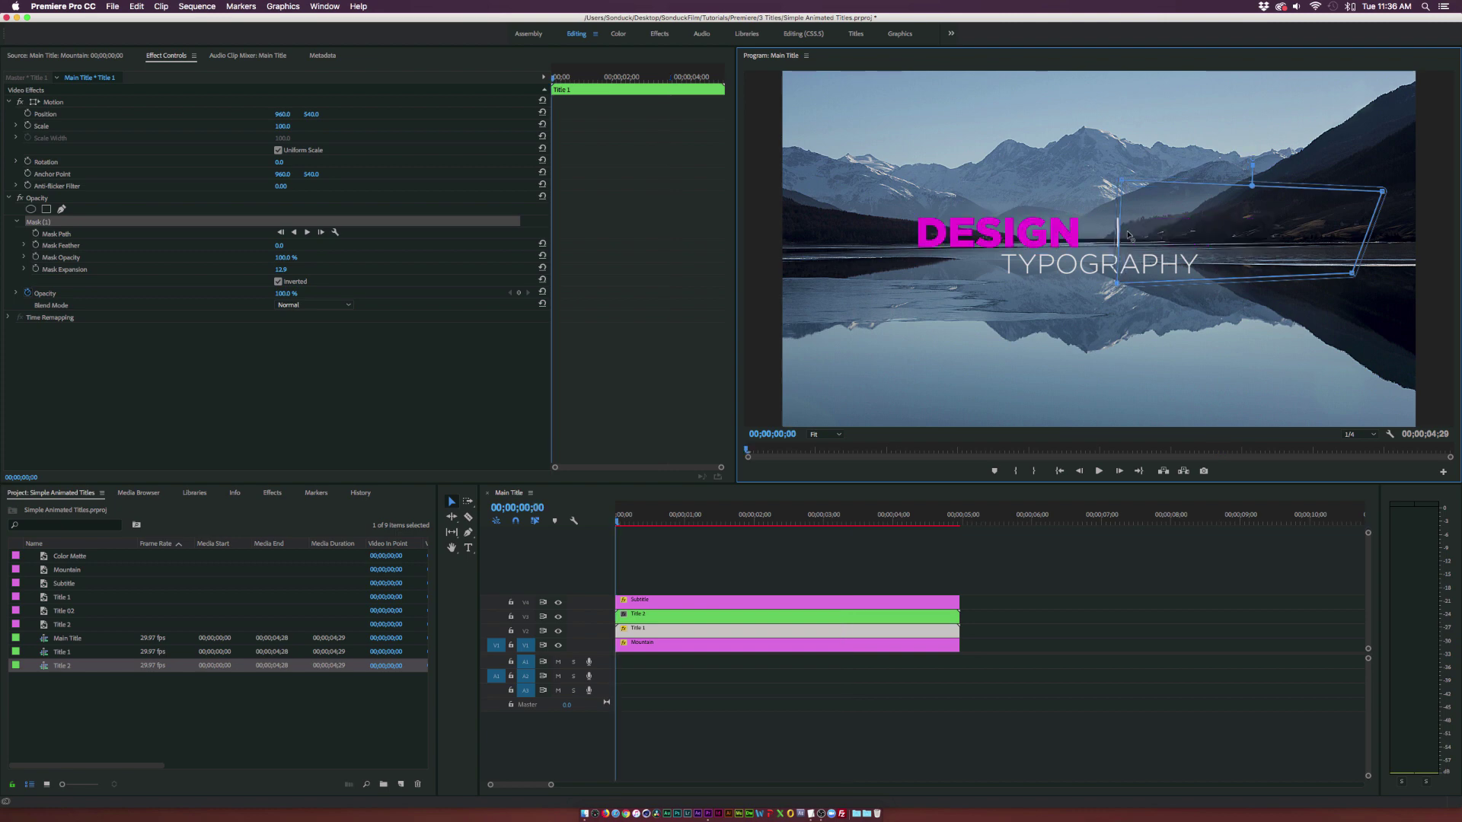
Inside nested Title 1, slide MINIMAL right to Position X 1355, then scrub Main Title.
double_click(636, 630)
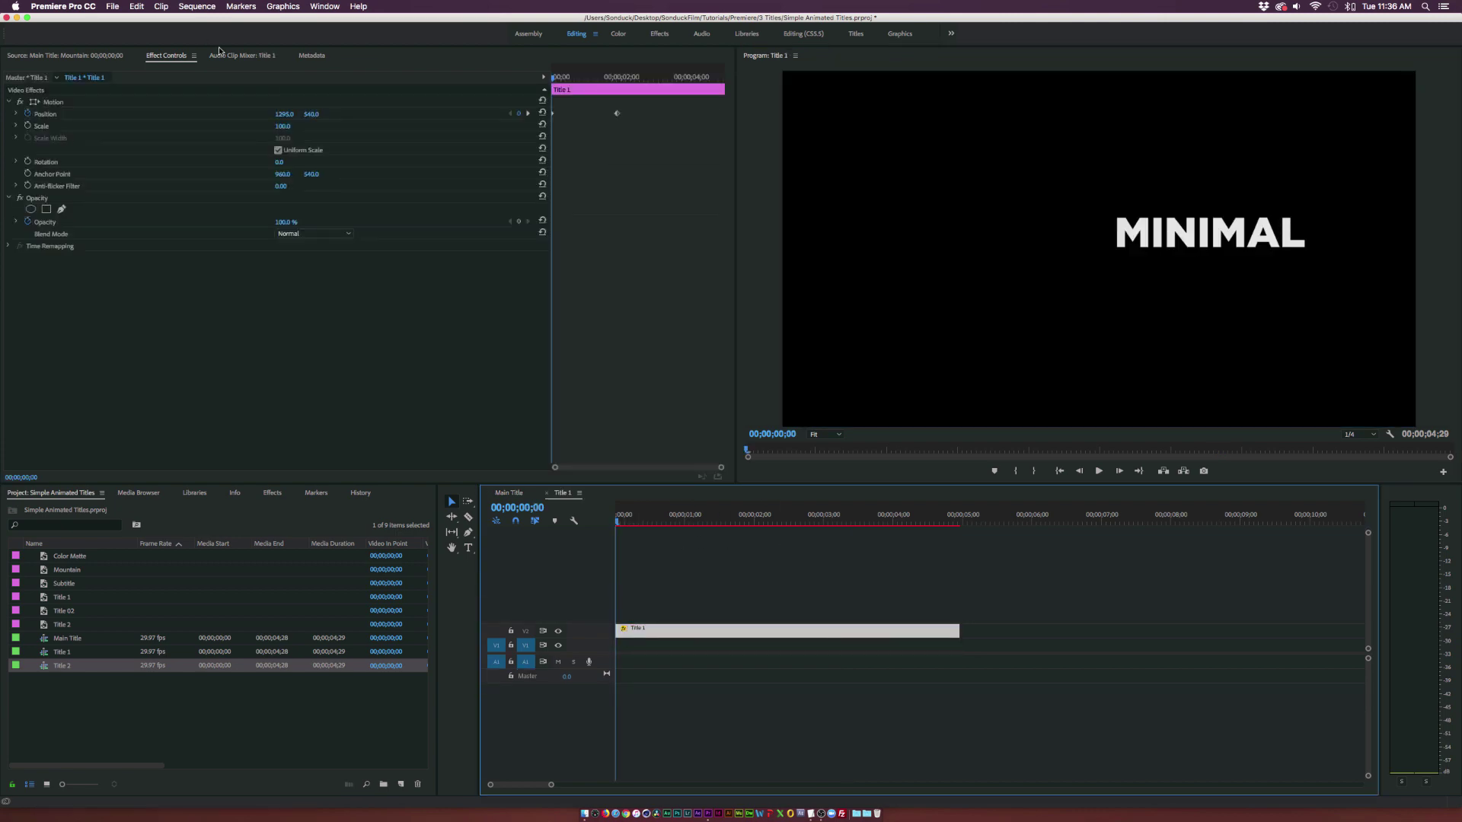
left_click_drag(284, 114, 330, 113)
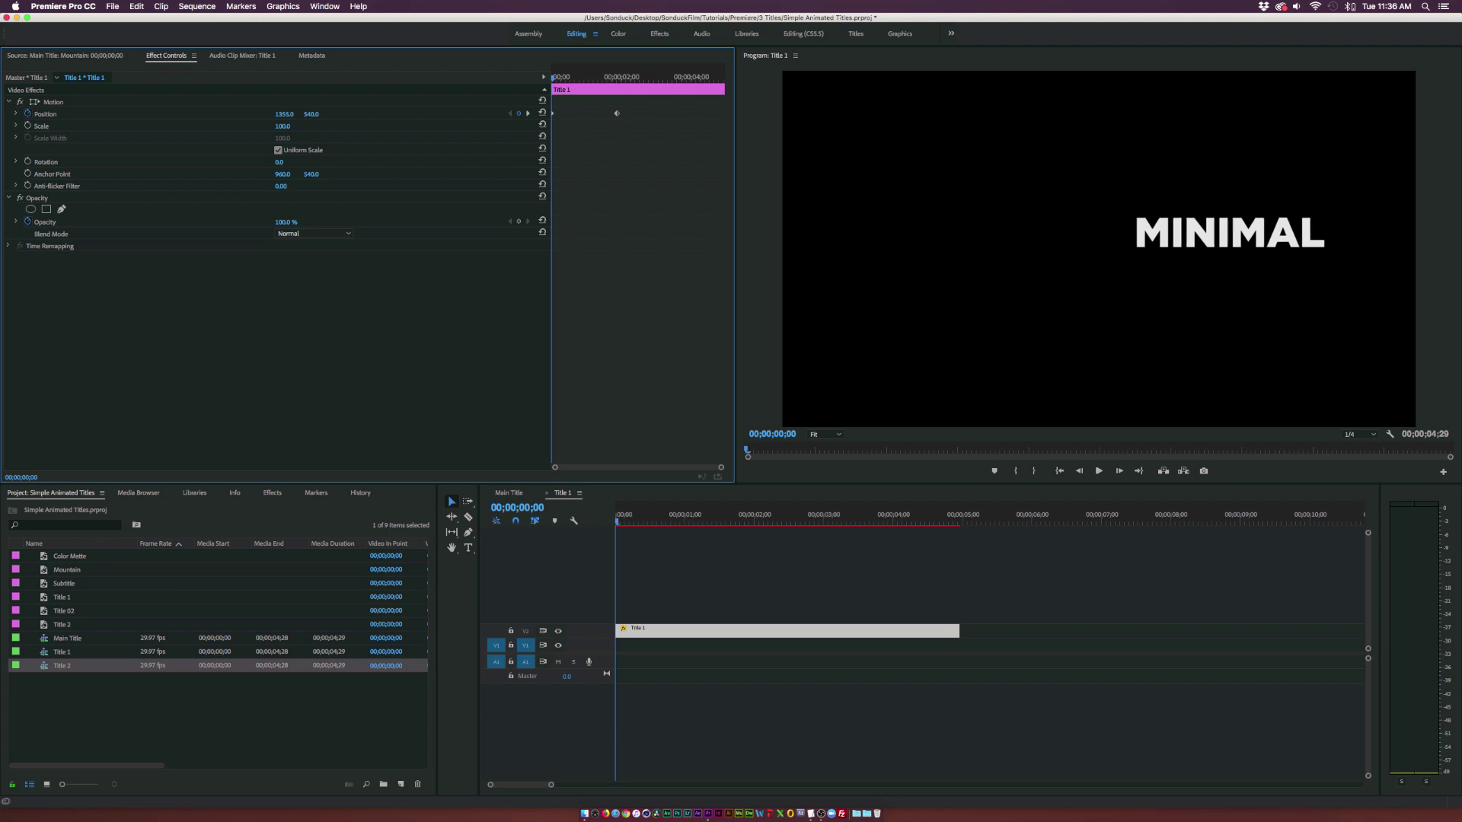
left_click(508, 493)
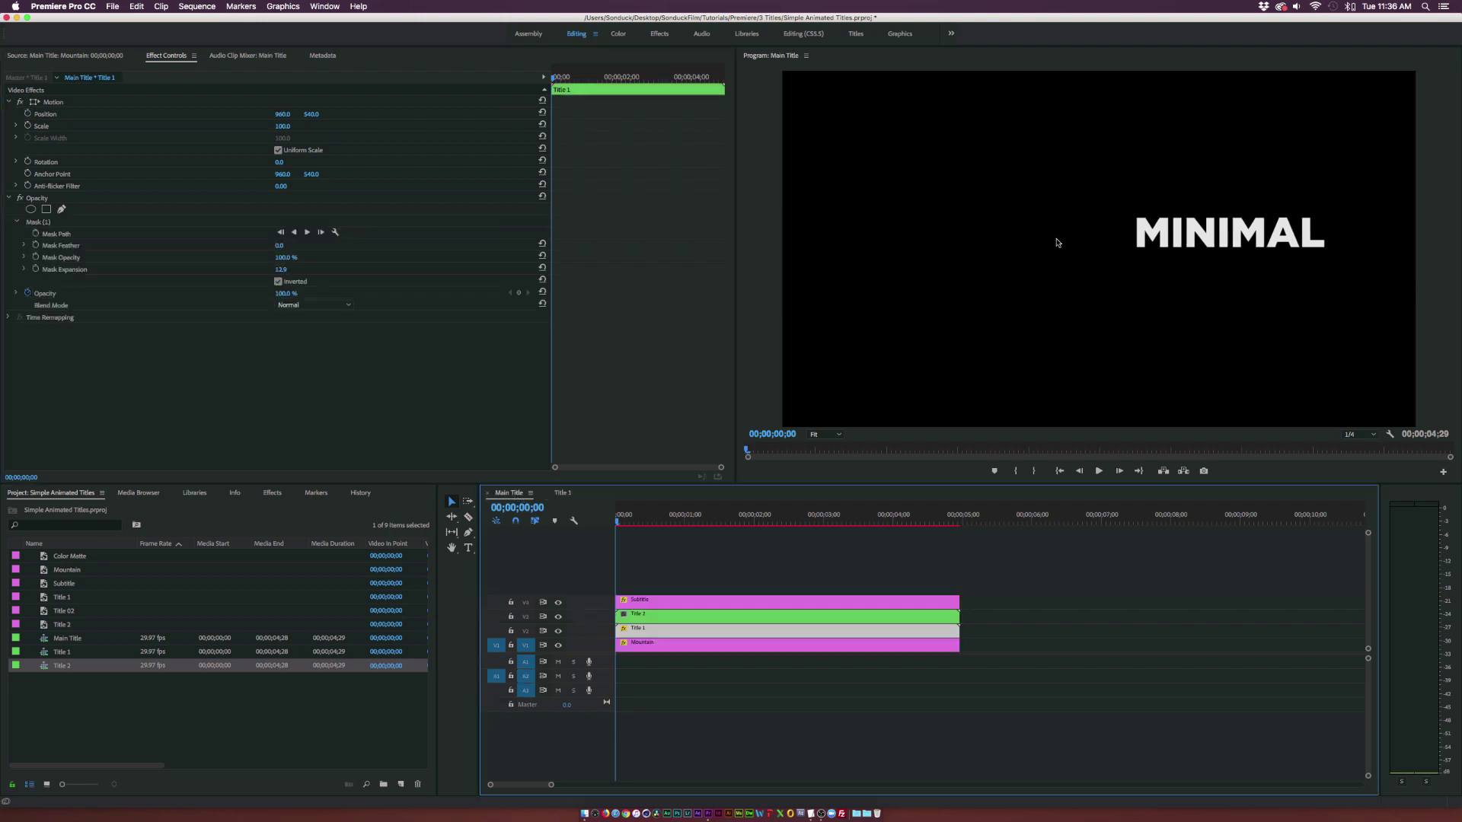
left_click_drag(639, 519, 604, 534)
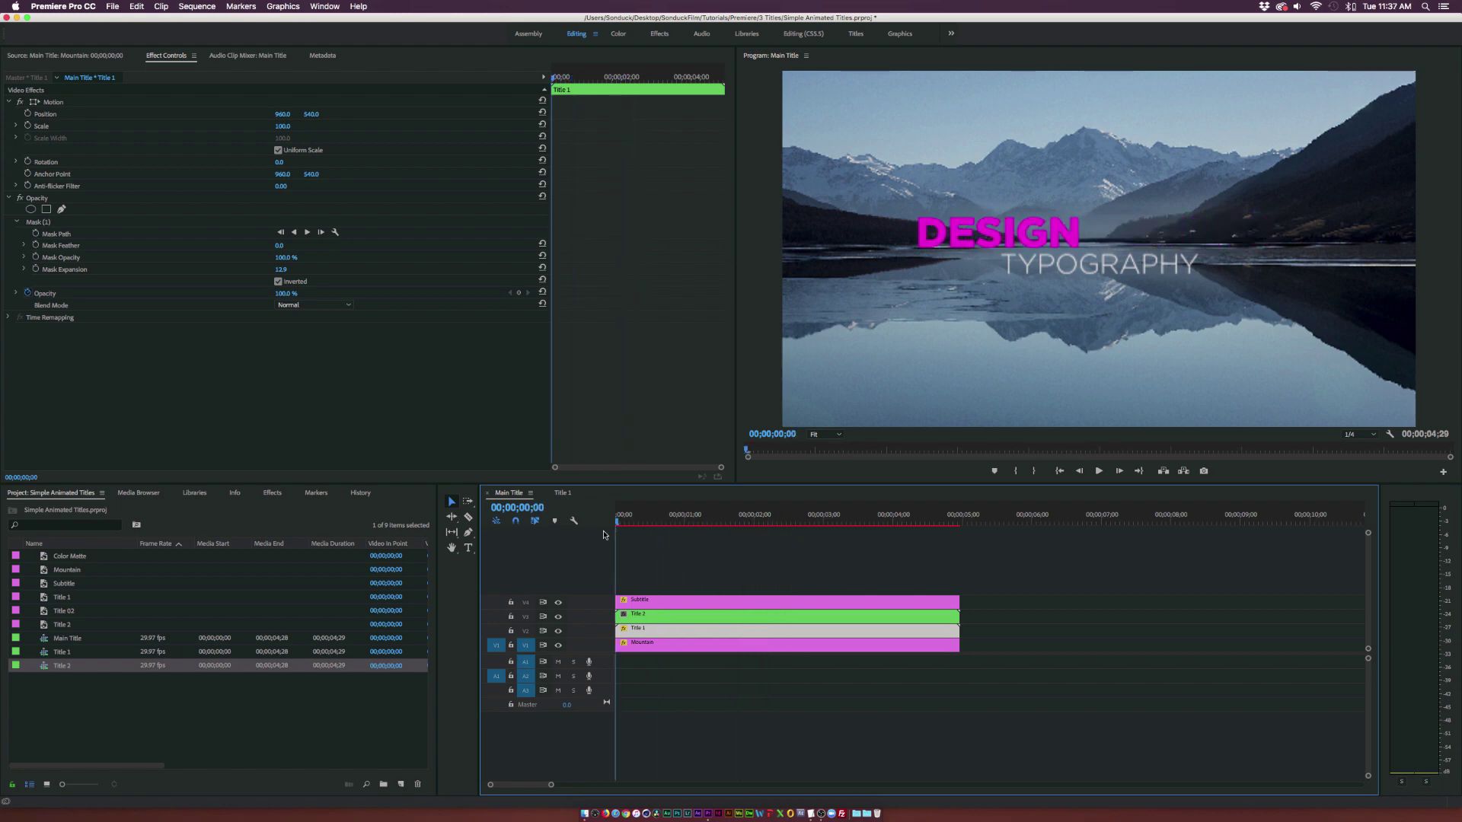
Add a mask to Title 2, move it up-left to reveal SIGN, and save the project.
left_click(644, 615)
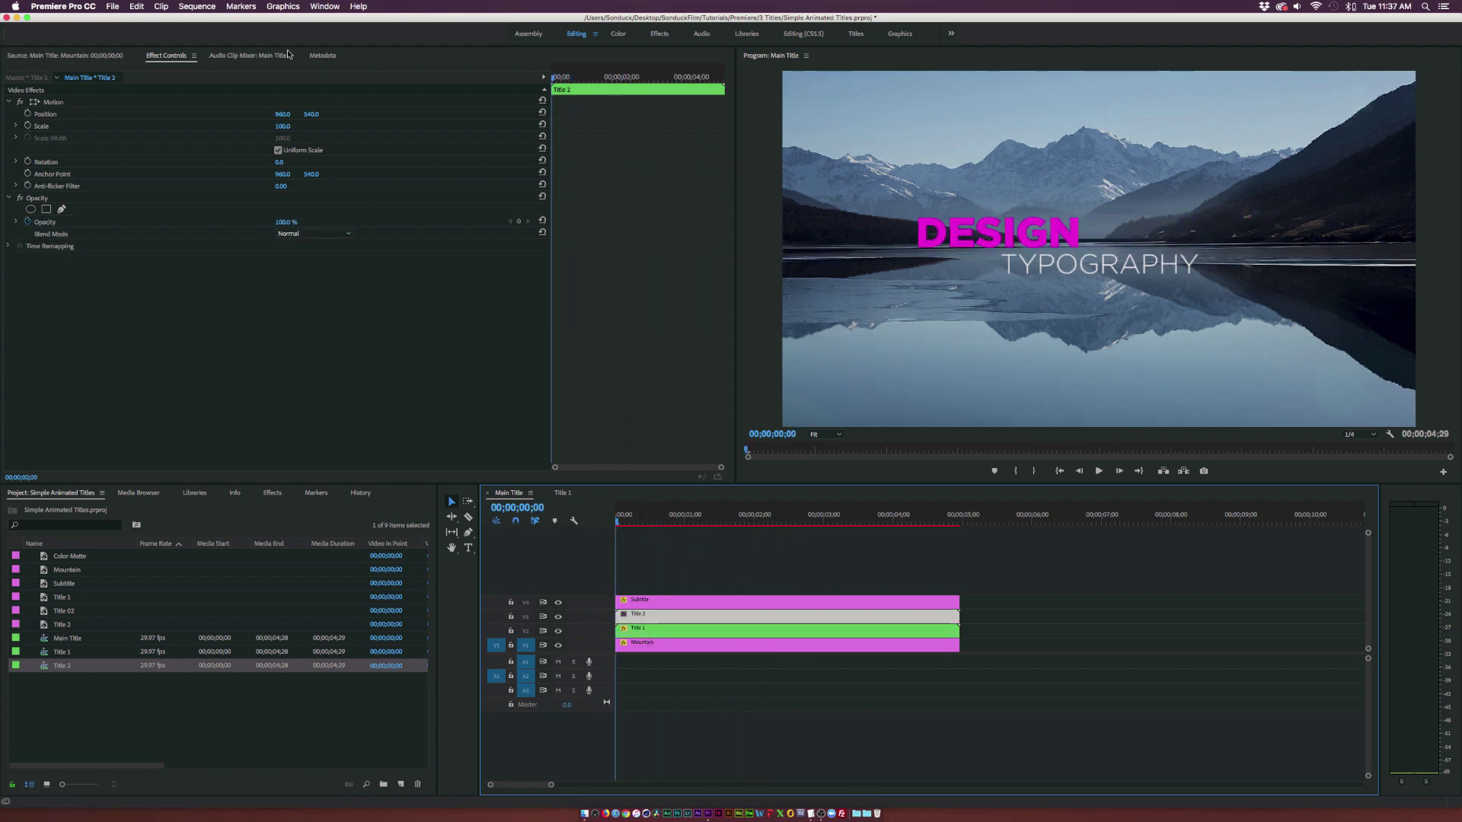
left_click(46, 209)
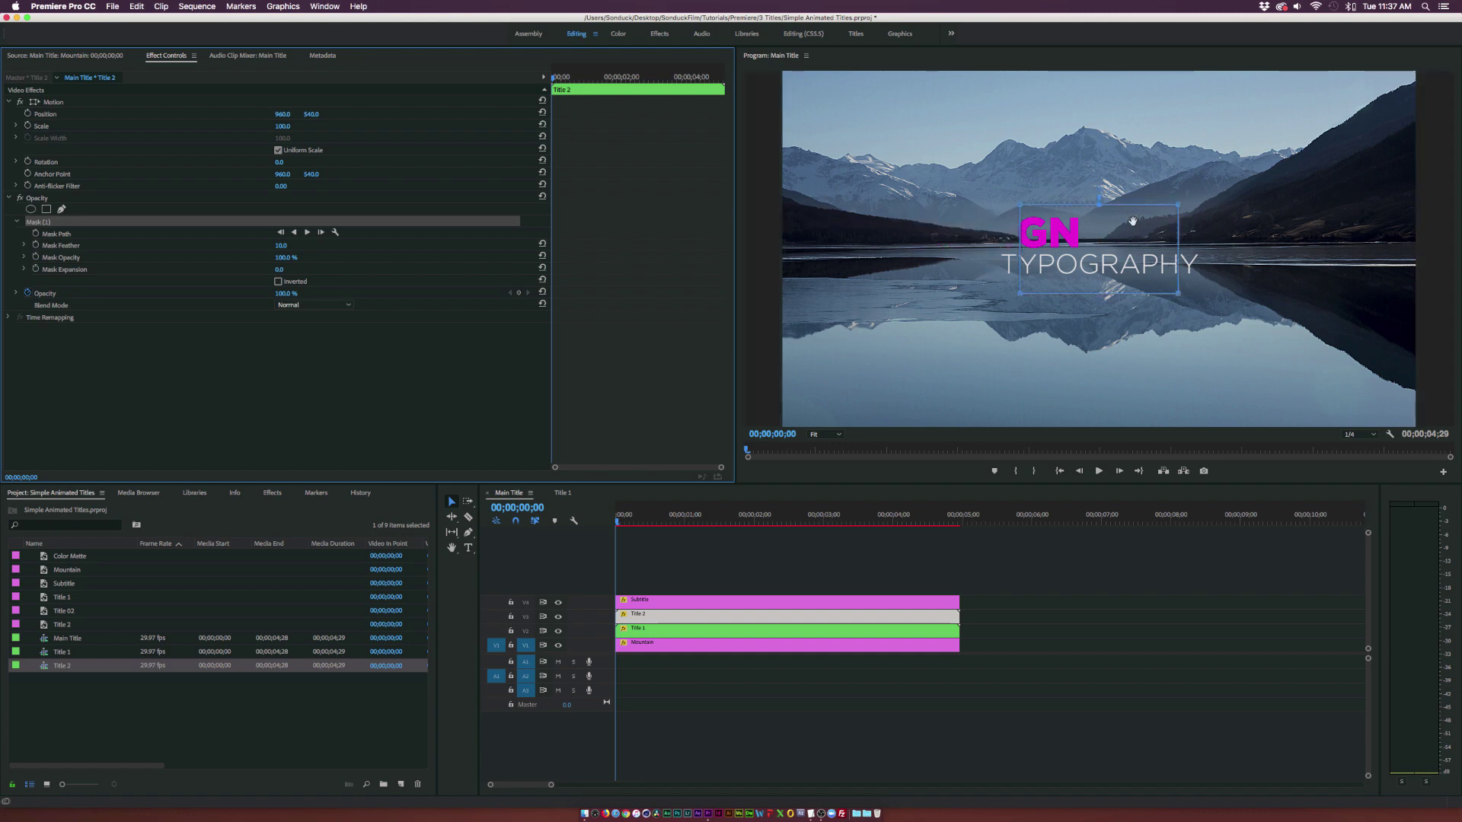
left_click(1066, 235)
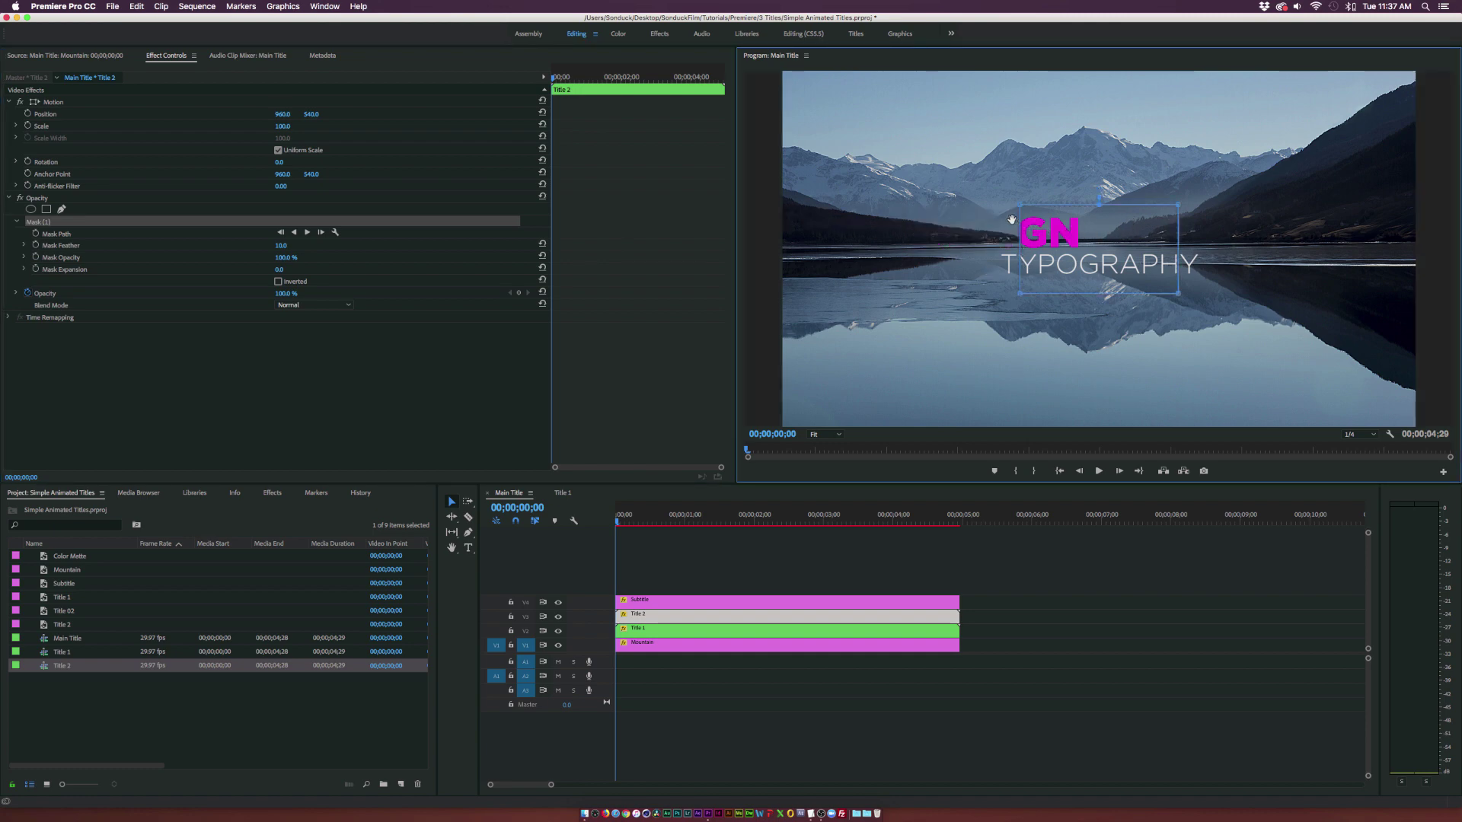
left_click_drag(1012, 220, 889, 195)
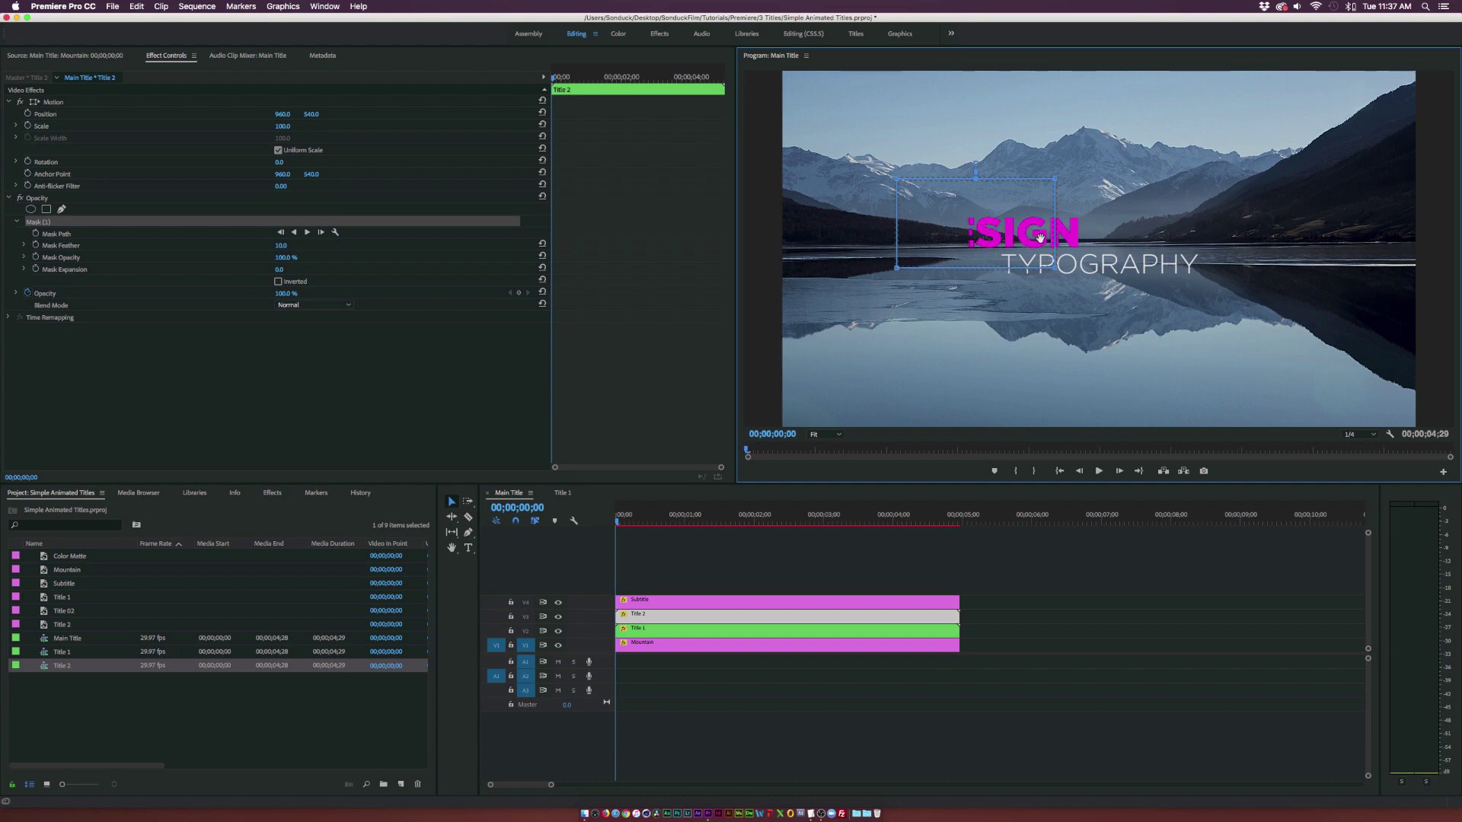
key("super+s")
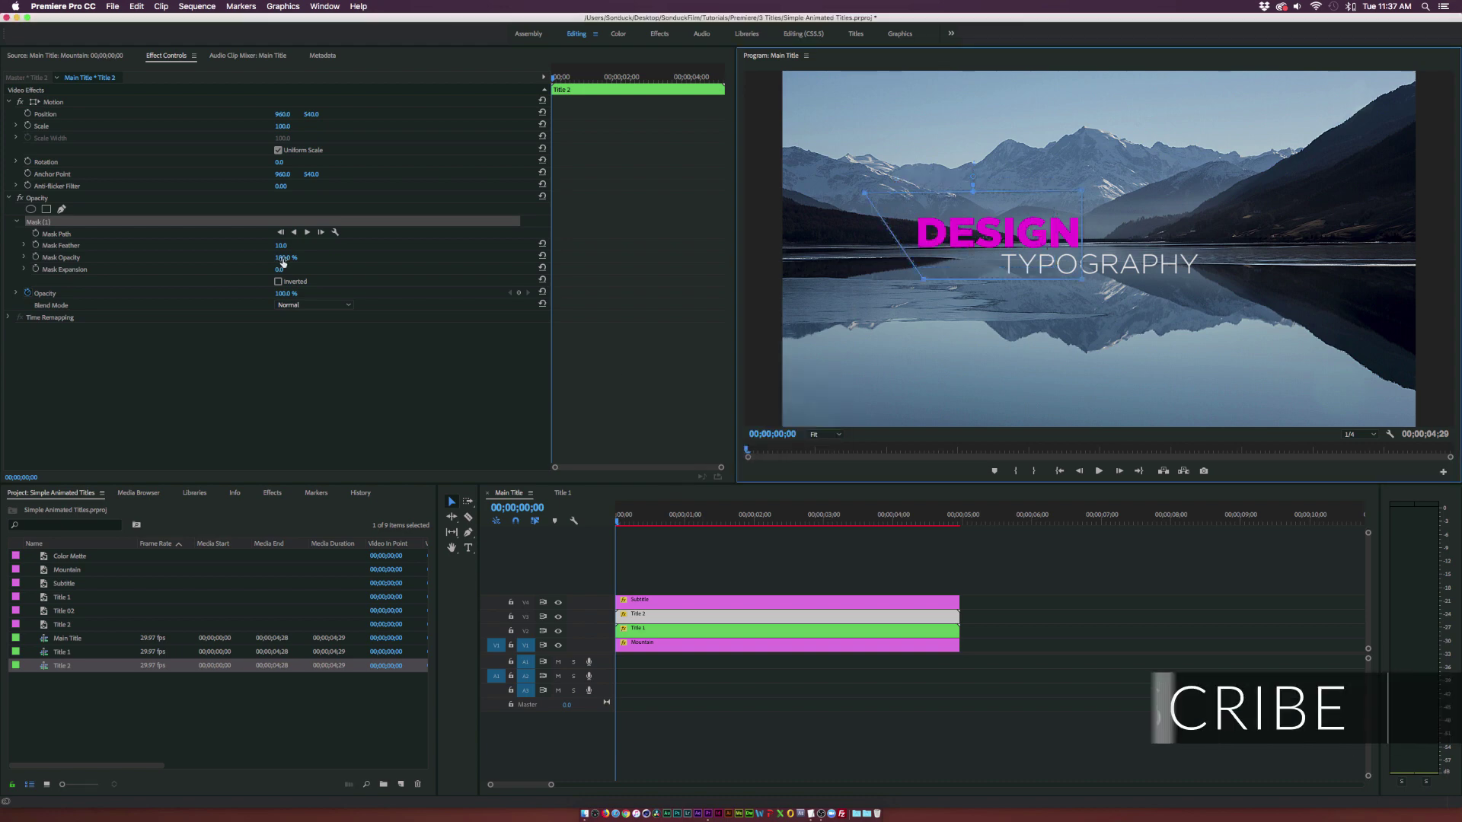
Set the DESIGN mask feather to 0 and invert it so DESIGN starts hidden.
left_click(287, 244)
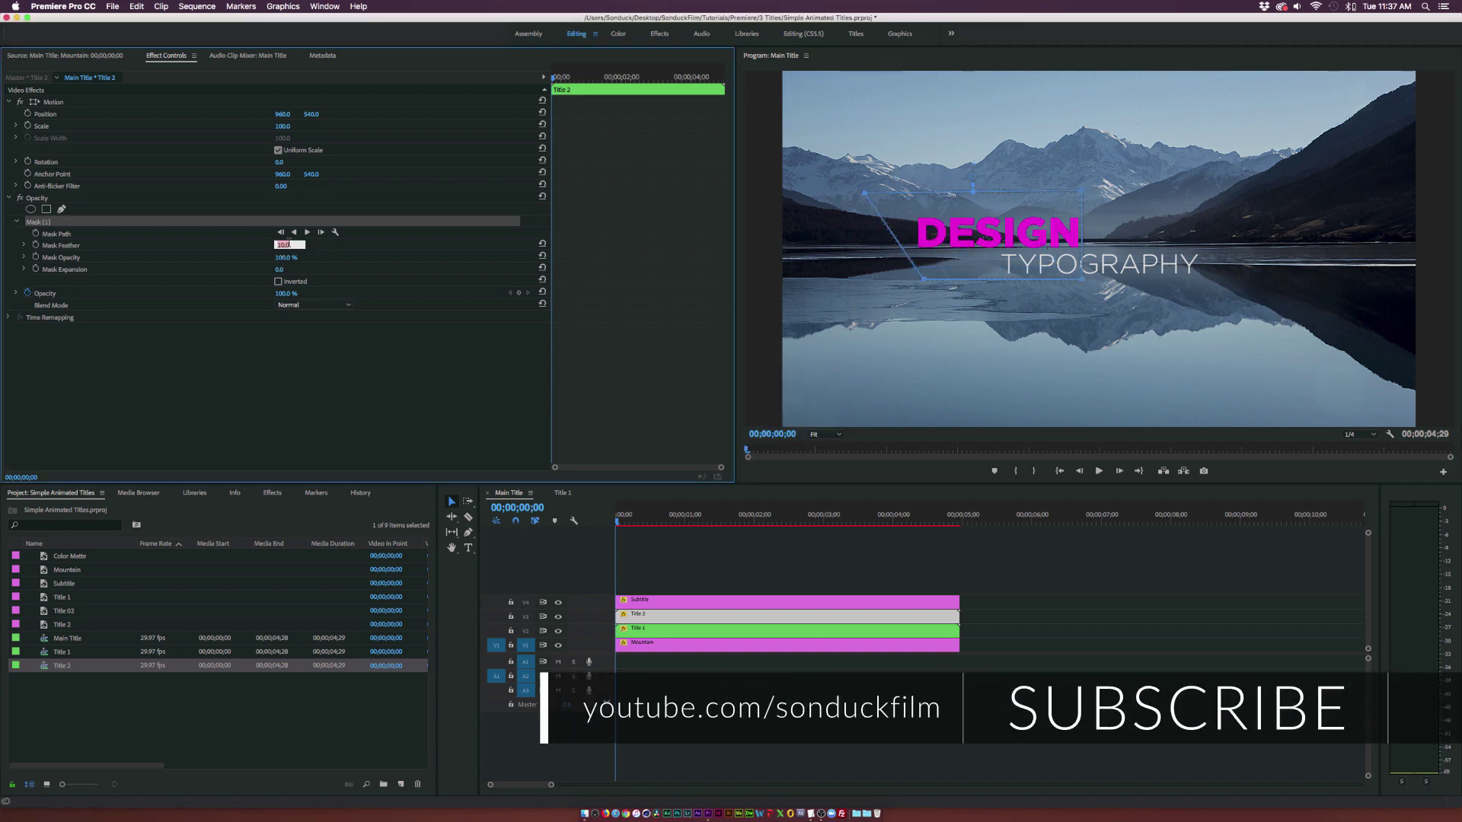
type("0")
key("Return")
left_click(278, 281)
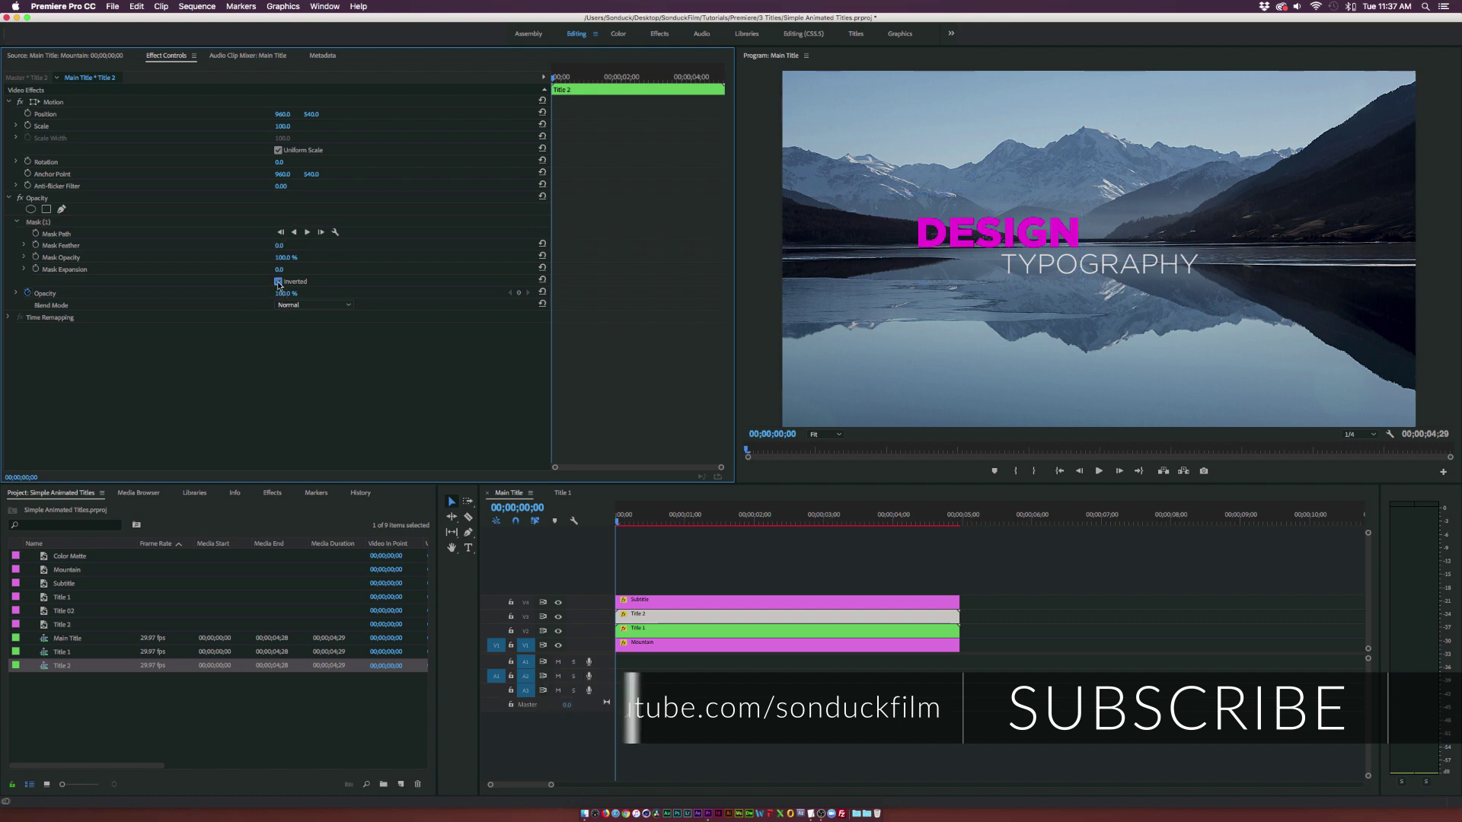
left_click_drag(618, 519, 578, 523)
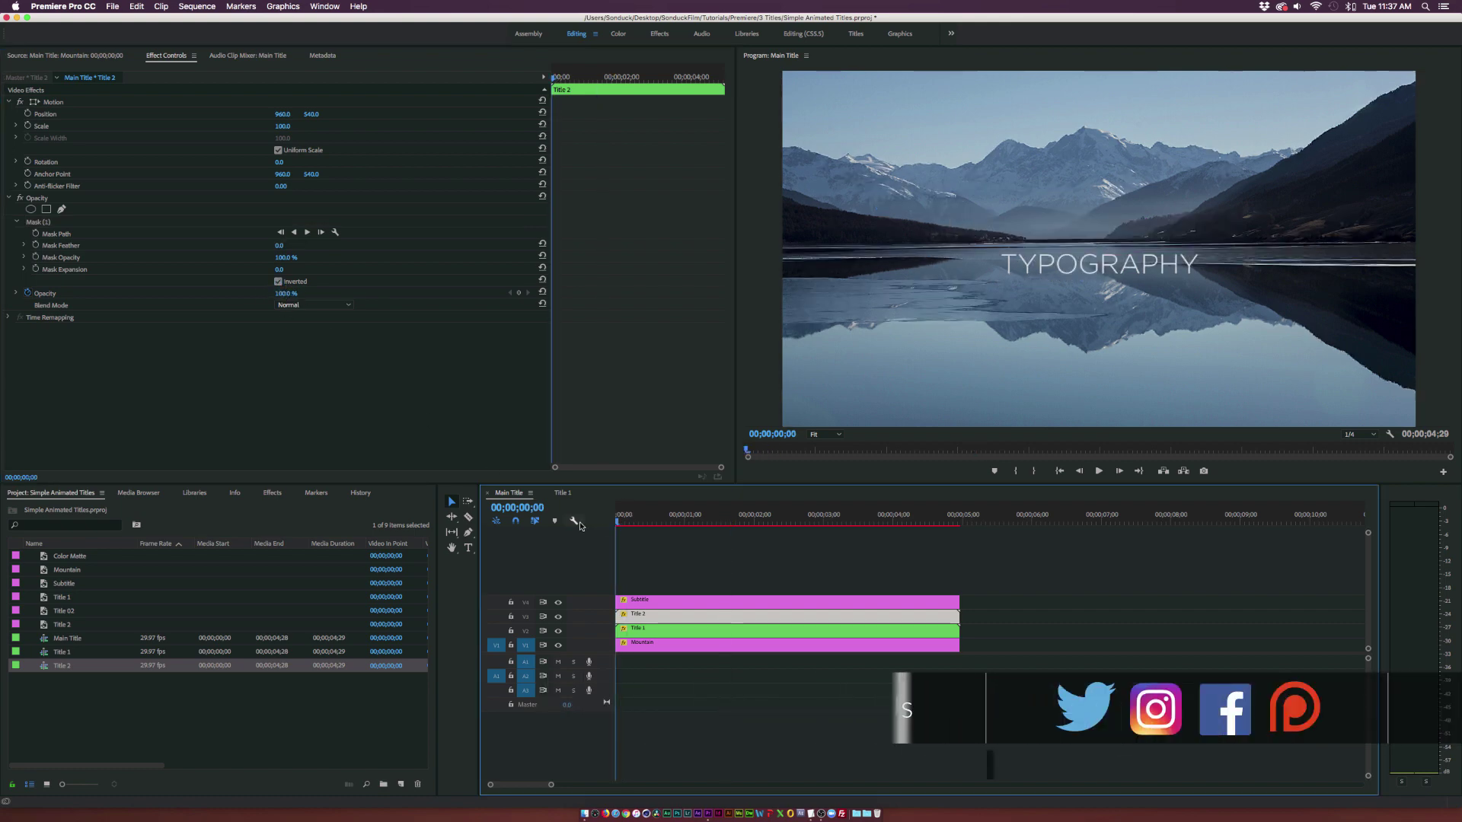
Play the Main Title reveal, inspect the DESIGN mask path, and replay from the start.
key("space")
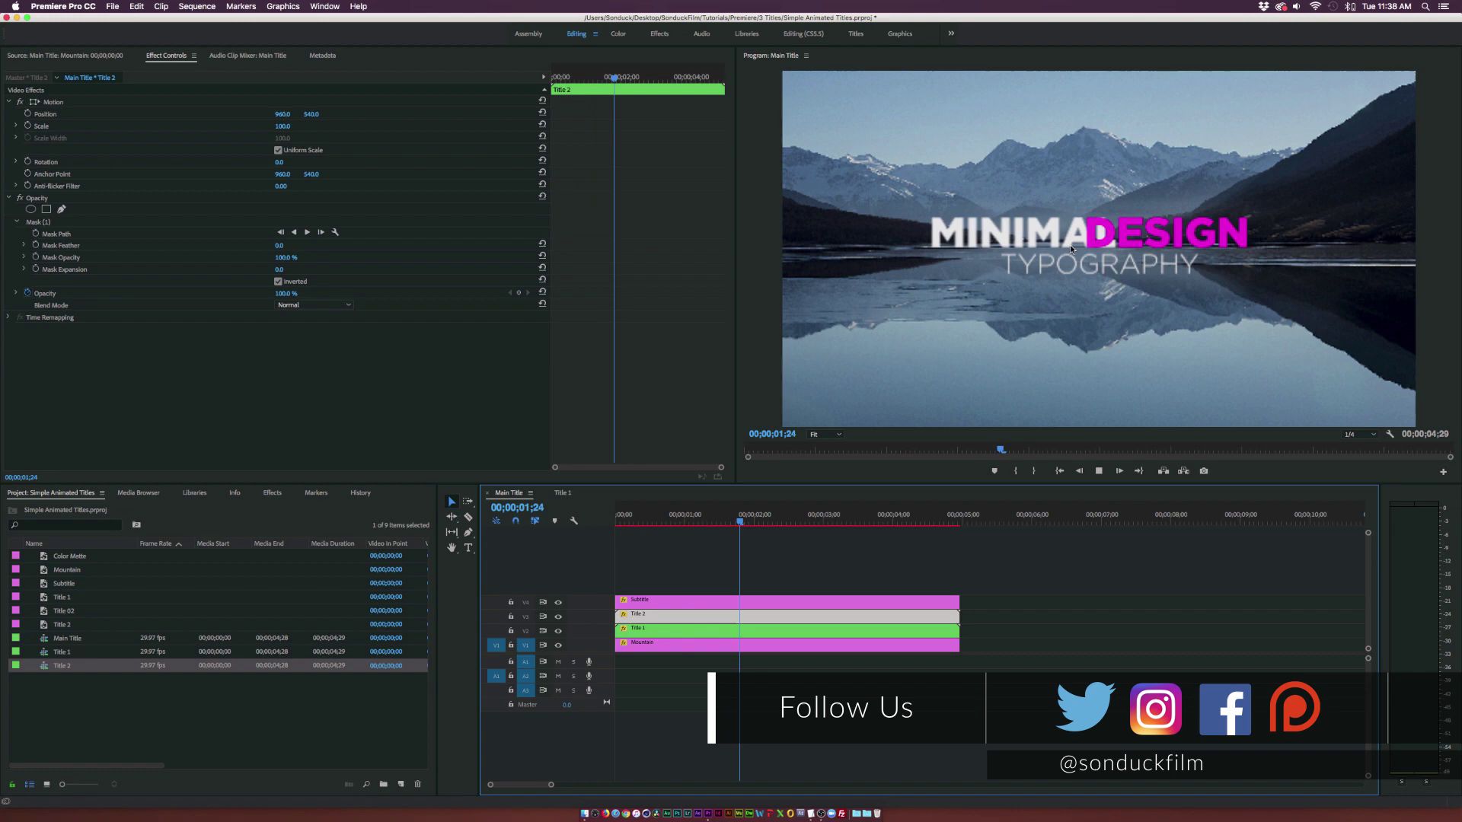
key("space")
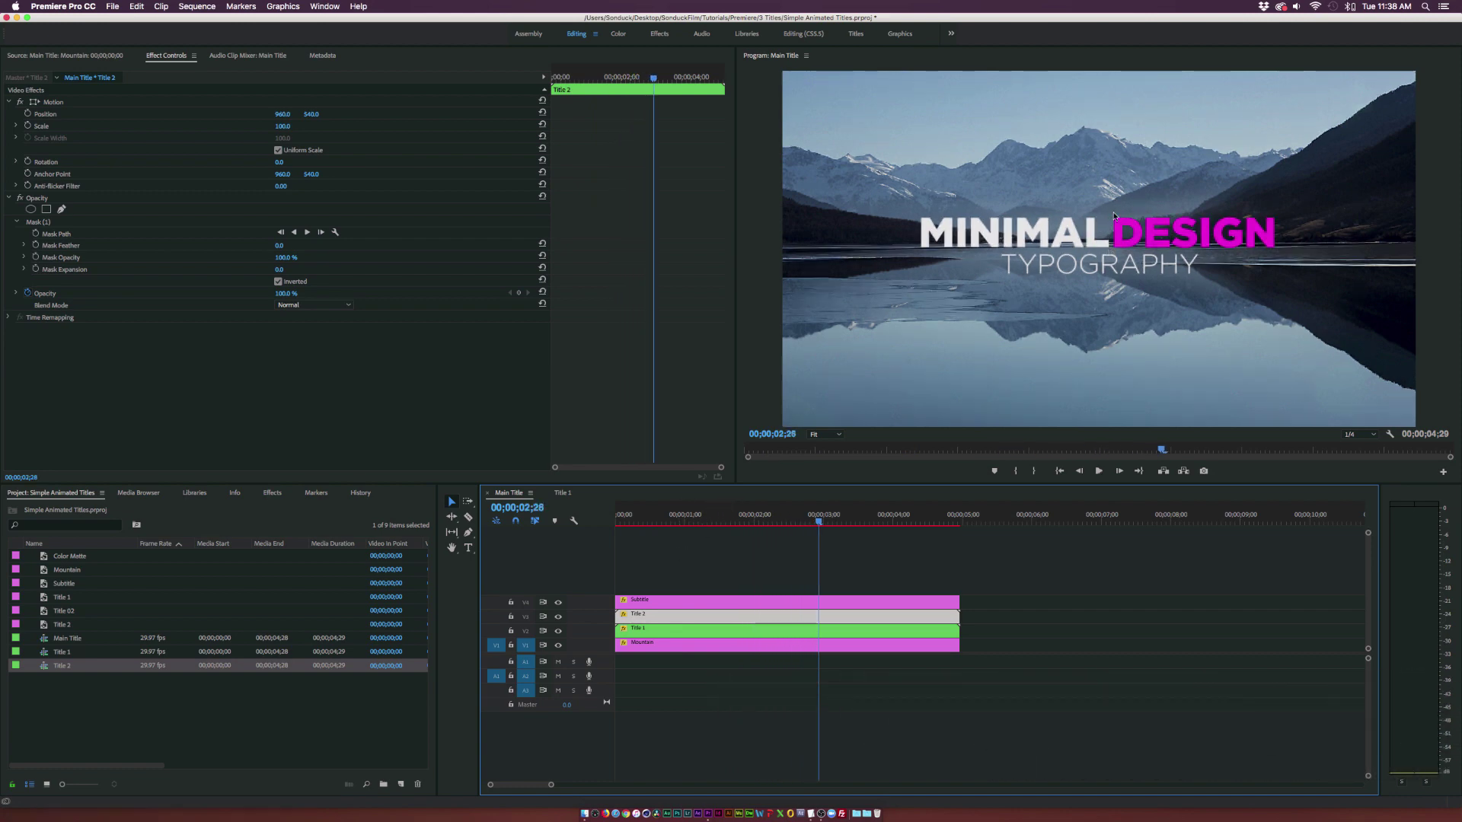
left_click(1081, 195)
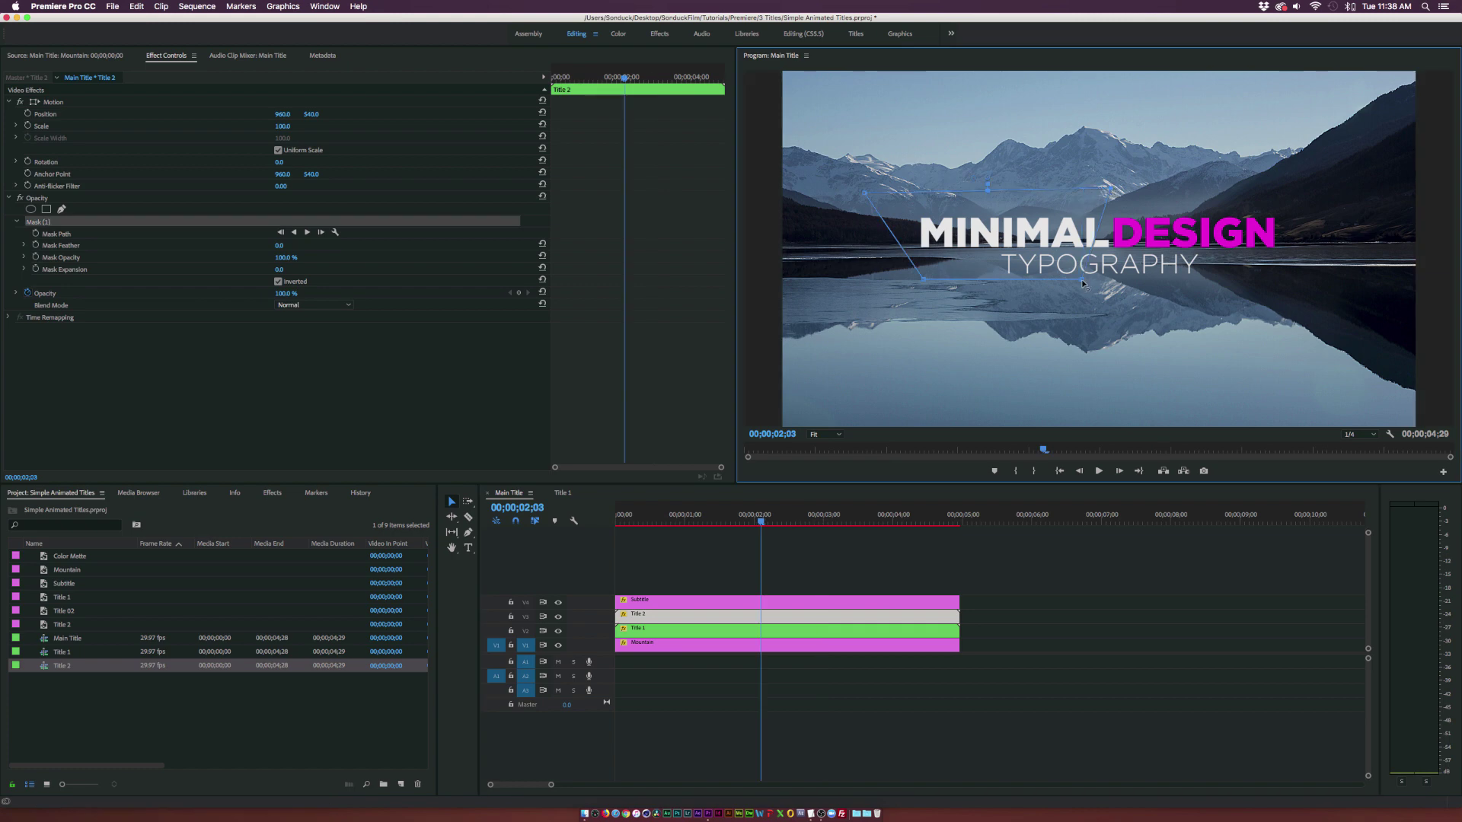
left_click(658, 630)
key("Home")
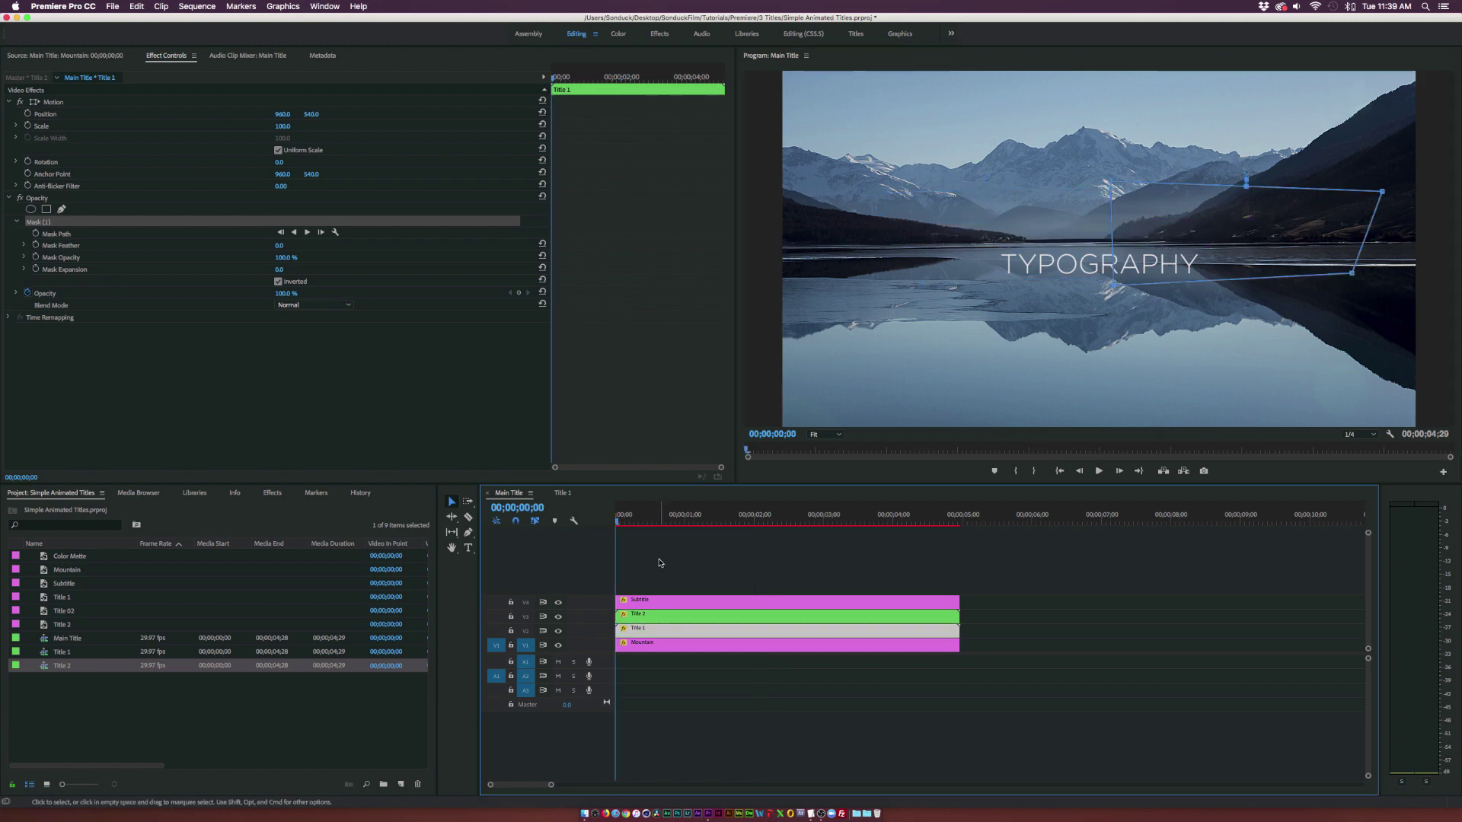
key("space")
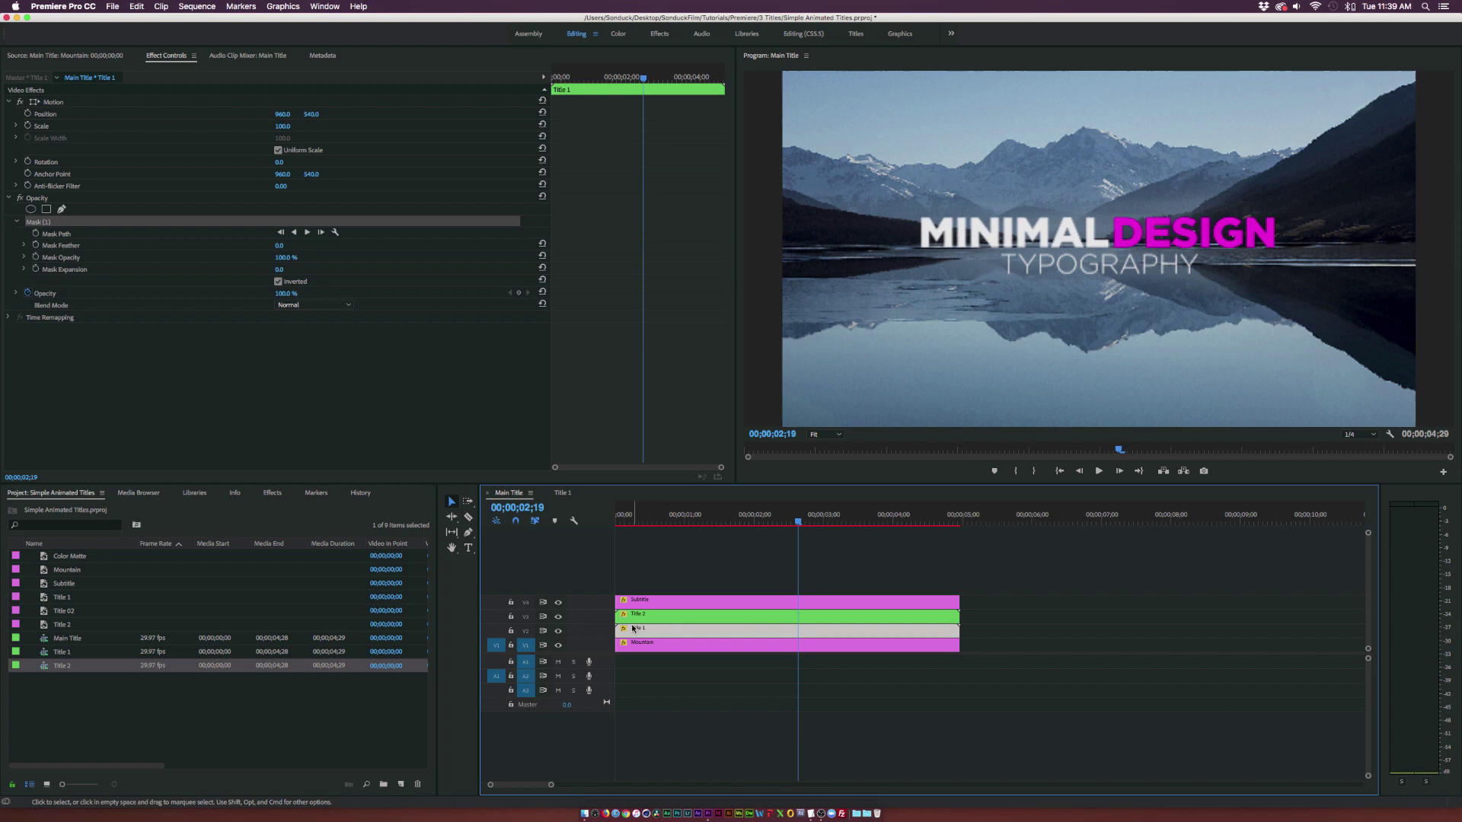
key("Home")
In the Title 1 sequence, set MINIMAL's Position keyframe to Bezier temporal interpolation.
left_click(562, 493)
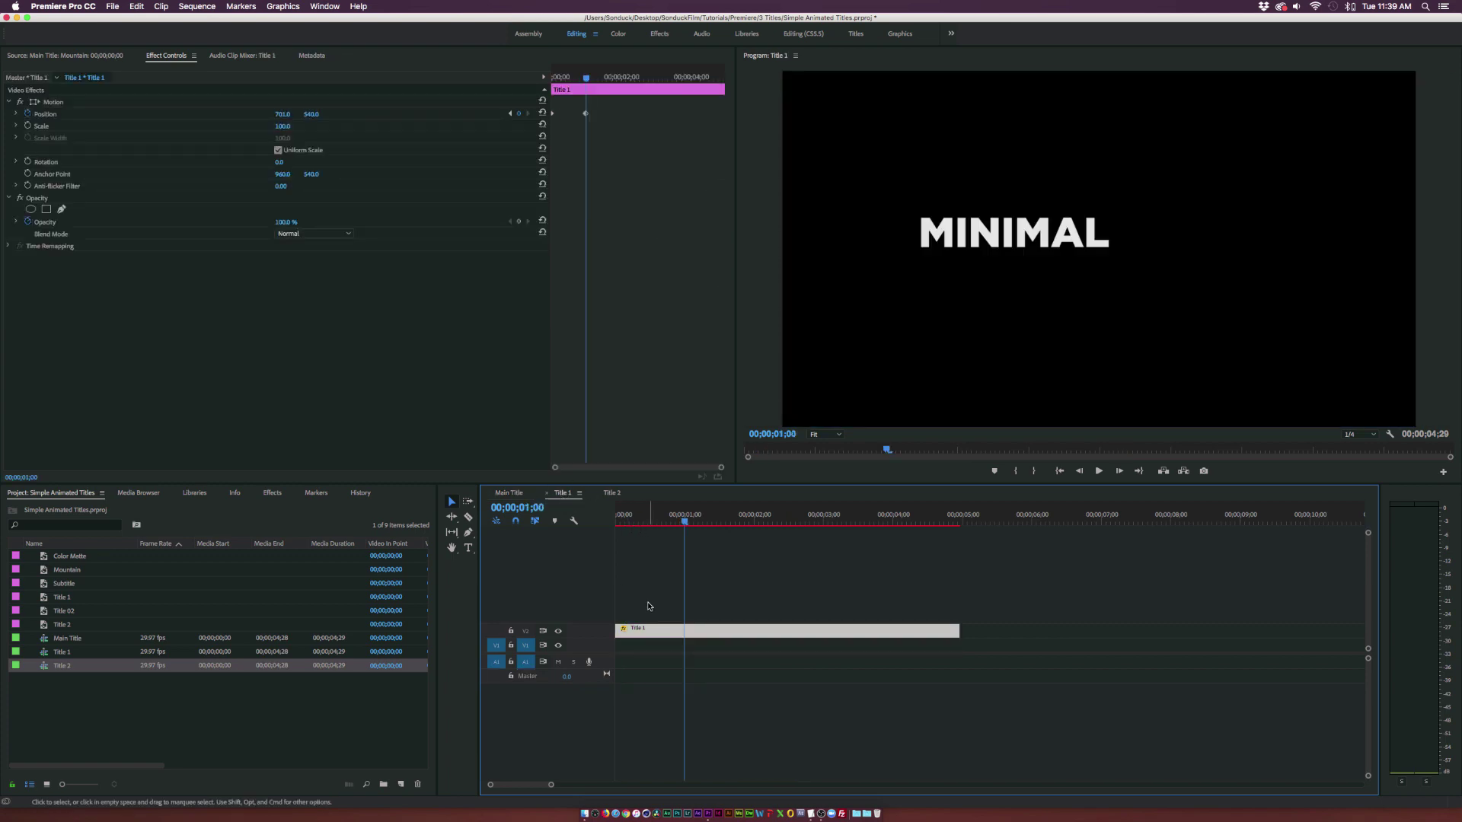
left_click_drag(608, 109, 570, 121)
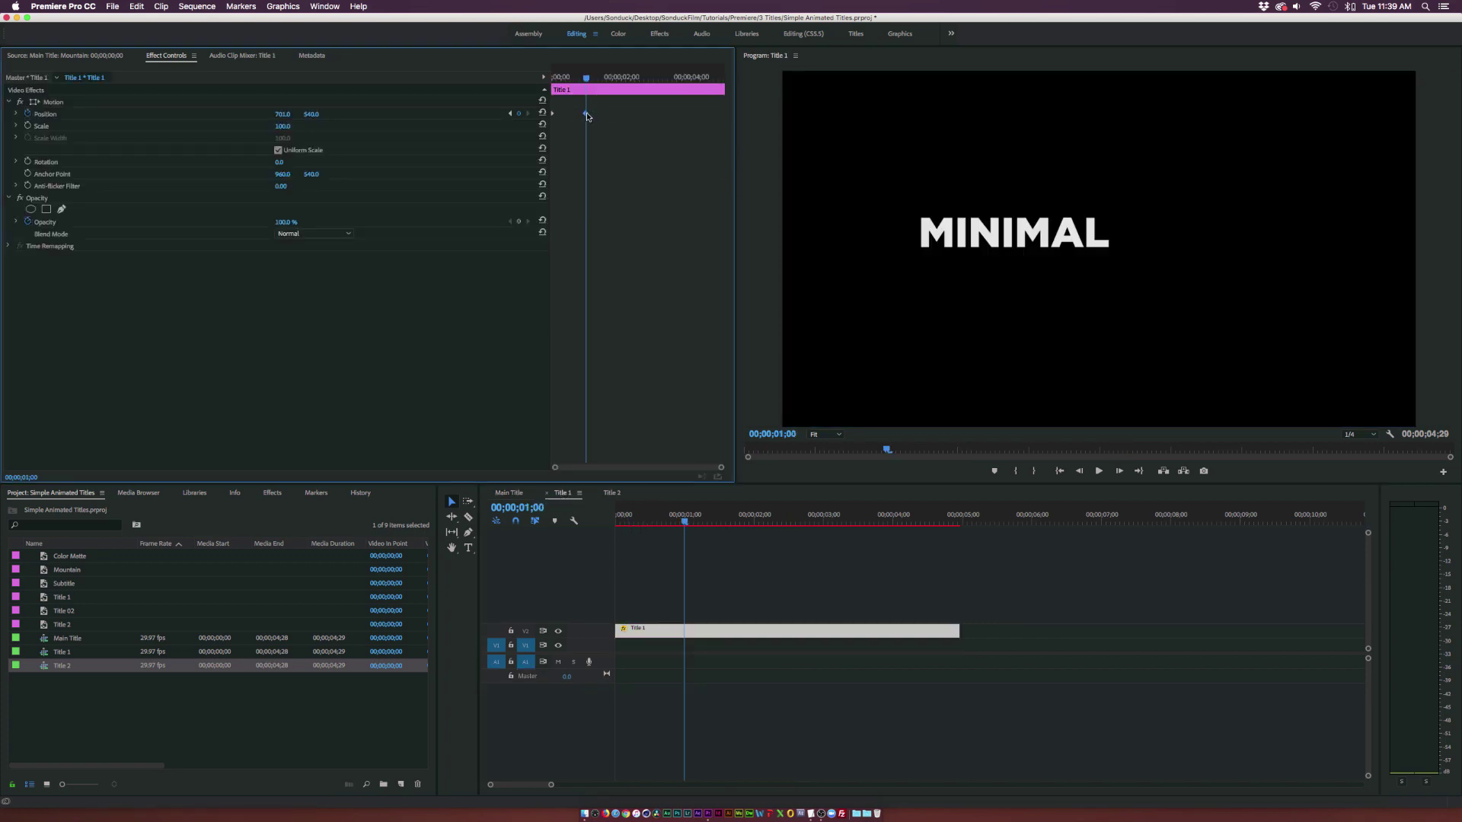
right_click(586, 115)
mouse_move(630, 210)
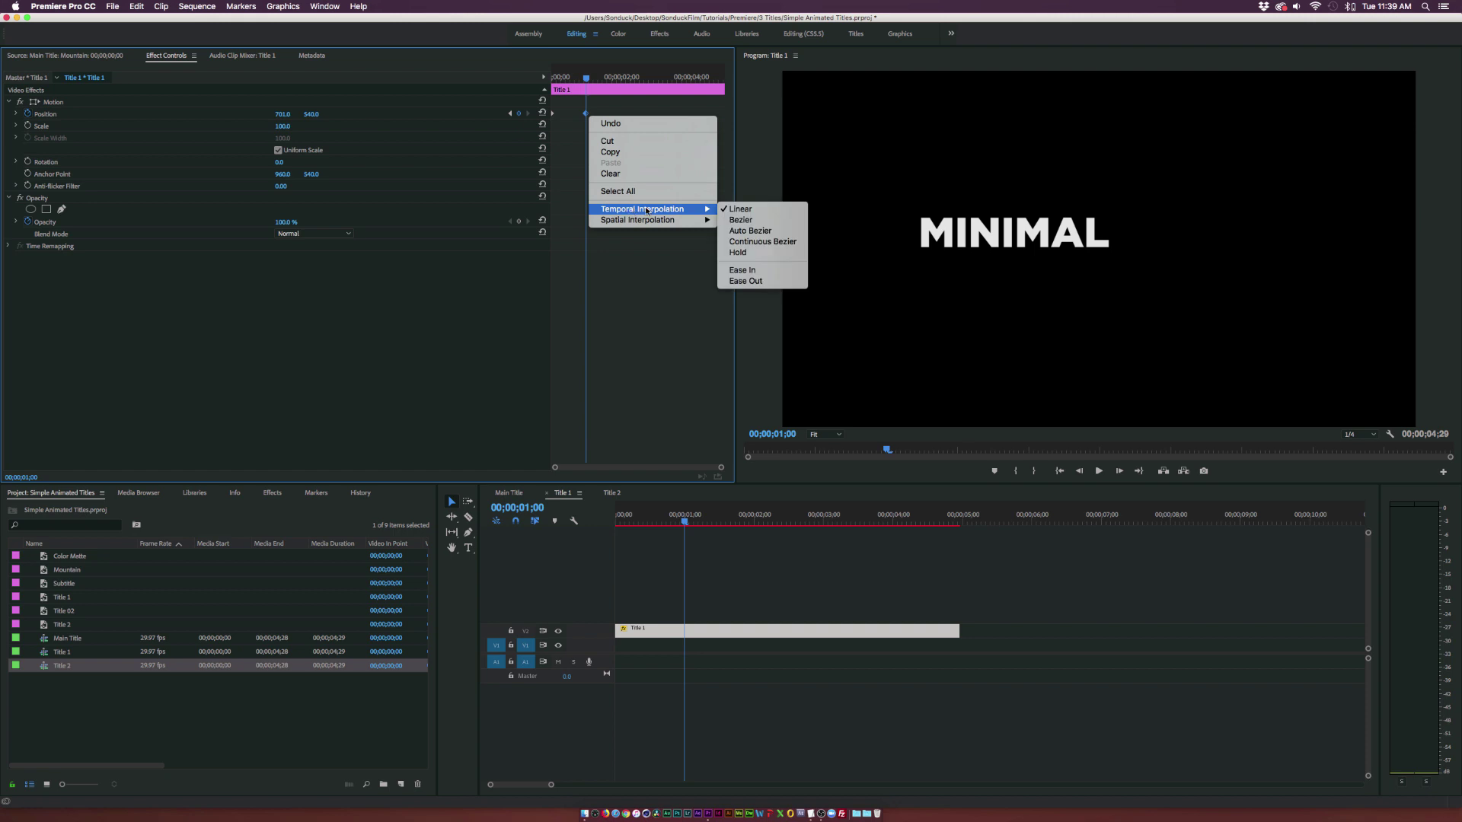
left_click(749, 221)
left_click_drag(585, 106, 599, 95)
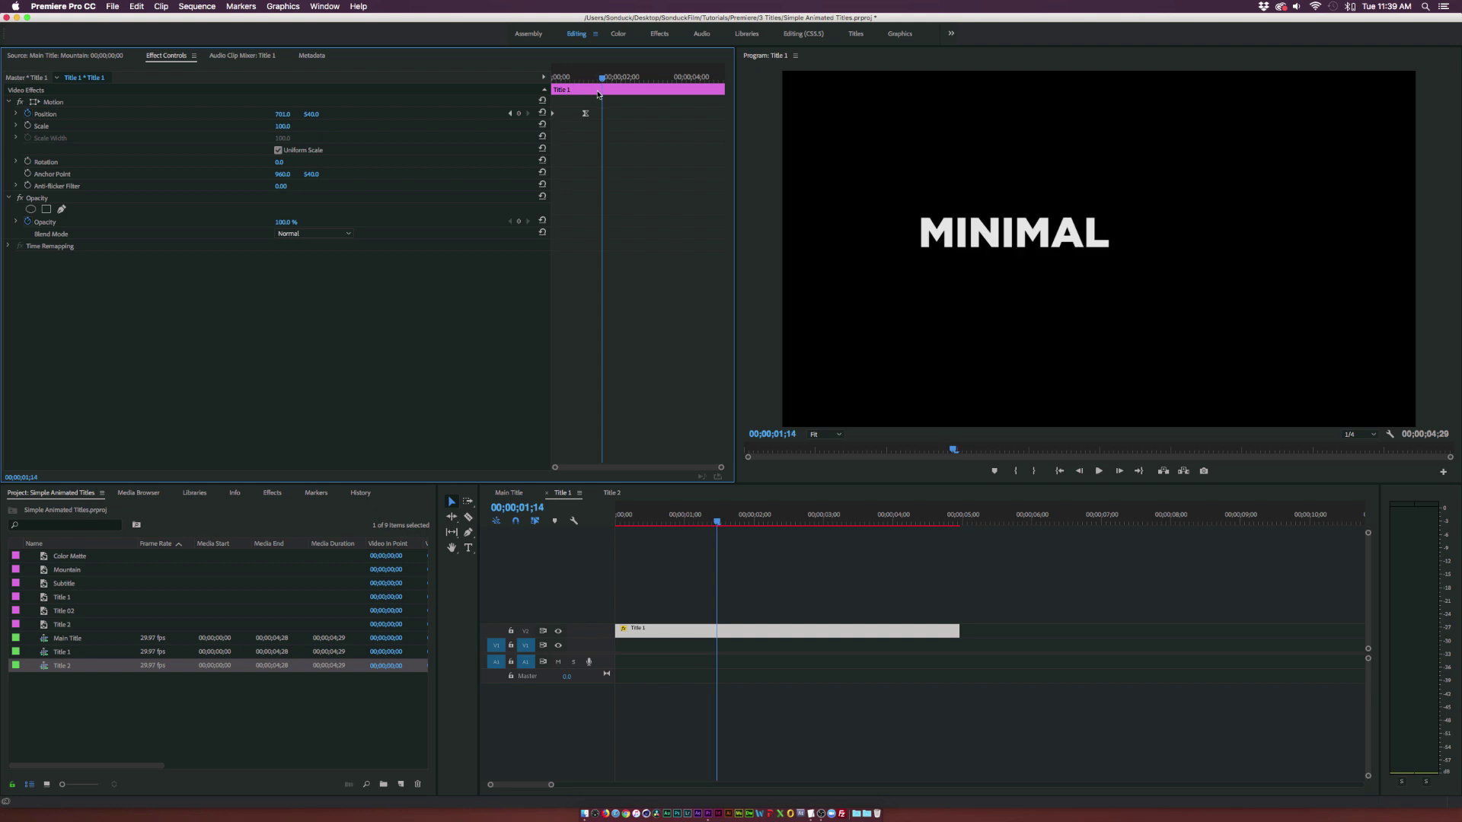
Set DESIGN's Position keyframe to Bezier in the Title 2 sequence.
left_click(609, 492)
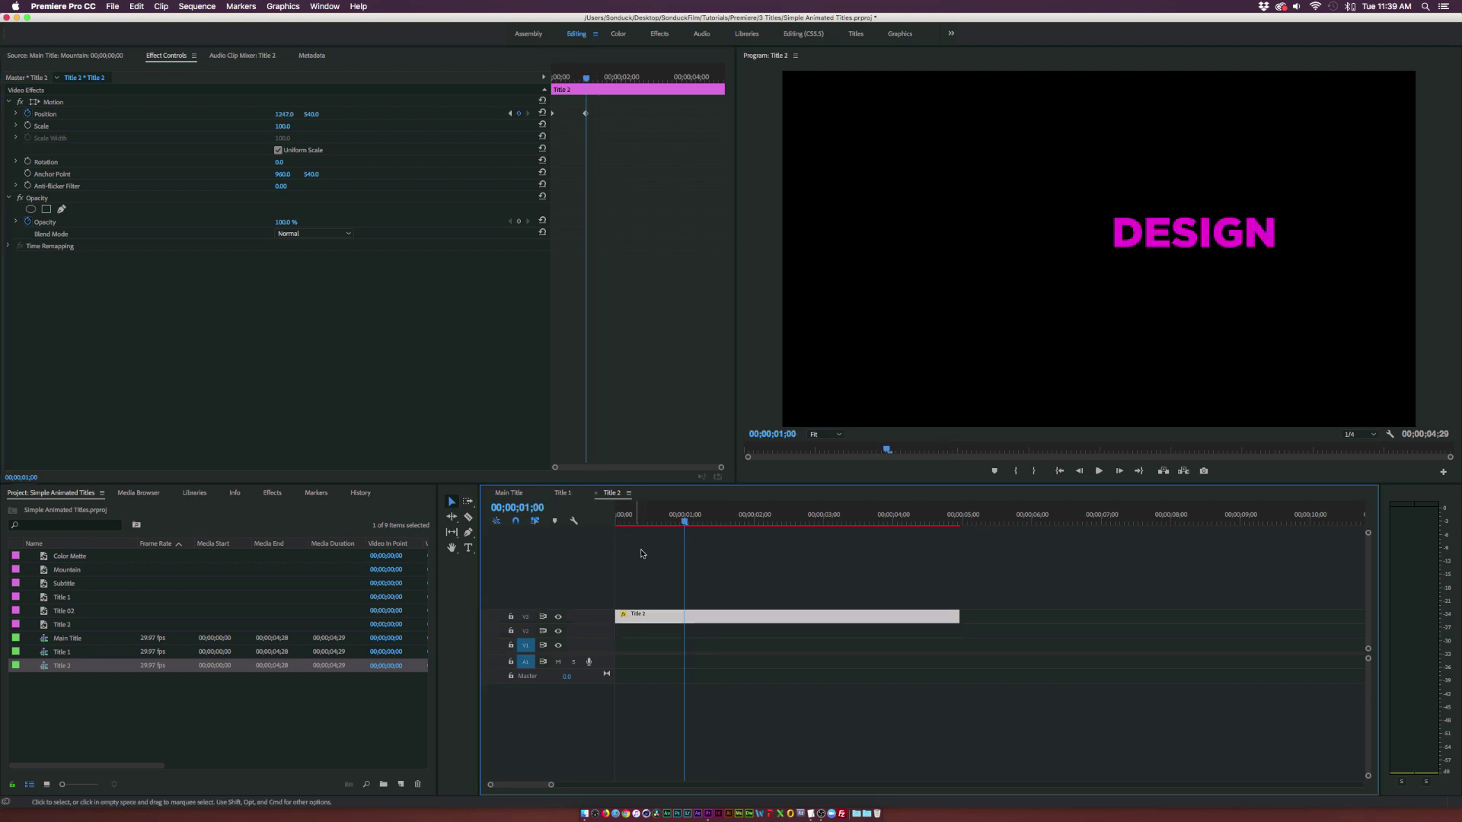
right_click(585, 114)
mouse_move(690, 213)
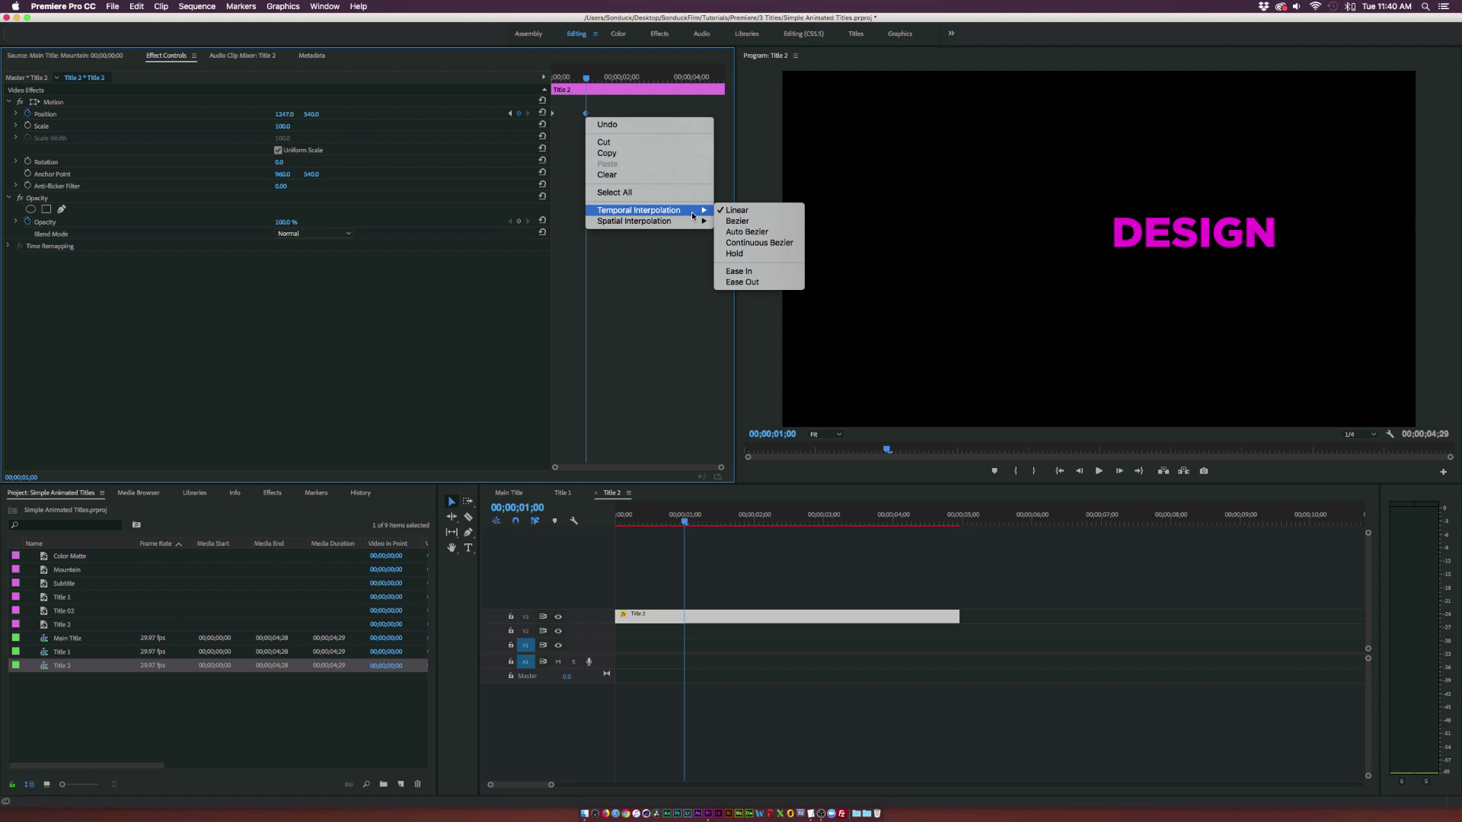
left_click(756, 223)
left_click(519, 494)
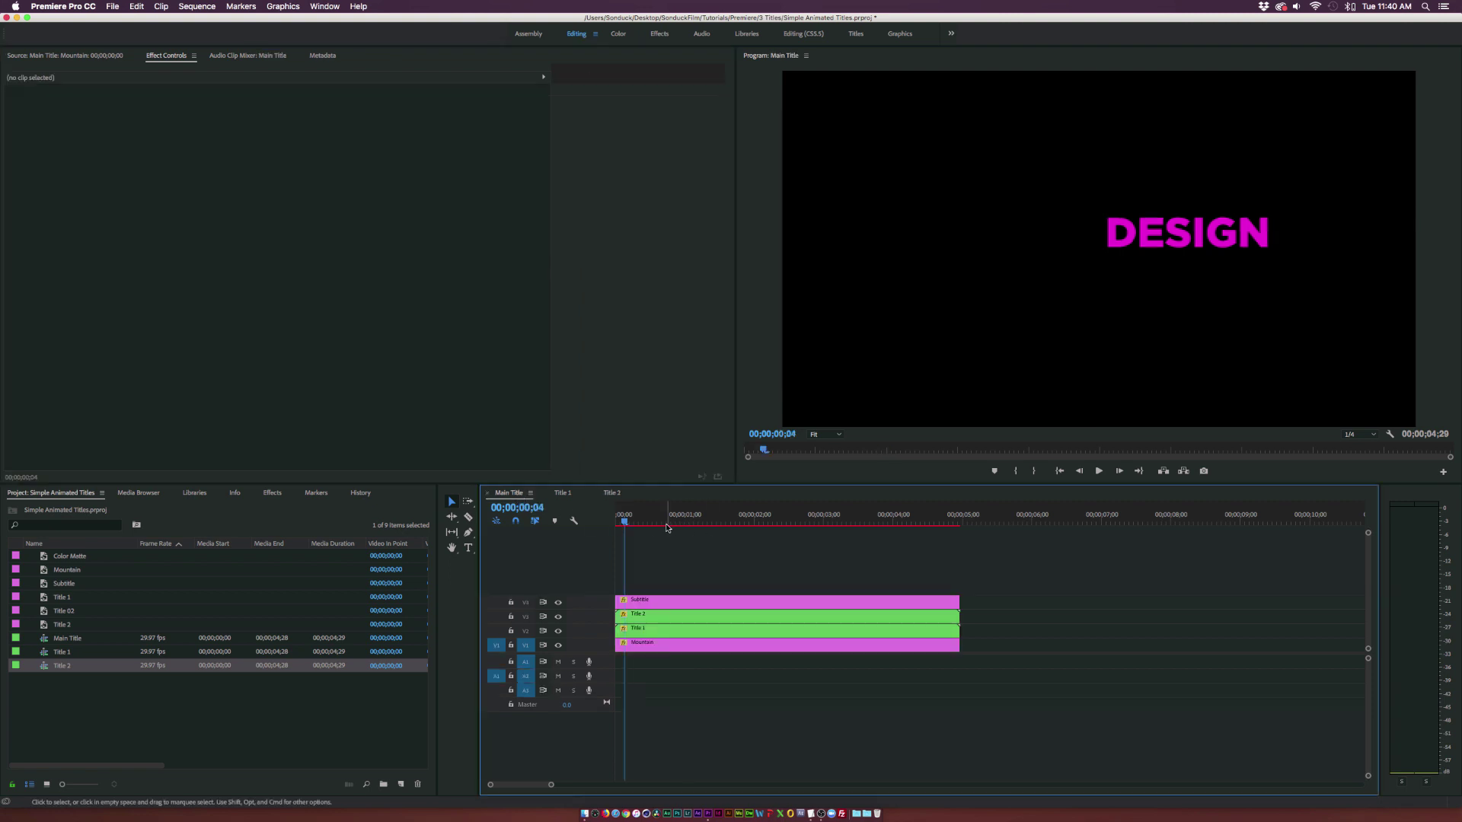
Create a 1920×1080 Color Matte and sample the magenta of the DESIGN text.
left_click_drag(649, 517, 703, 519)
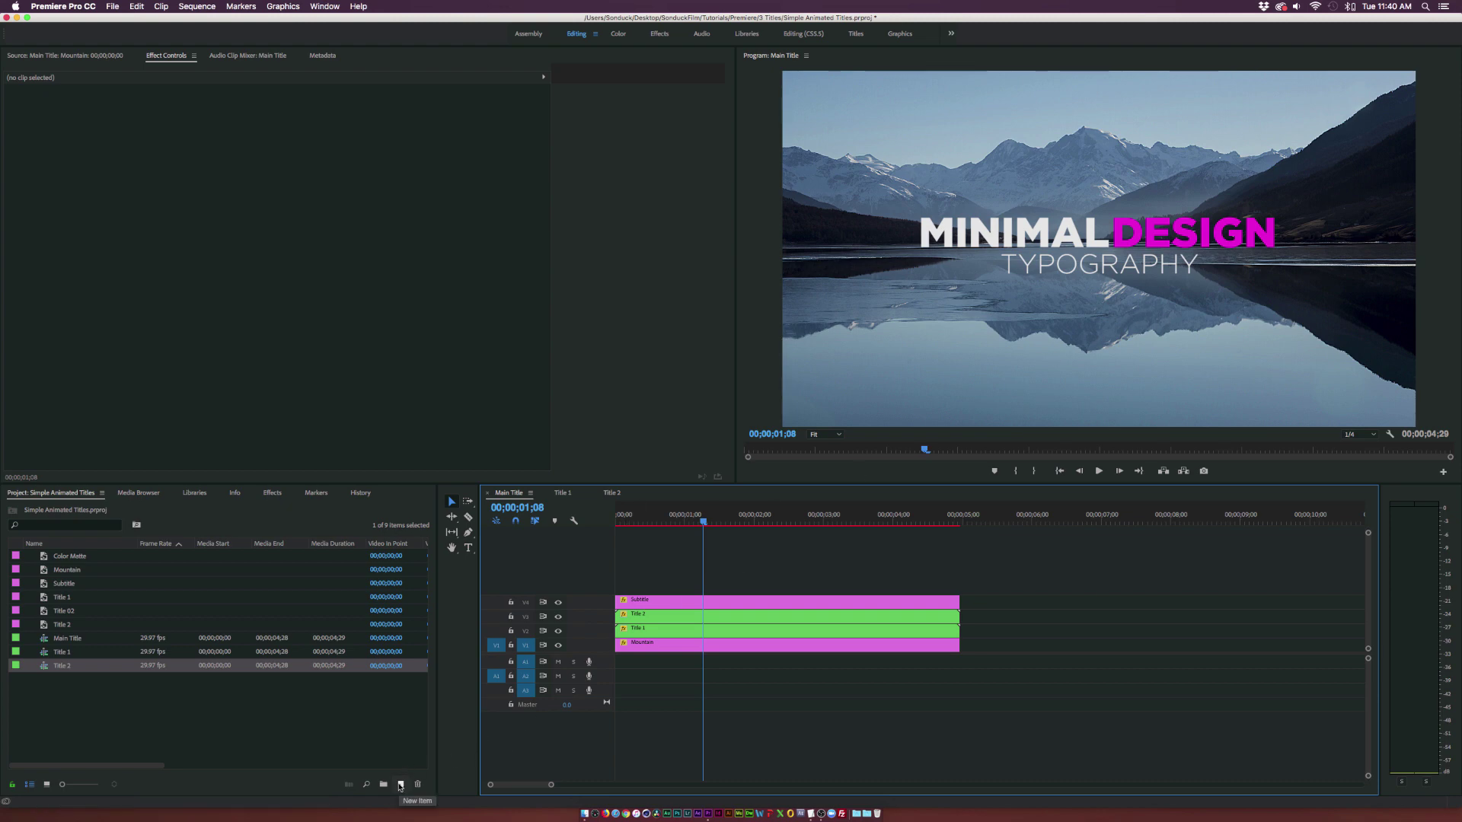
left_click(401, 785)
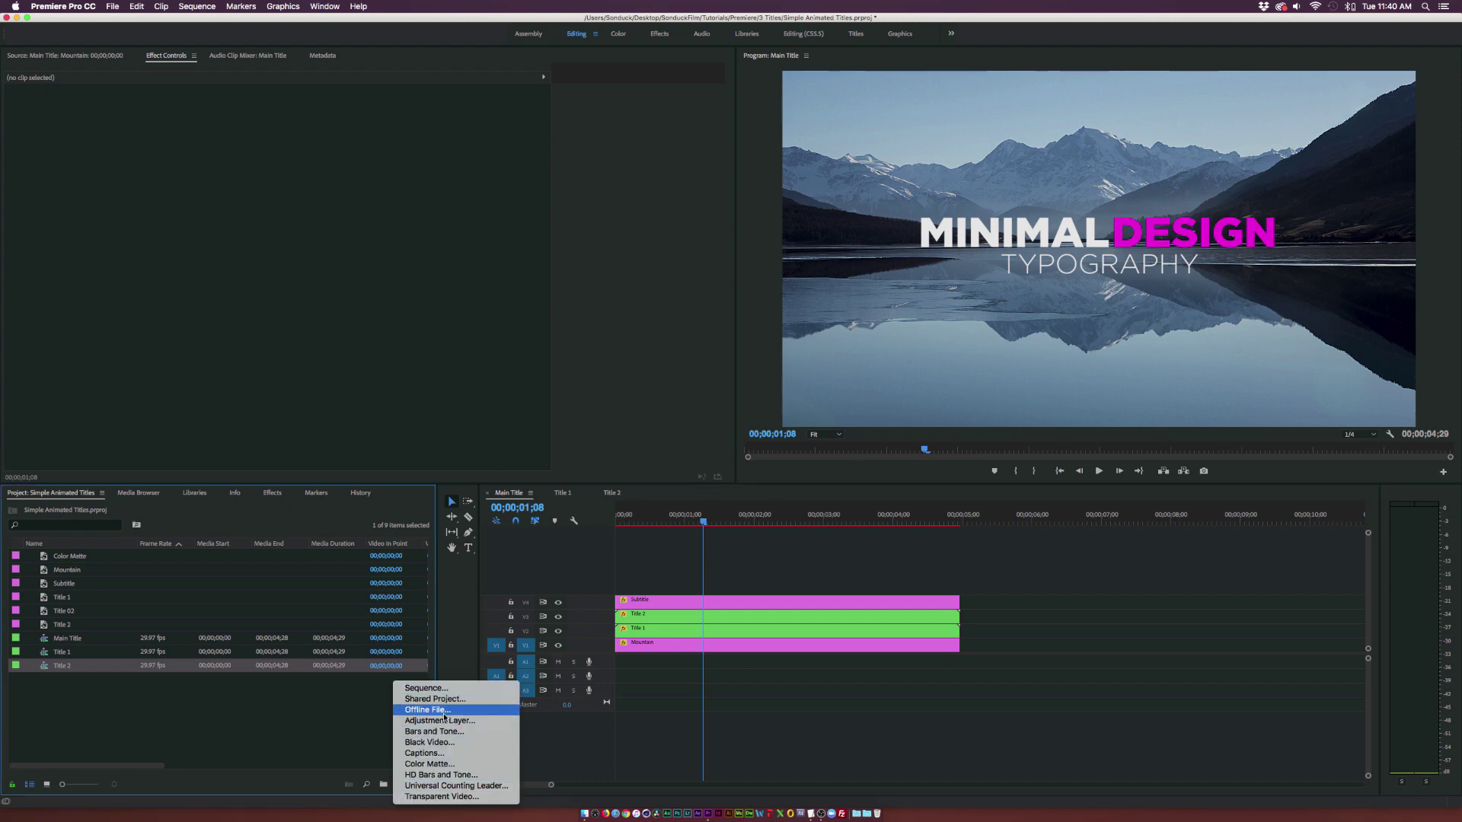
left_click(441, 766)
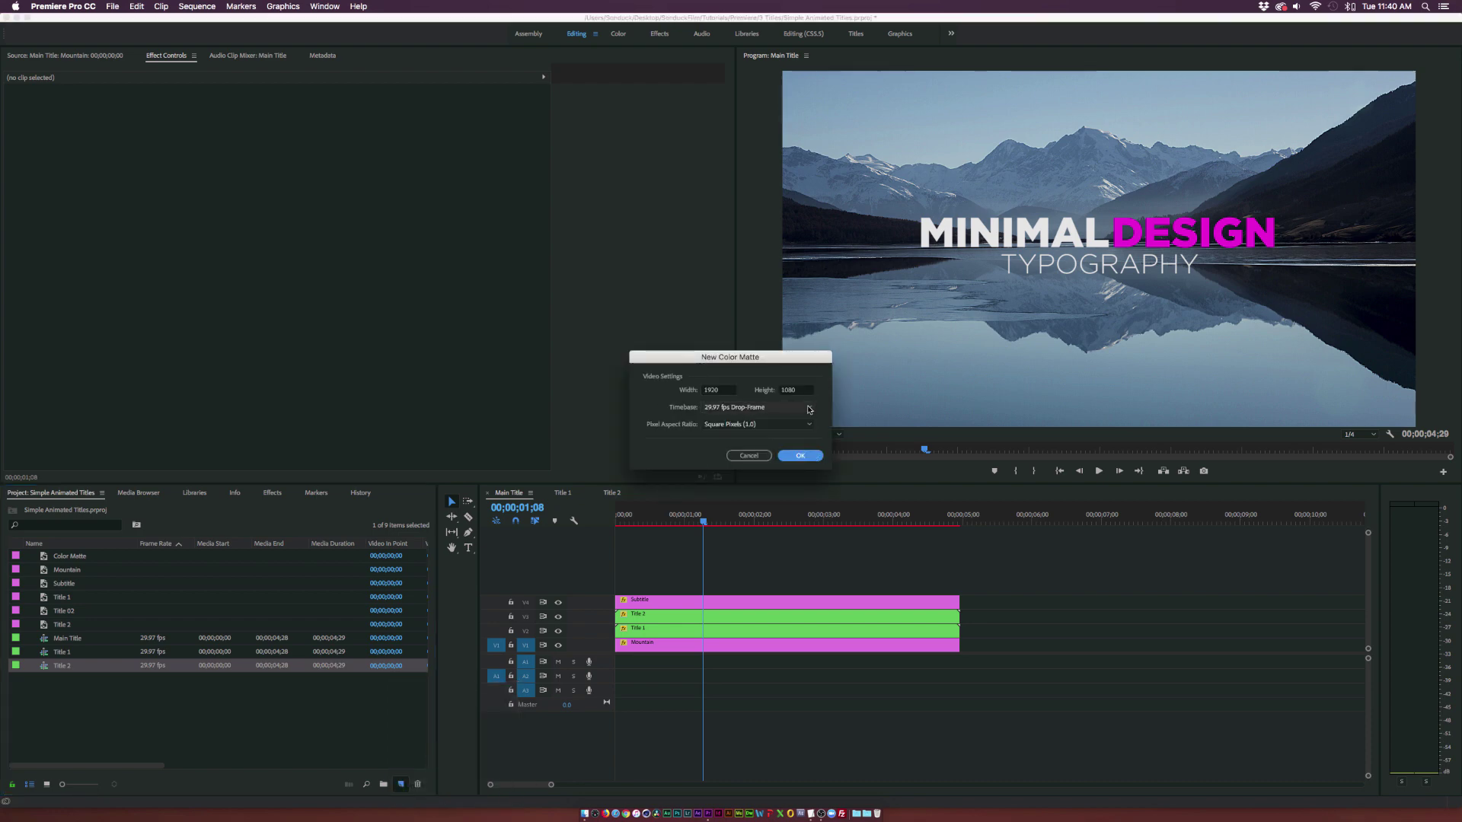
left_click(804, 456)
left_click(850, 345)
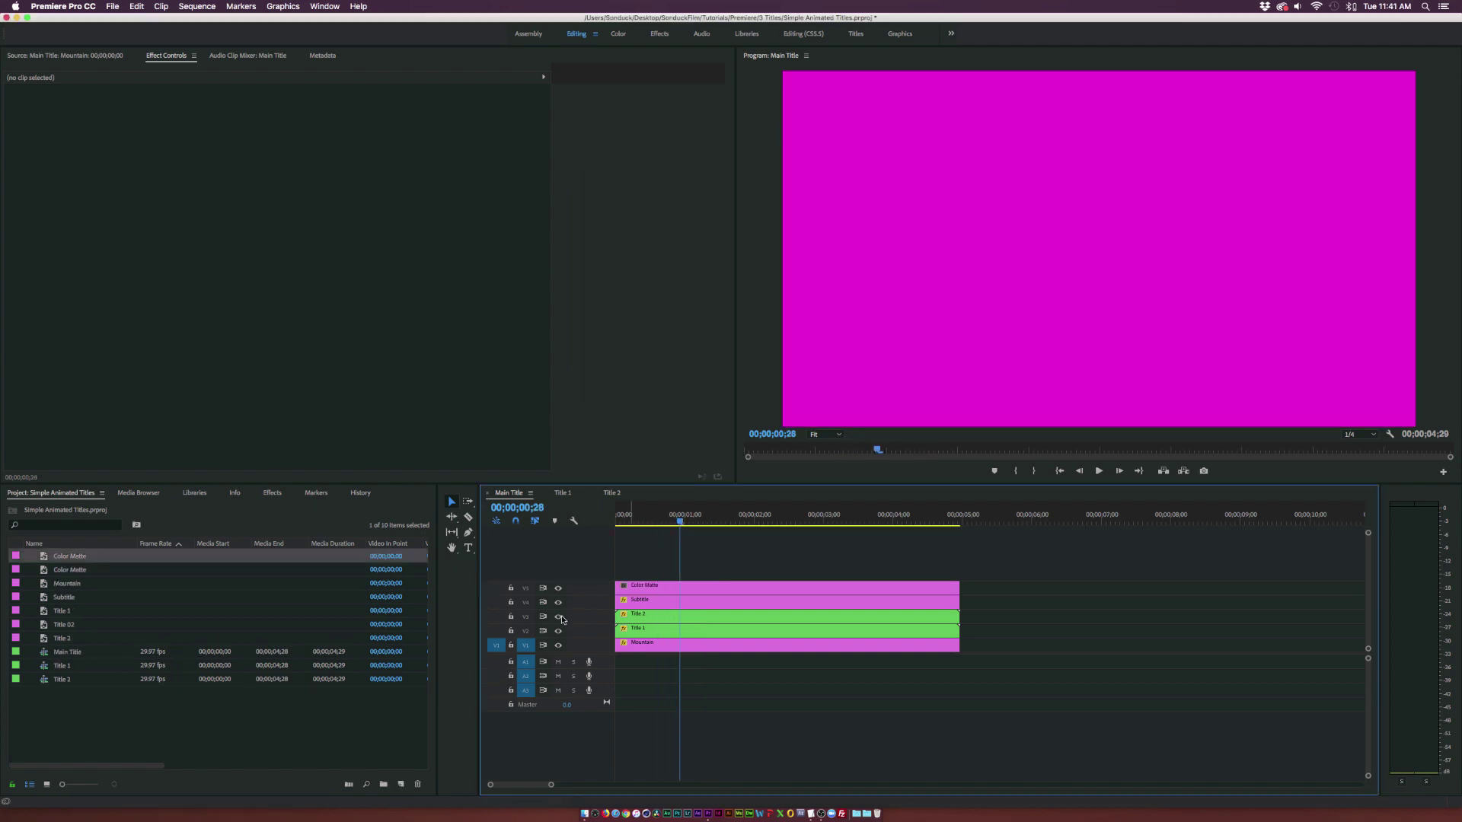
Confirm the magenta matte, unlink its scale, and squash its height to 8.
left_click(645, 586)
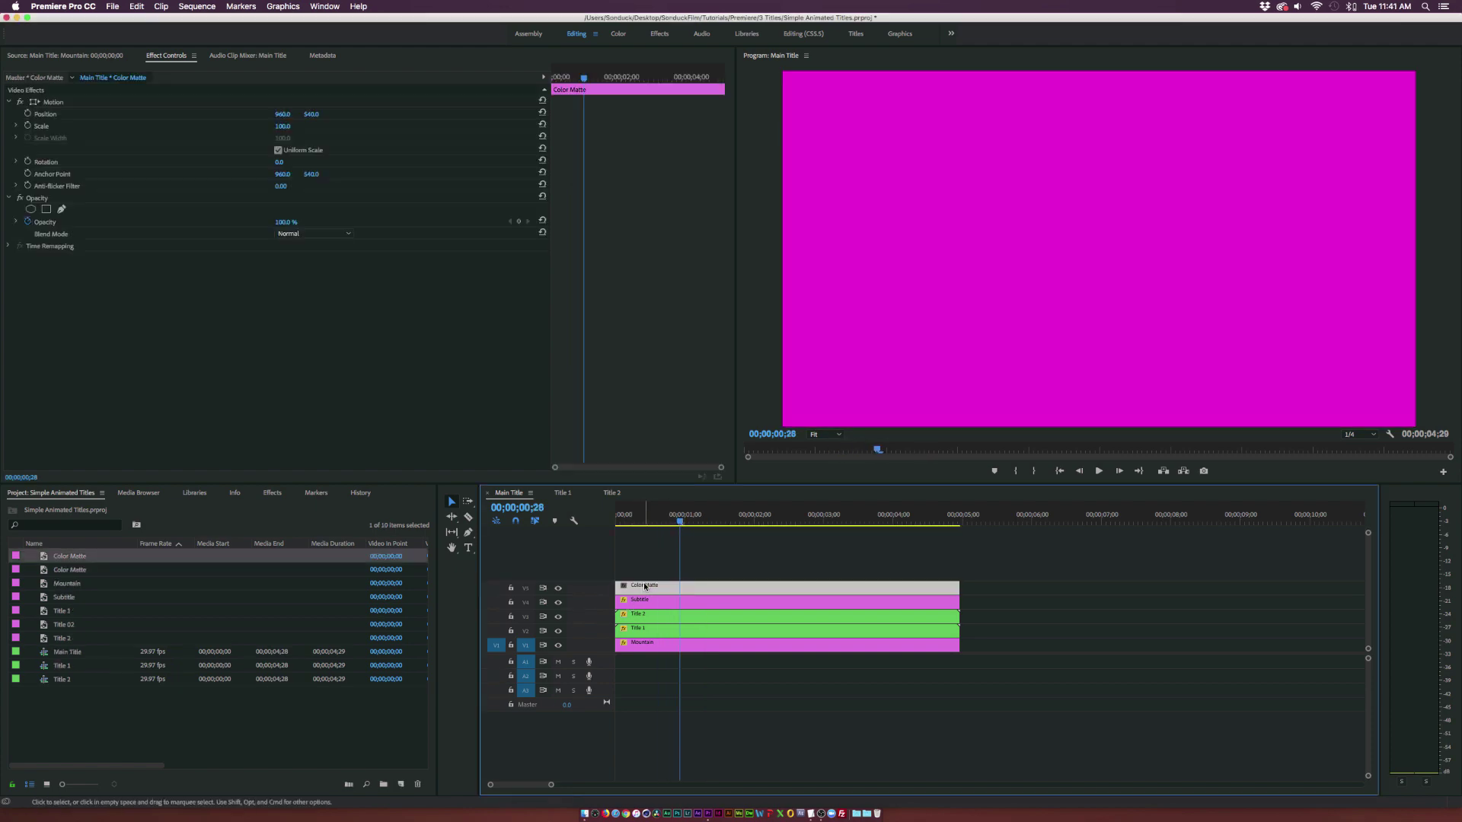
left_click(279, 151)
mouse_move(281, 126)
left_mouse_down()
mouse_move(236, 126)
mouse_move(270, 138)
left_mouse_up()
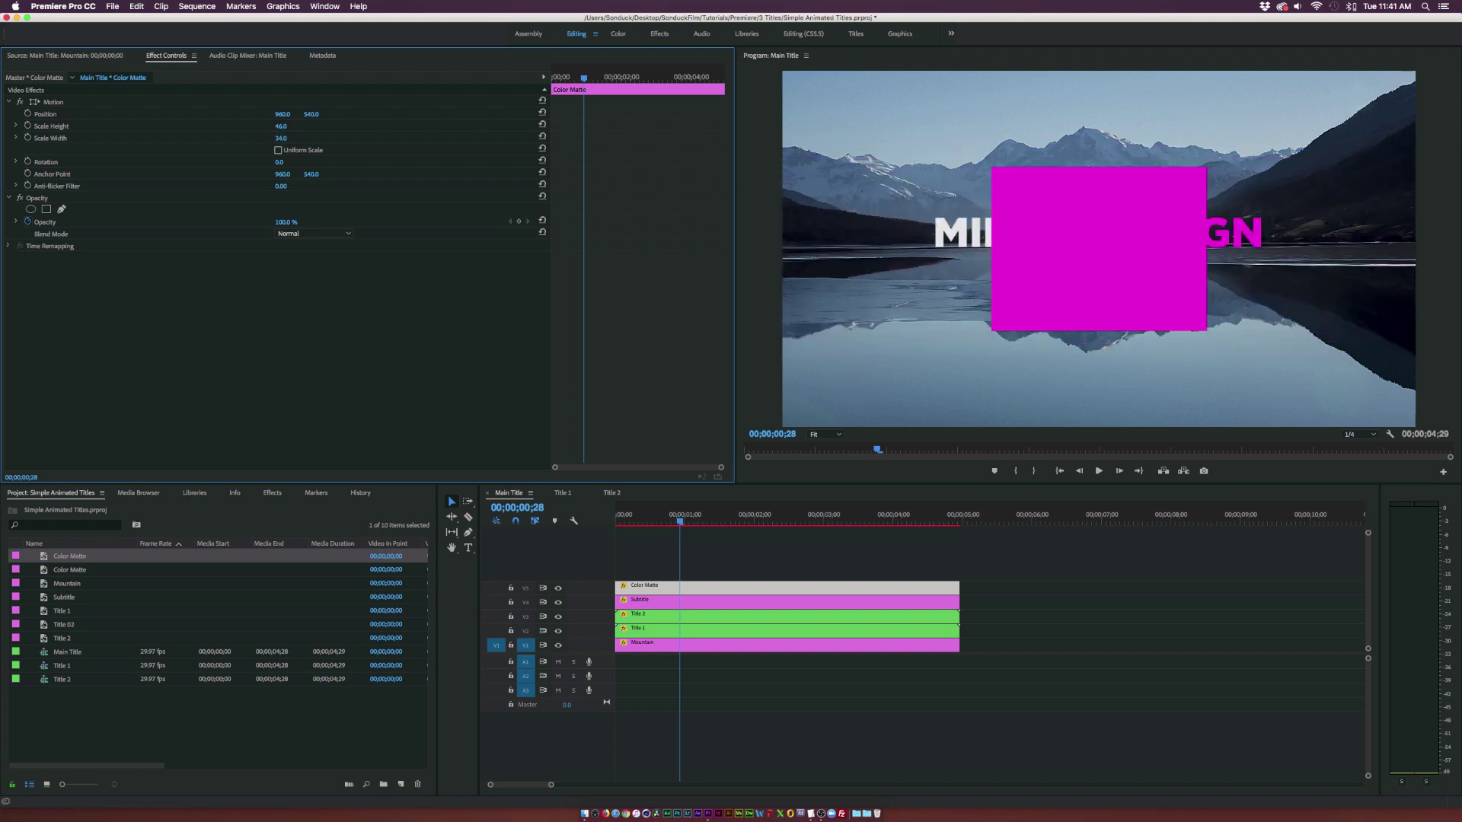
left_click(304, 130)
type("12")
key("Return")
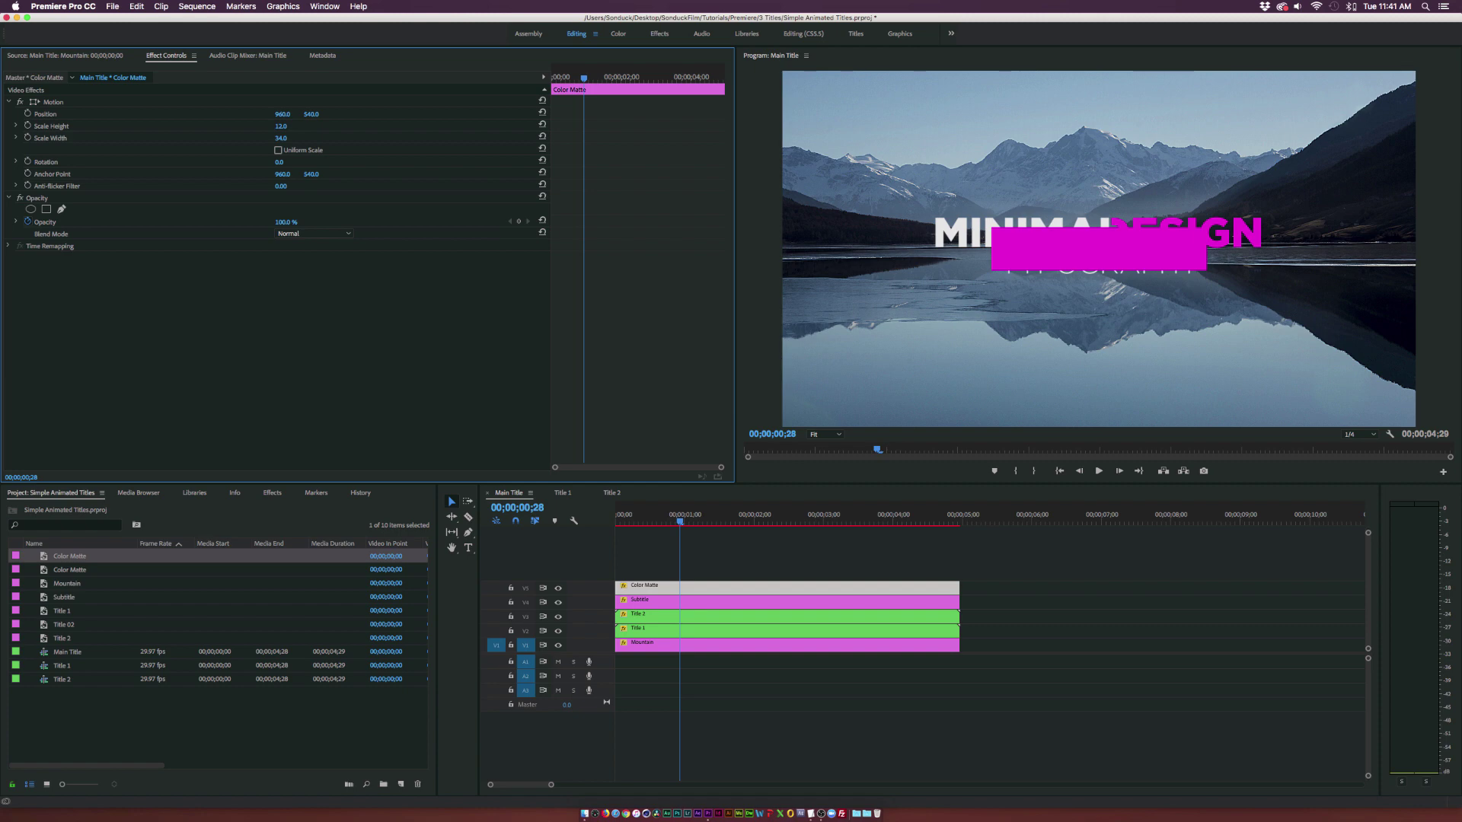
left_click(280, 127)
type("8")
key("Return")
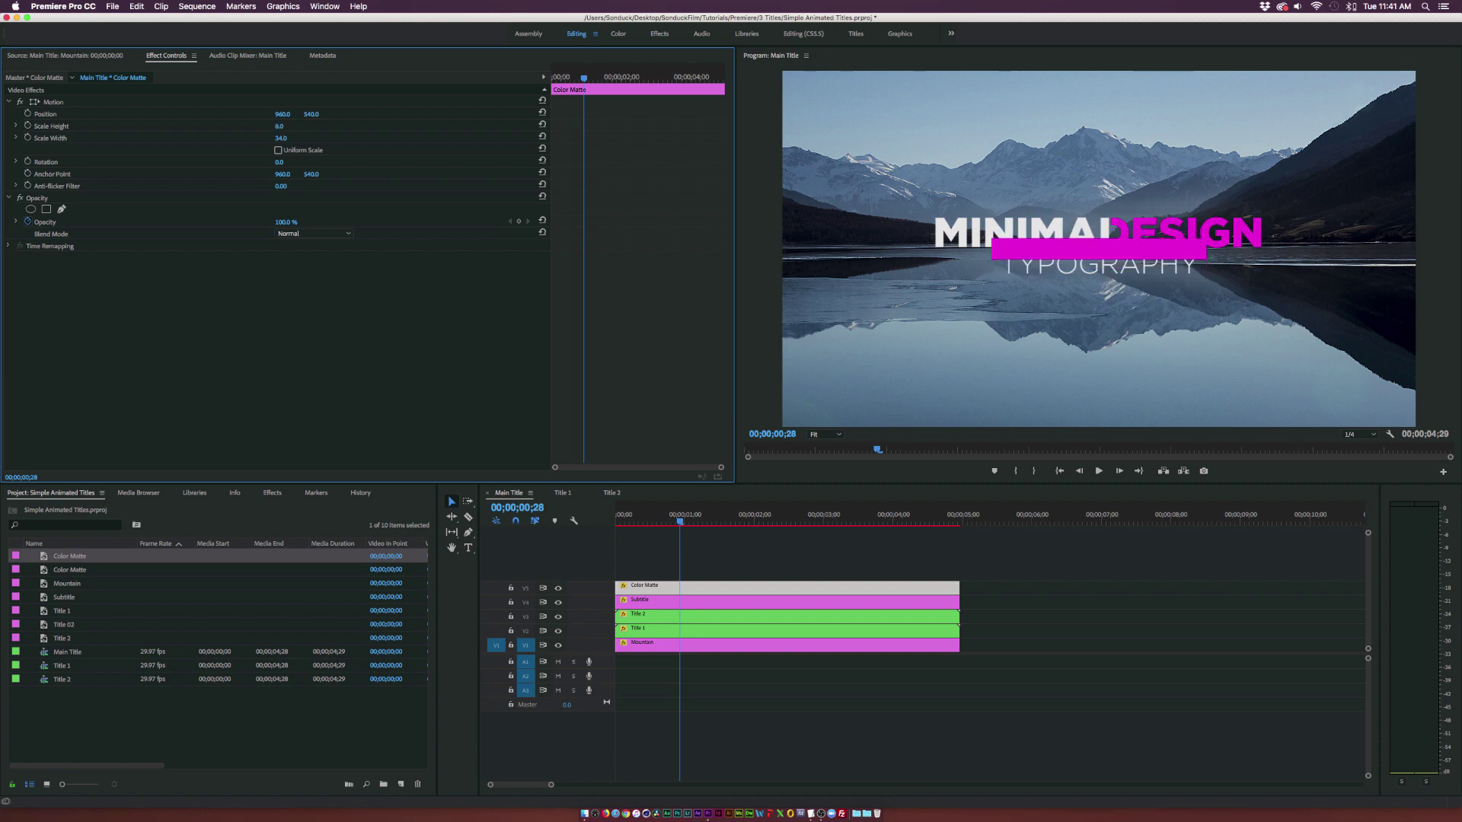
Move the bar down behind TYPOGRAPHY on a lower track and set its height scale to 7.
left_click_drag(310, 114, 350, 114)
mouse_move(627, 609)
left_mouse_down()
mouse_move(642, 575)
mouse_move(640, 587)
left_mouse_up()
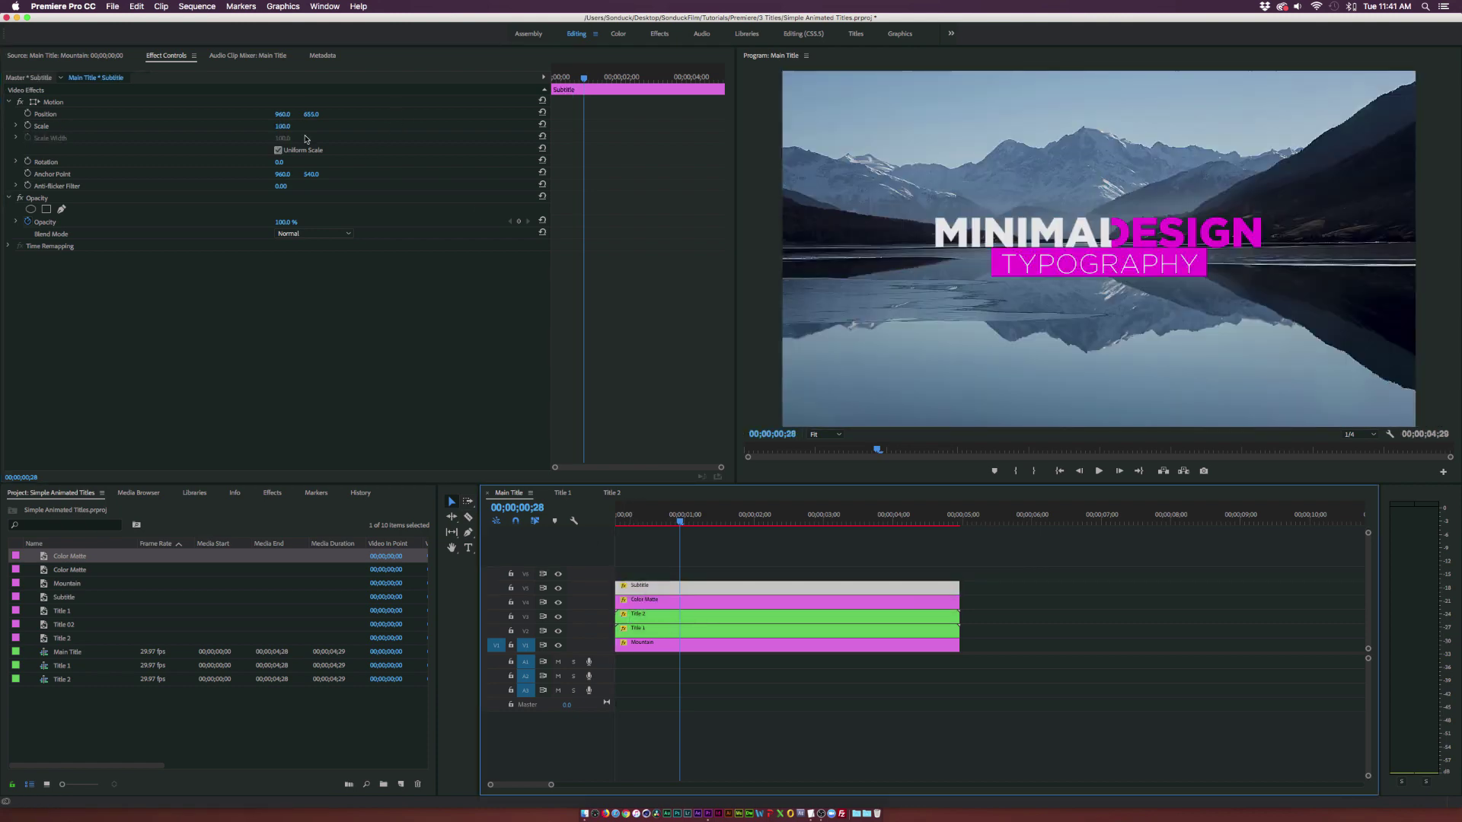
left_click(627, 602)
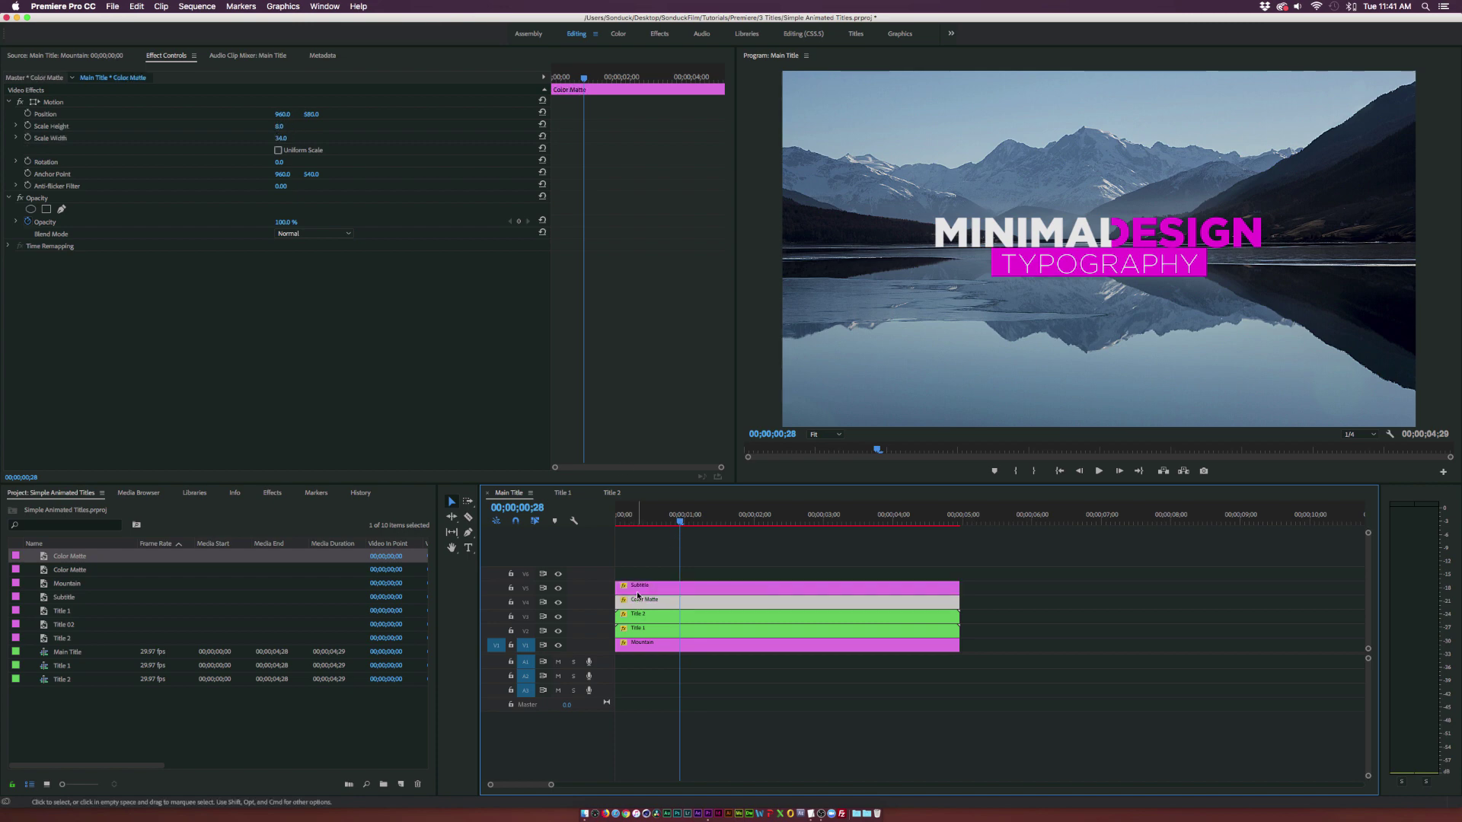
left_click(278, 127)
type("7")
key("Return")
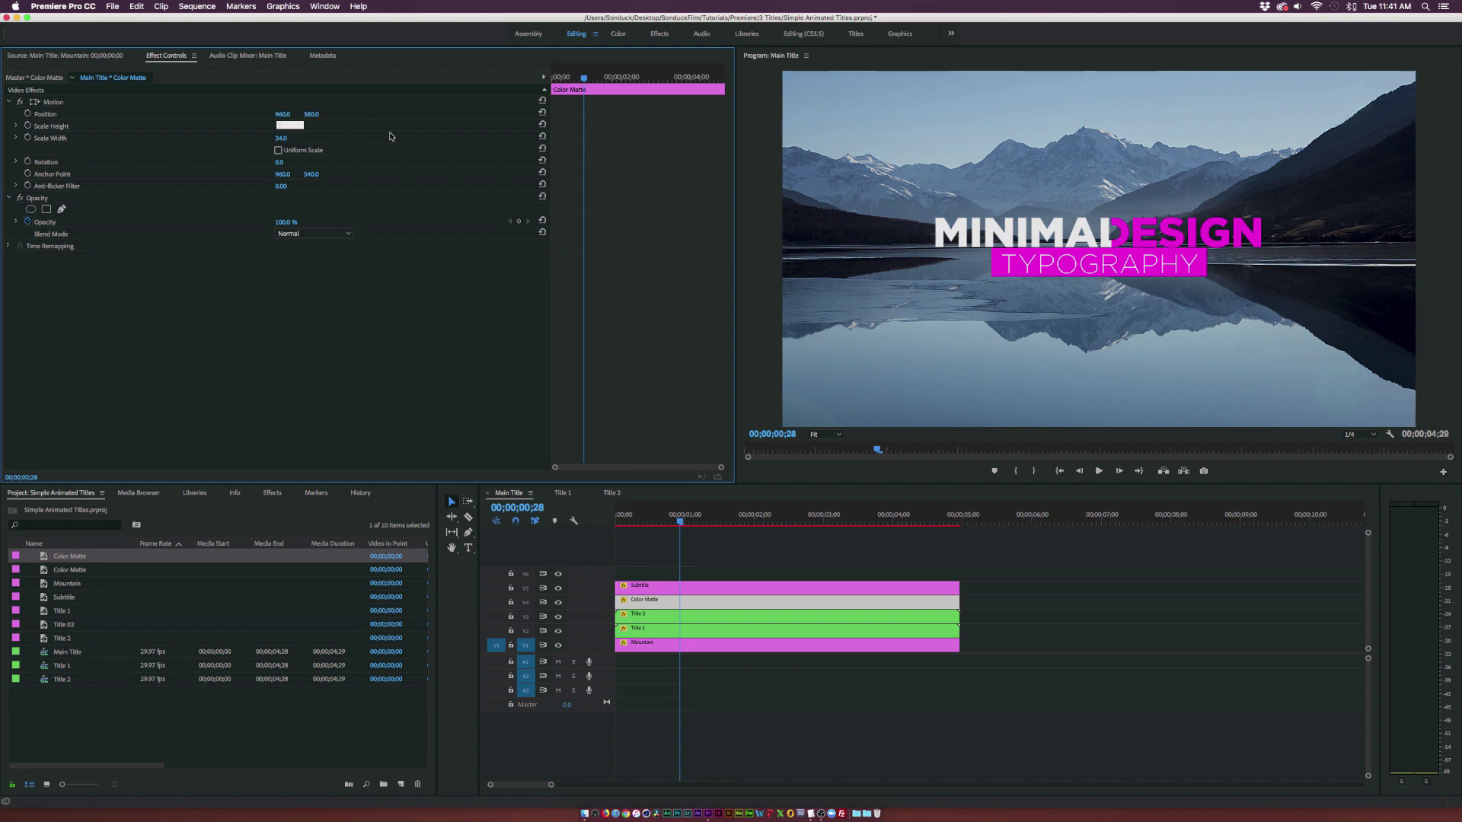
left_click(747, 521)
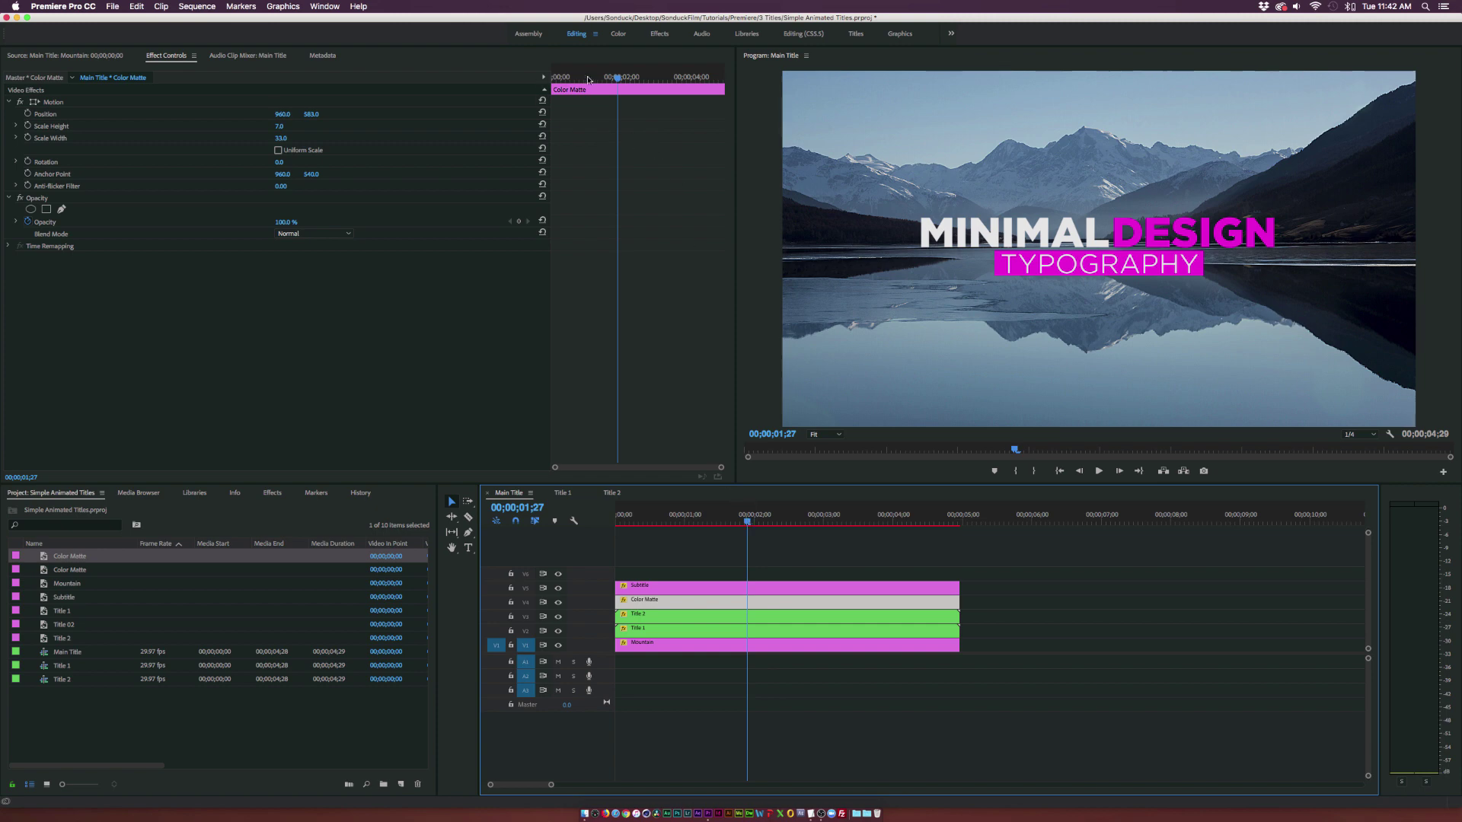
Keyframe Position and Scale Width so the bar starts as a width-4 sliver at the far right.
mouse_move(587, 79)
left_mouse_down()
mouse_move(553, 80)
mouse_move(583, 87)
left_mouse_up()
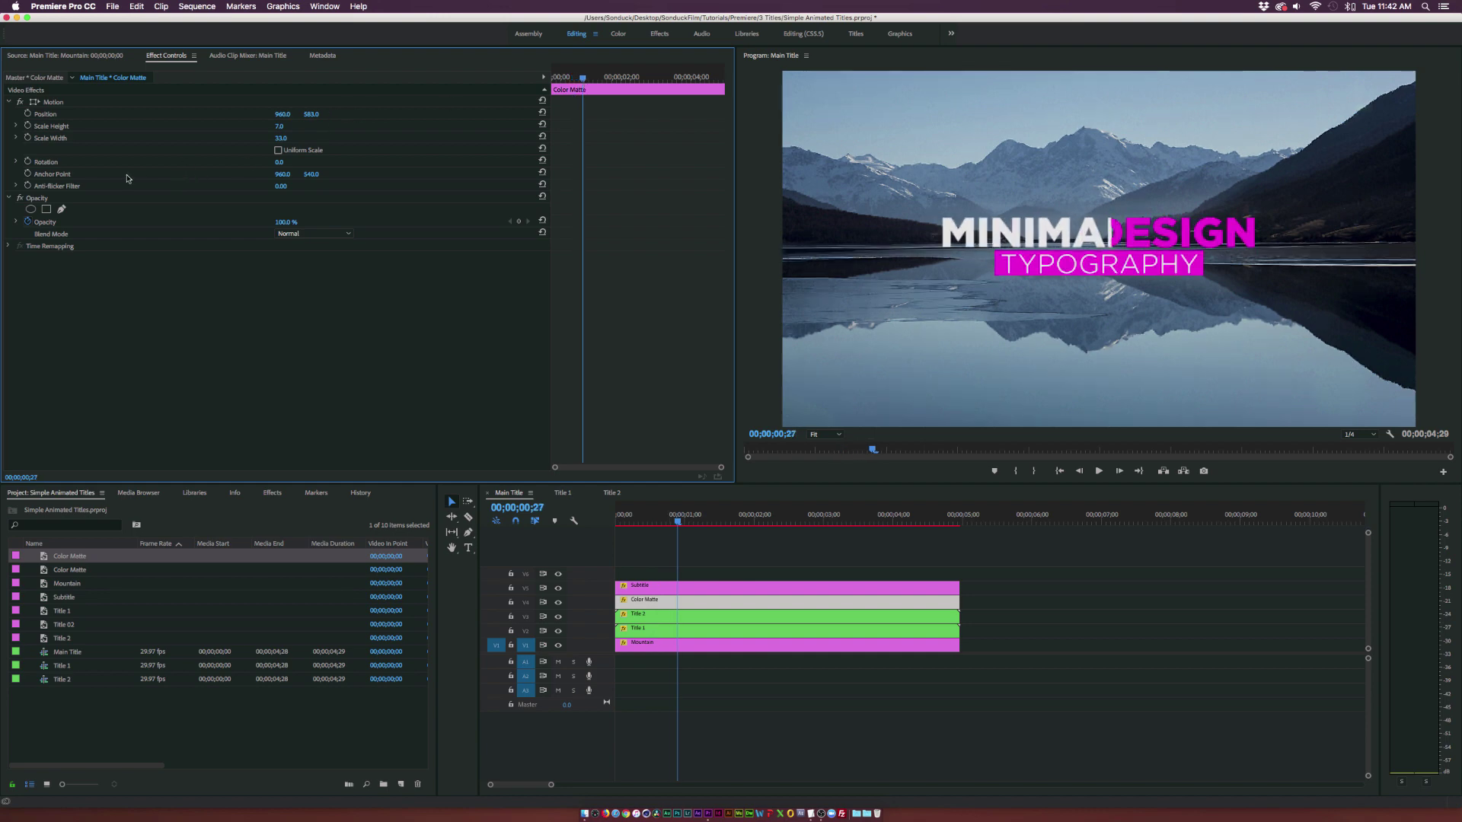
left_click(28, 137)
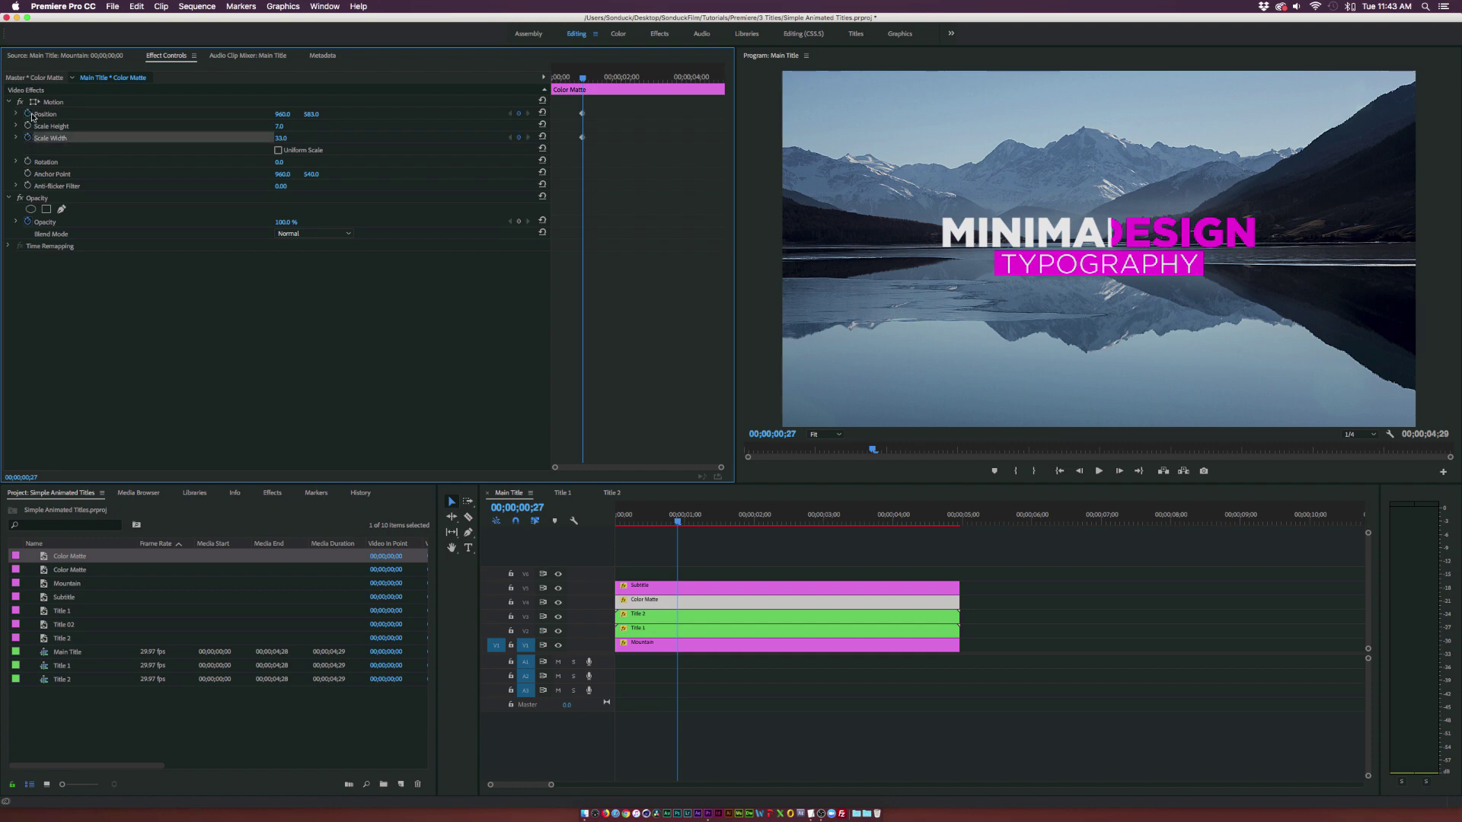
left_click(28, 113)
mouse_move(624, 114)
left_mouse_down()
mouse_move(575, 148)
mouse_move(592, 115)
mouse_move(635, 120)
left_mouse_up()
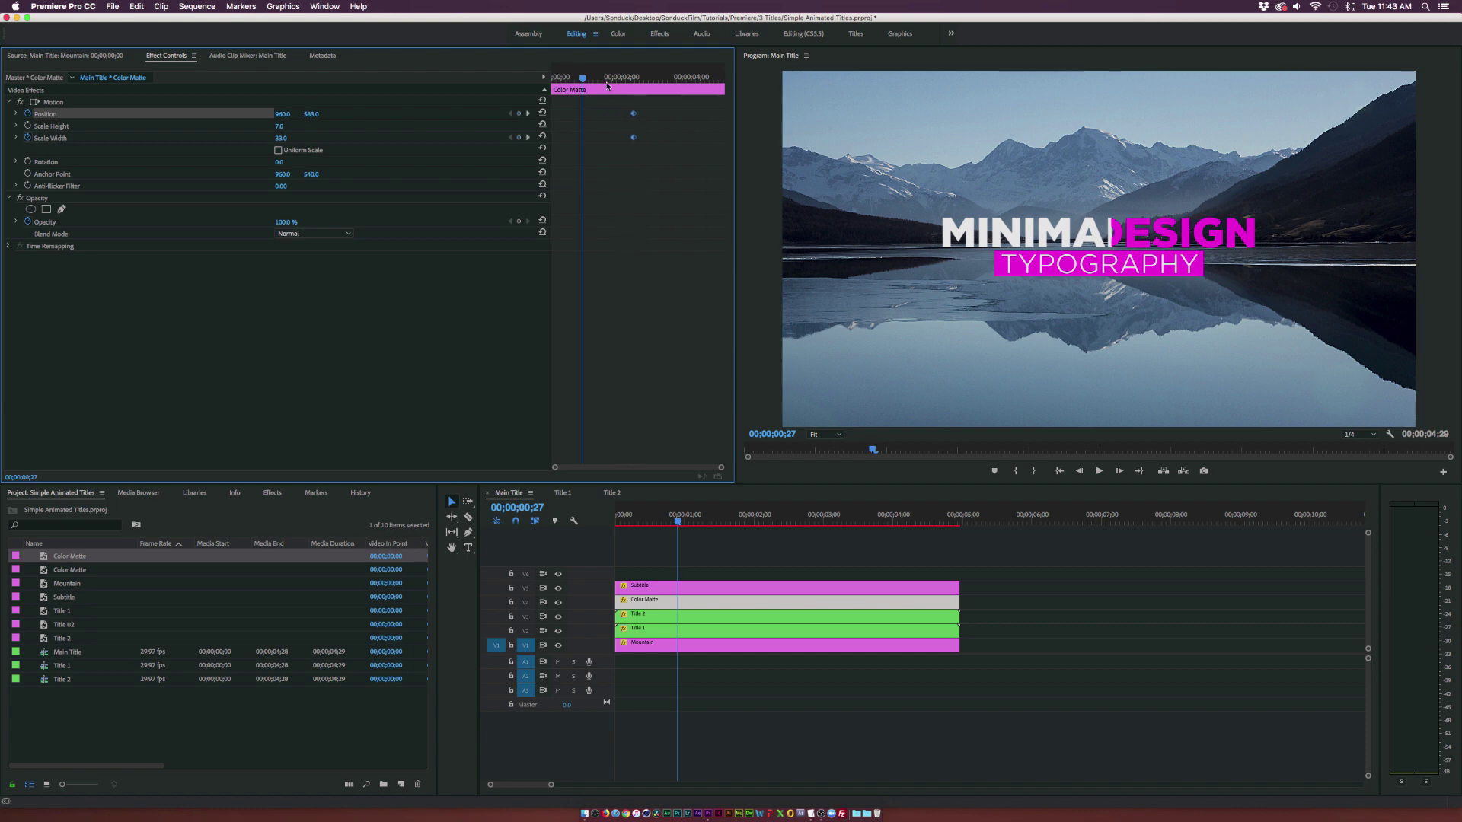
left_click(273, 211)
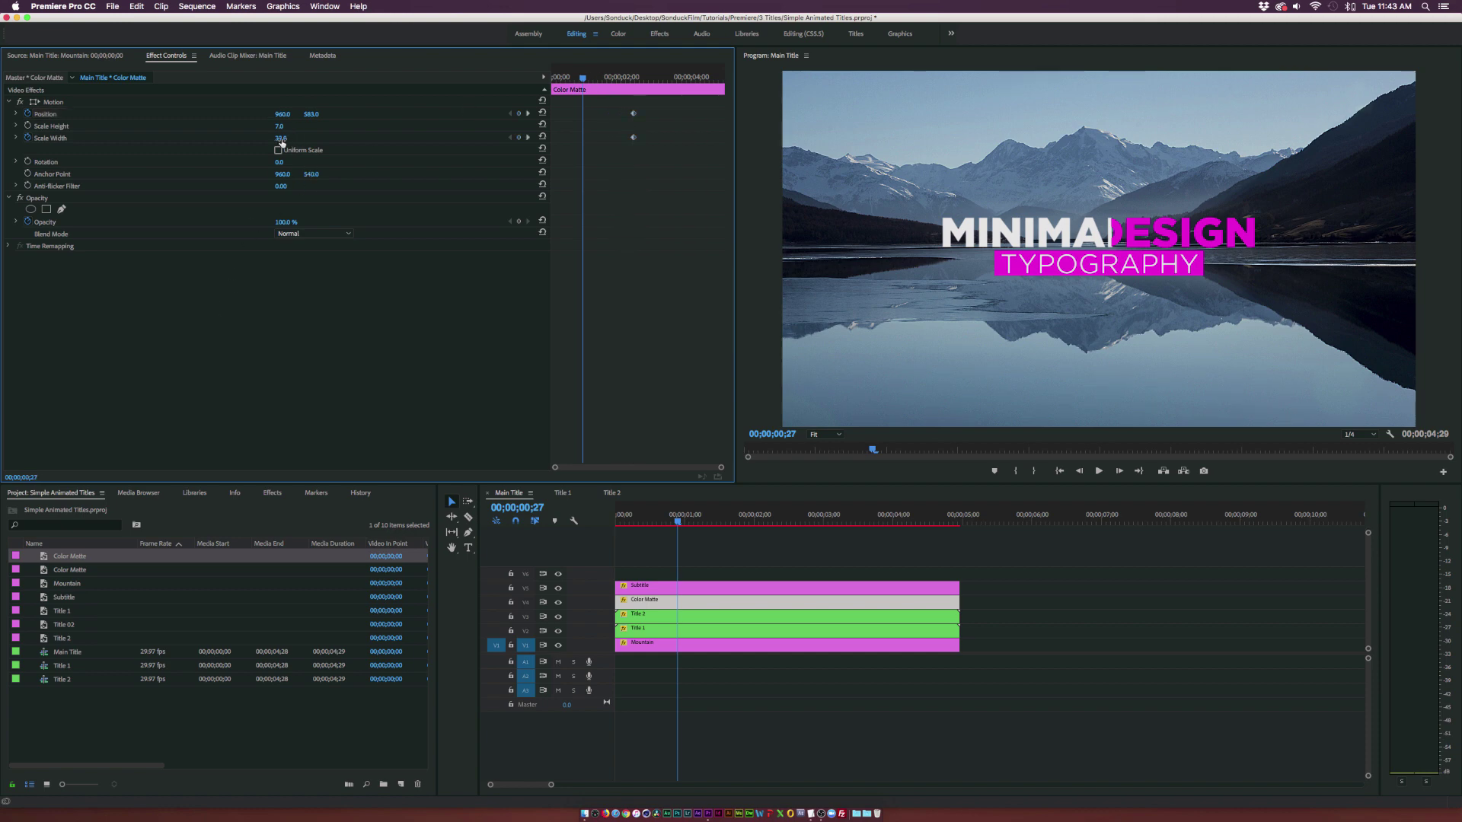
left_click_drag(281, 142, 255, 142)
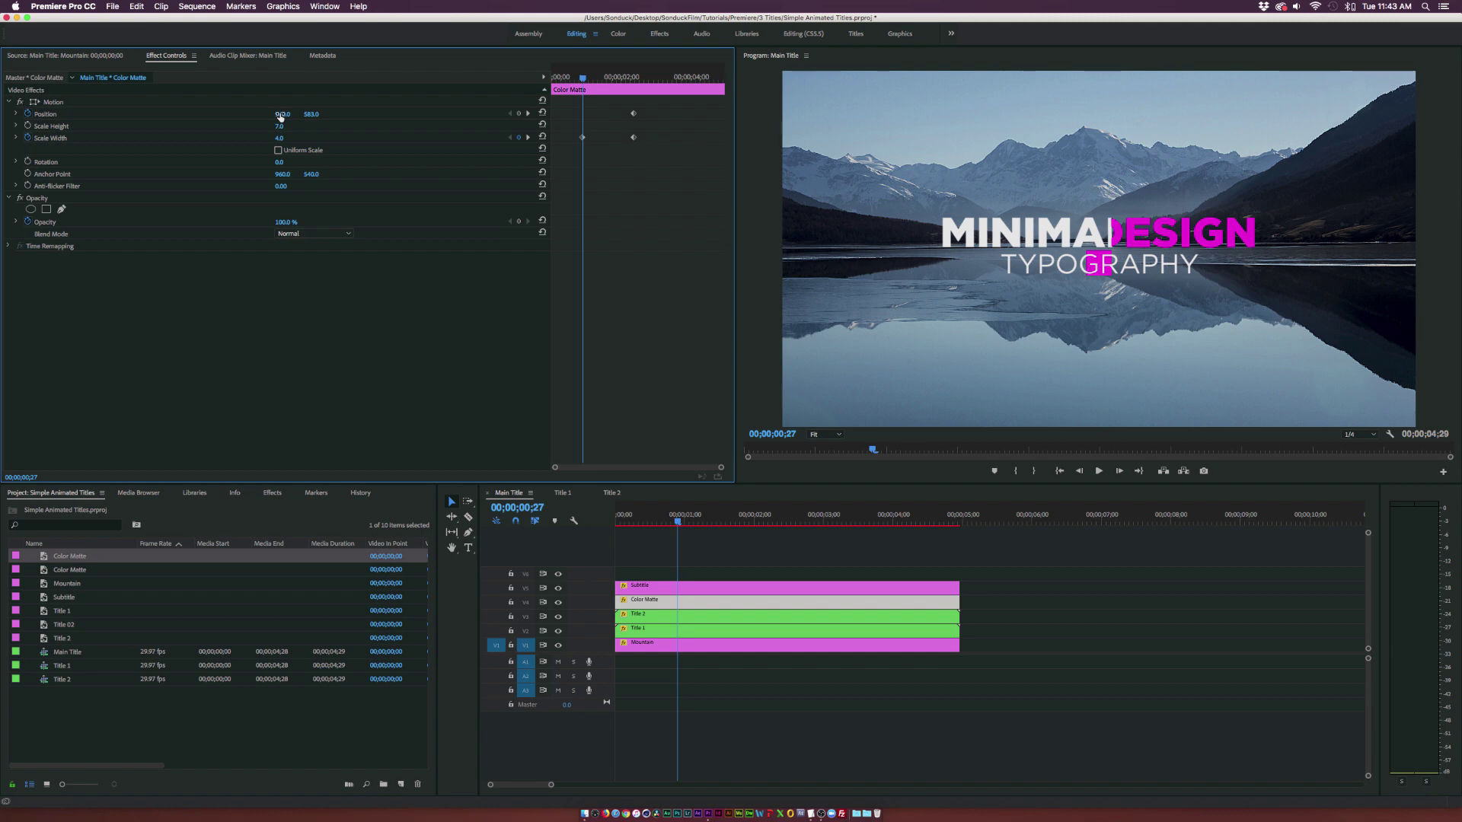
left_click_drag(284, 114, 405, 114)
Retime the Scale Width and Position keyframes, previewing the growing bar between adjustments.
left_click_drag(677, 519, 596, 525)
key("space")
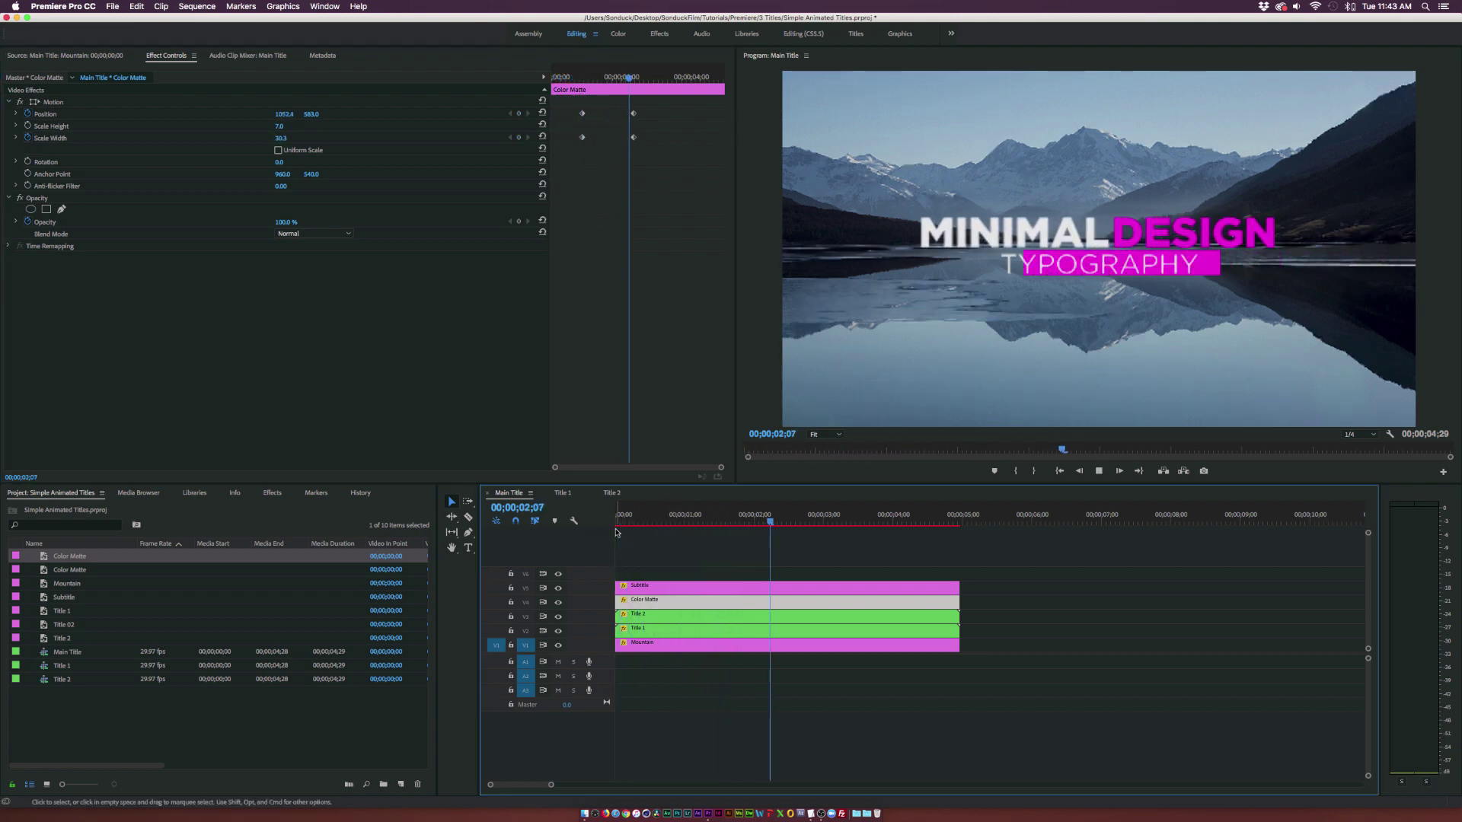
key("space")
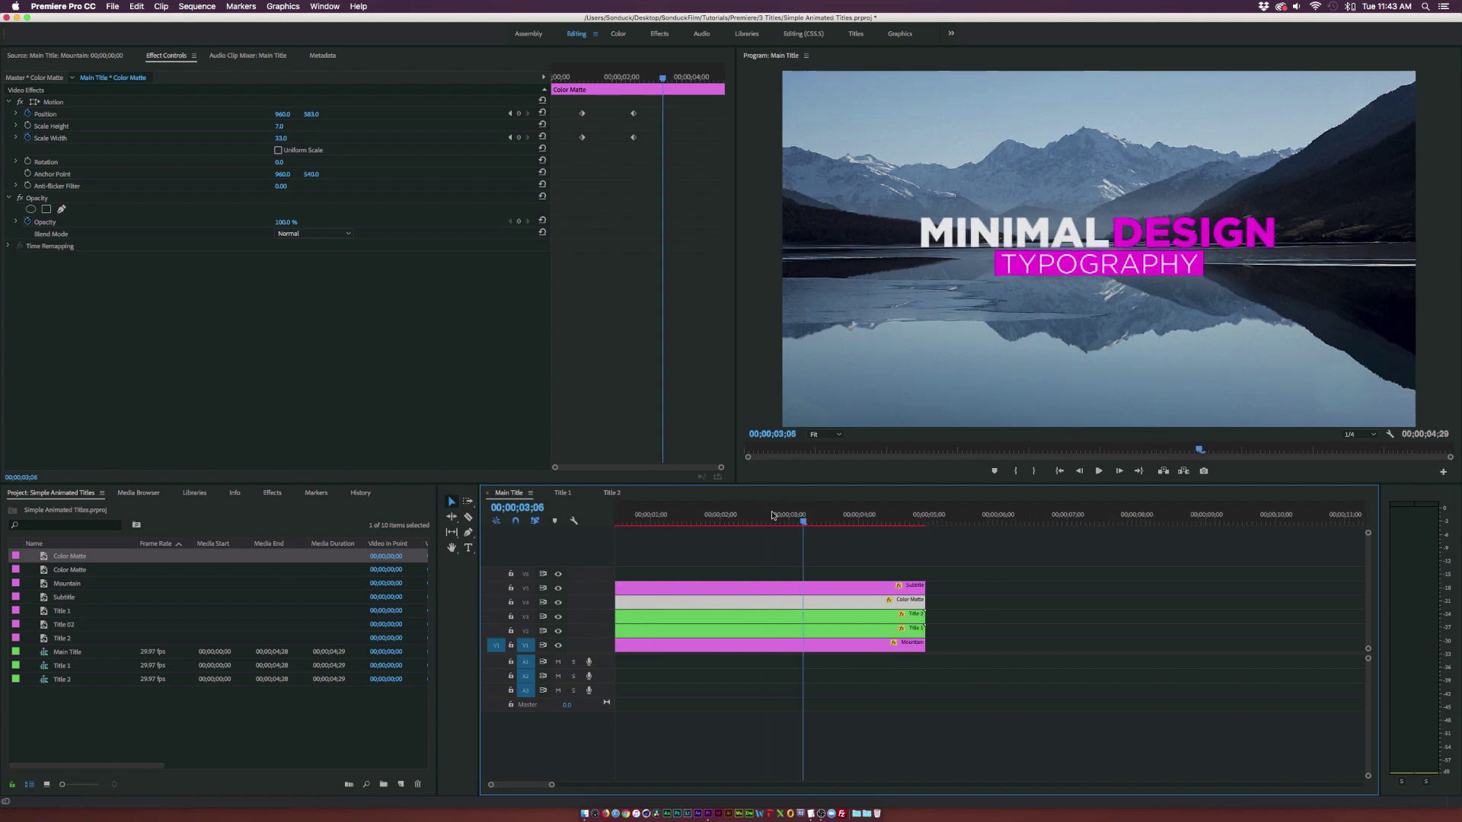
left_click_drag(571, 156, 614, 137)
left_click(579, 77)
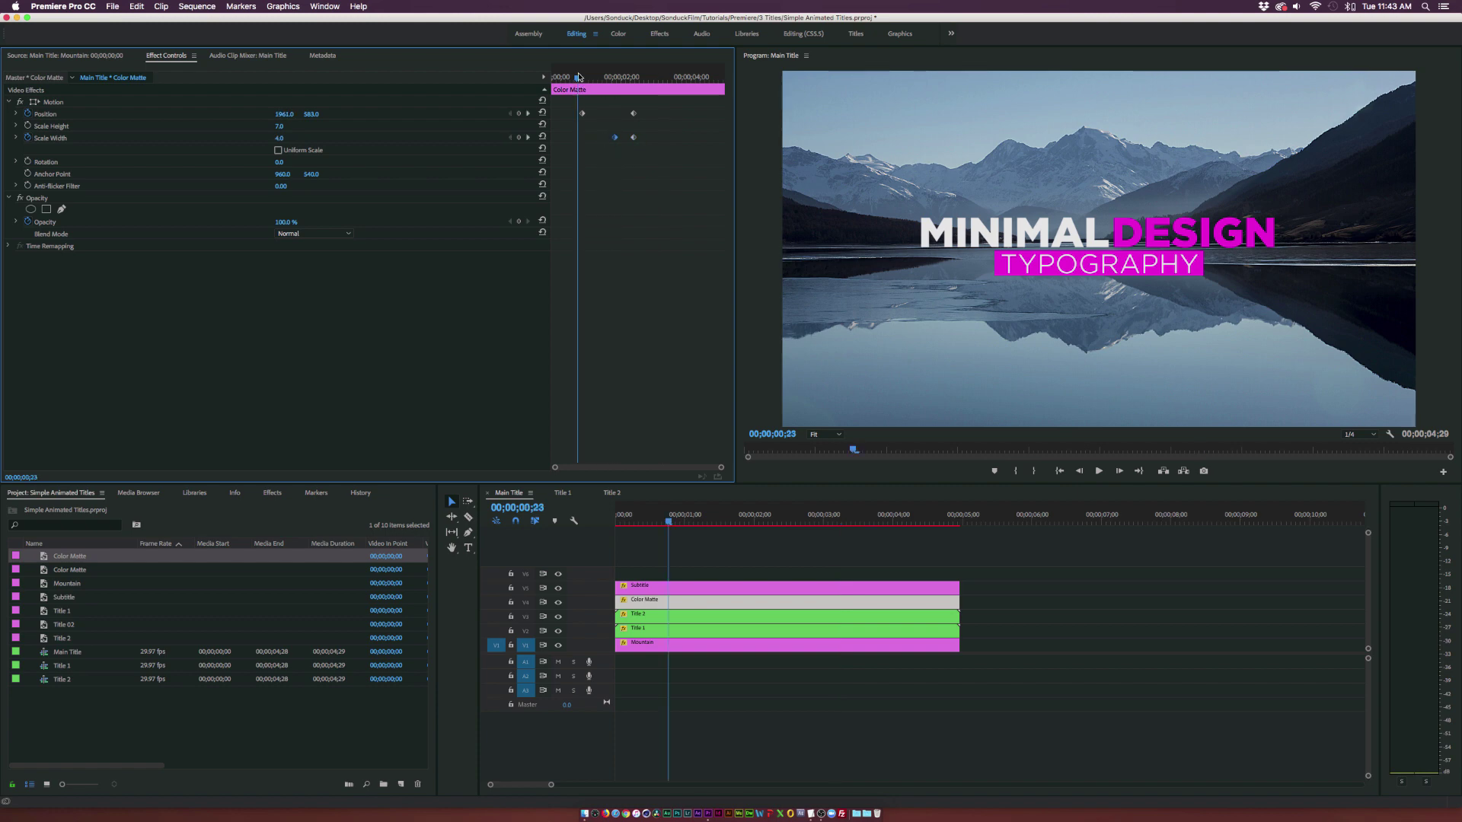
key("space")
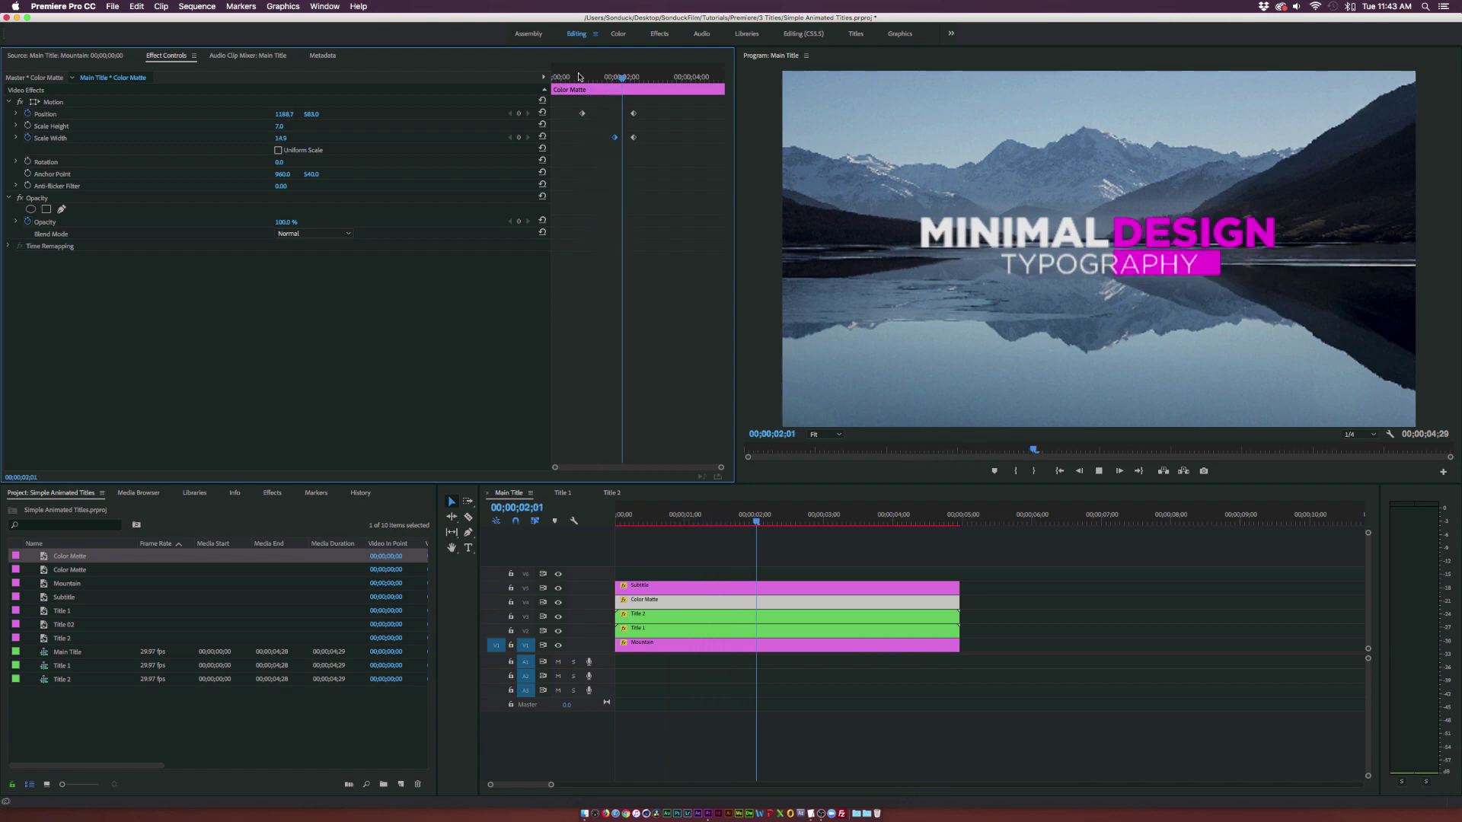
key("space")
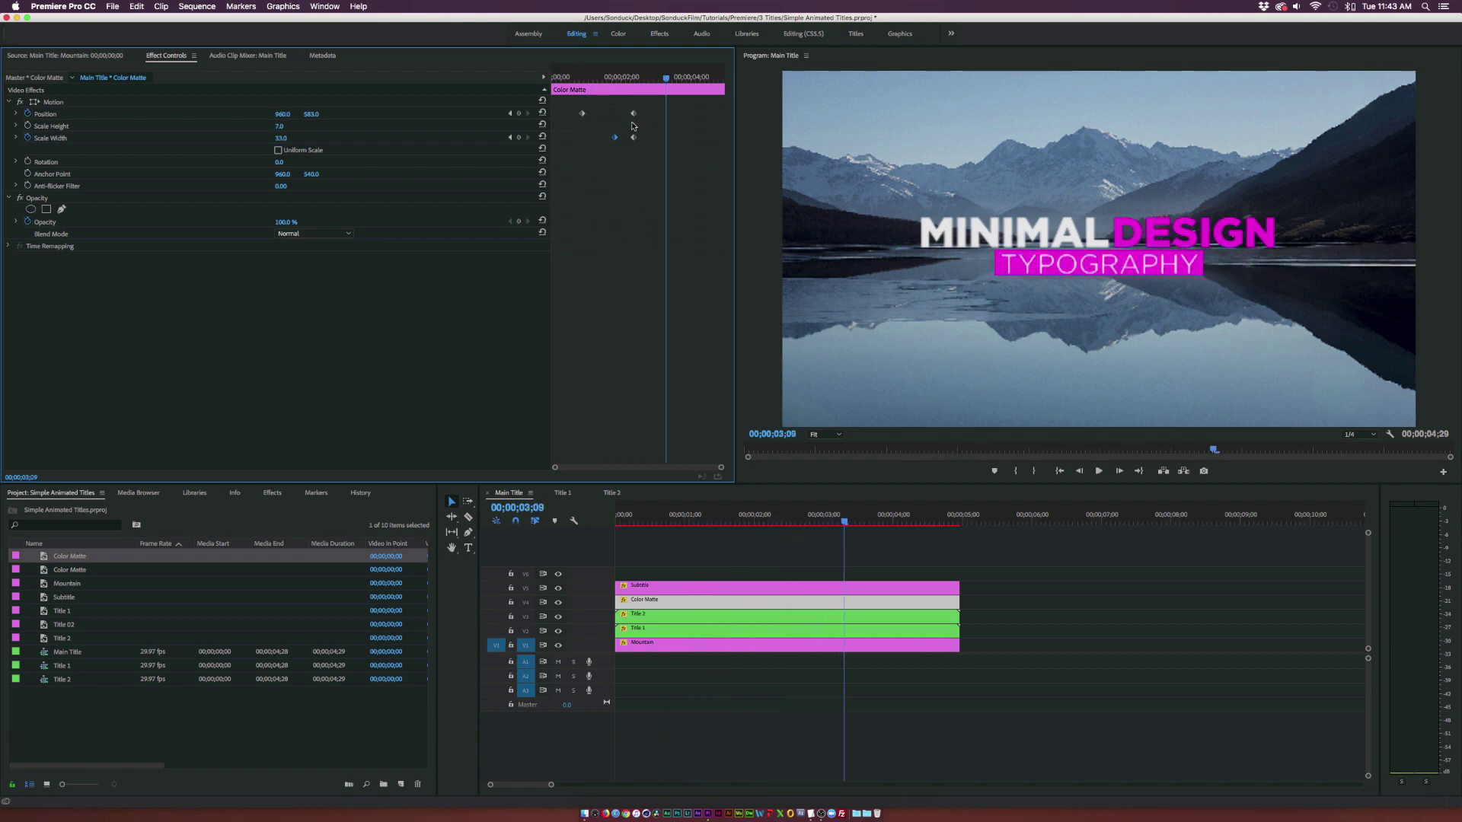
left_click_drag(581, 113, 598, 113)
left_click(584, 77)
key("space")
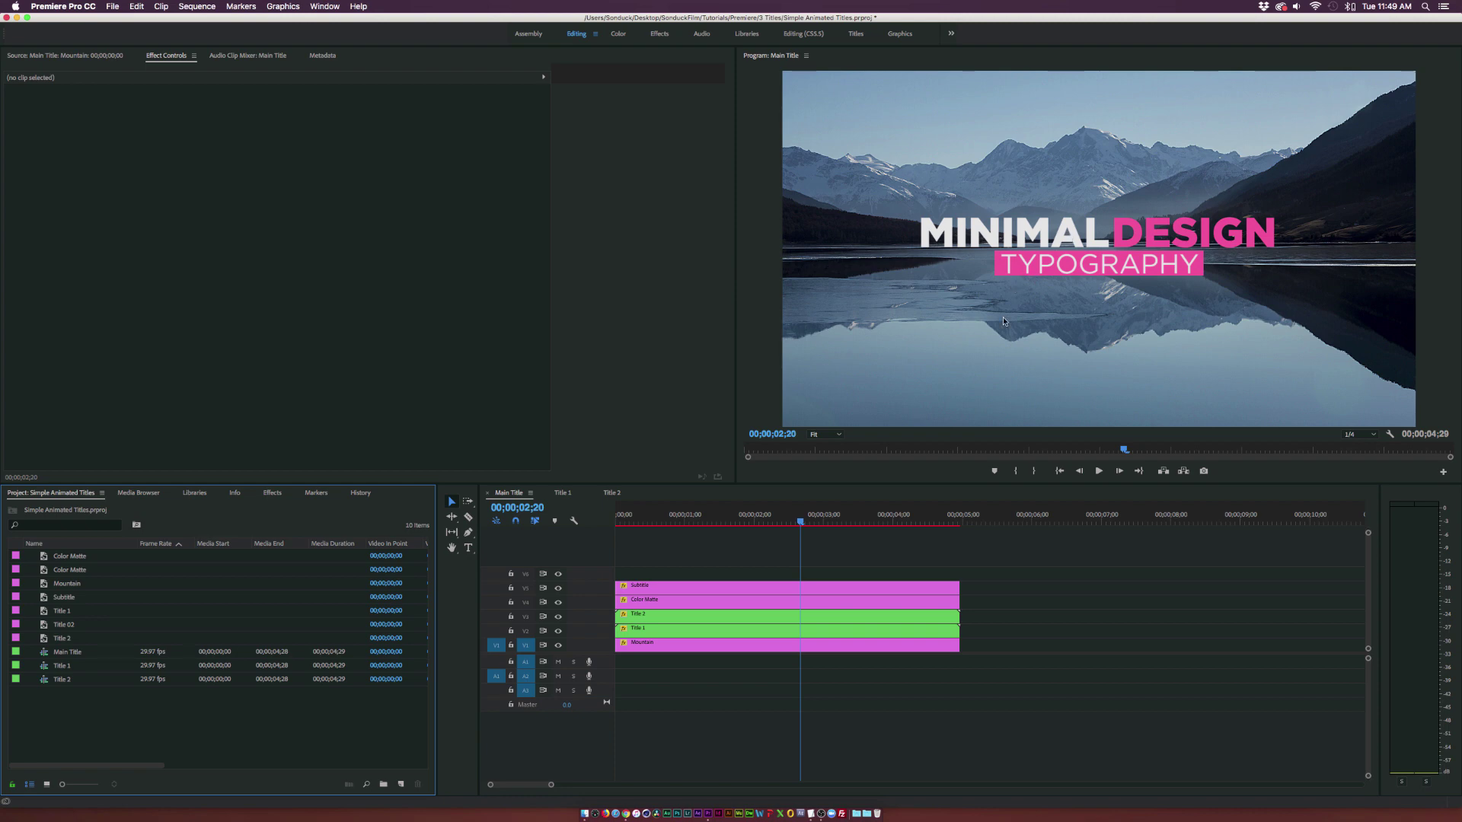
Apply Bezier temporal interpolation to the Color Matte's Scale Width keyframes.
left_click(685, 601)
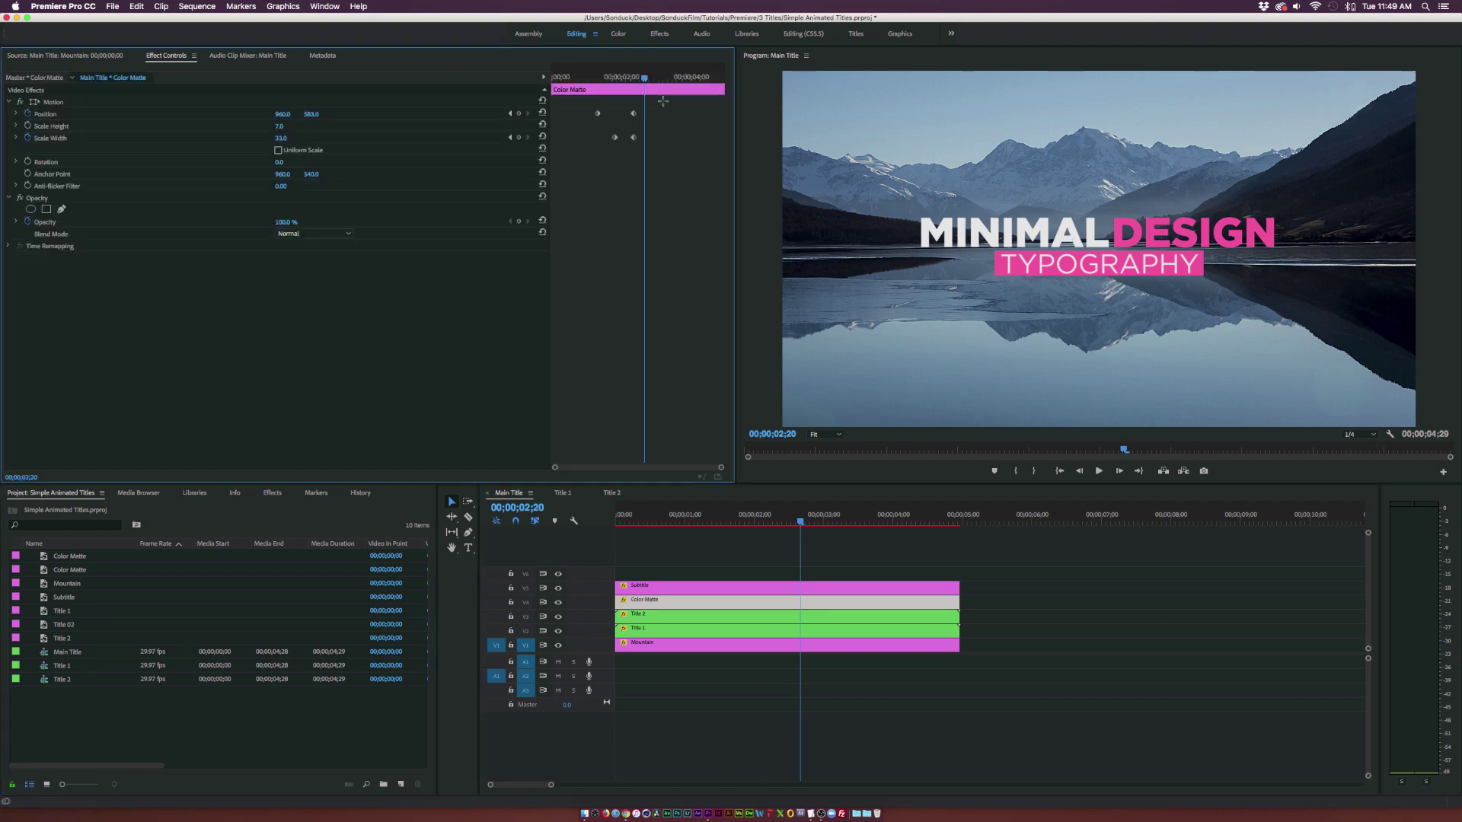
right_click(634, 139)
mouse_move(723, 235)
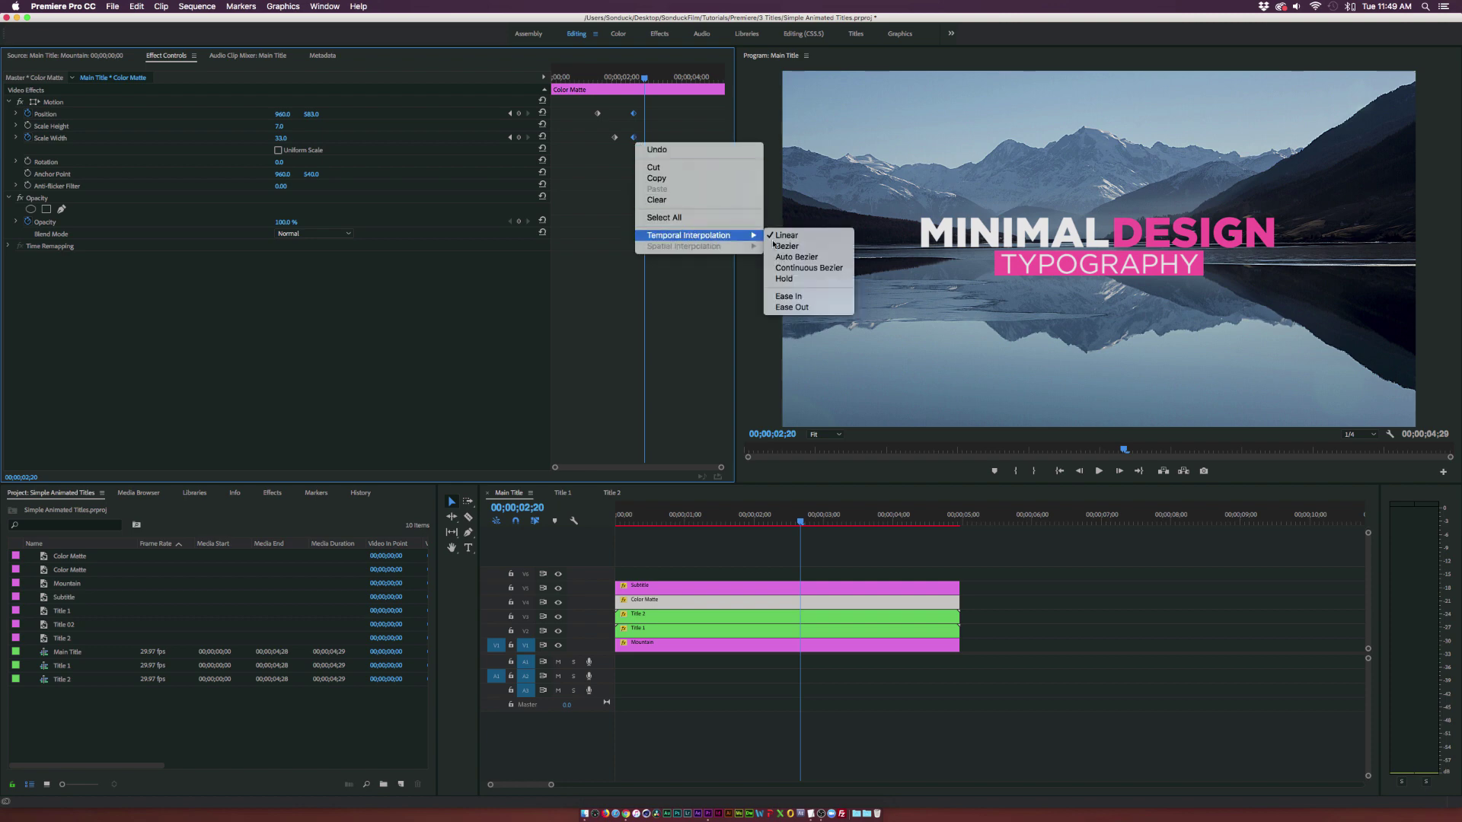
left_click(787, 246)
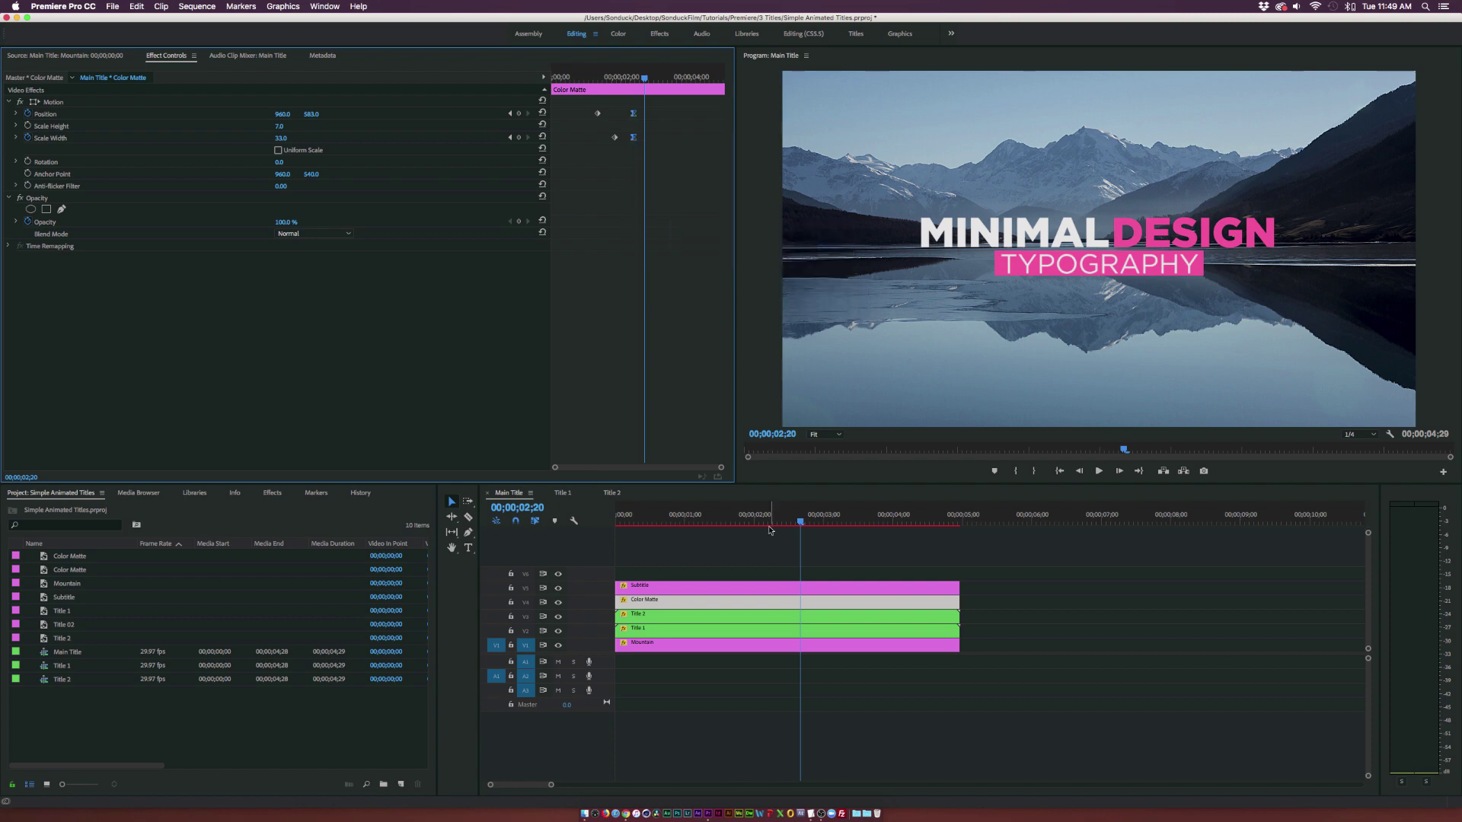
Nest the Color Matte clip as a sequence named 'Color Box'.
right_click(656, 605)
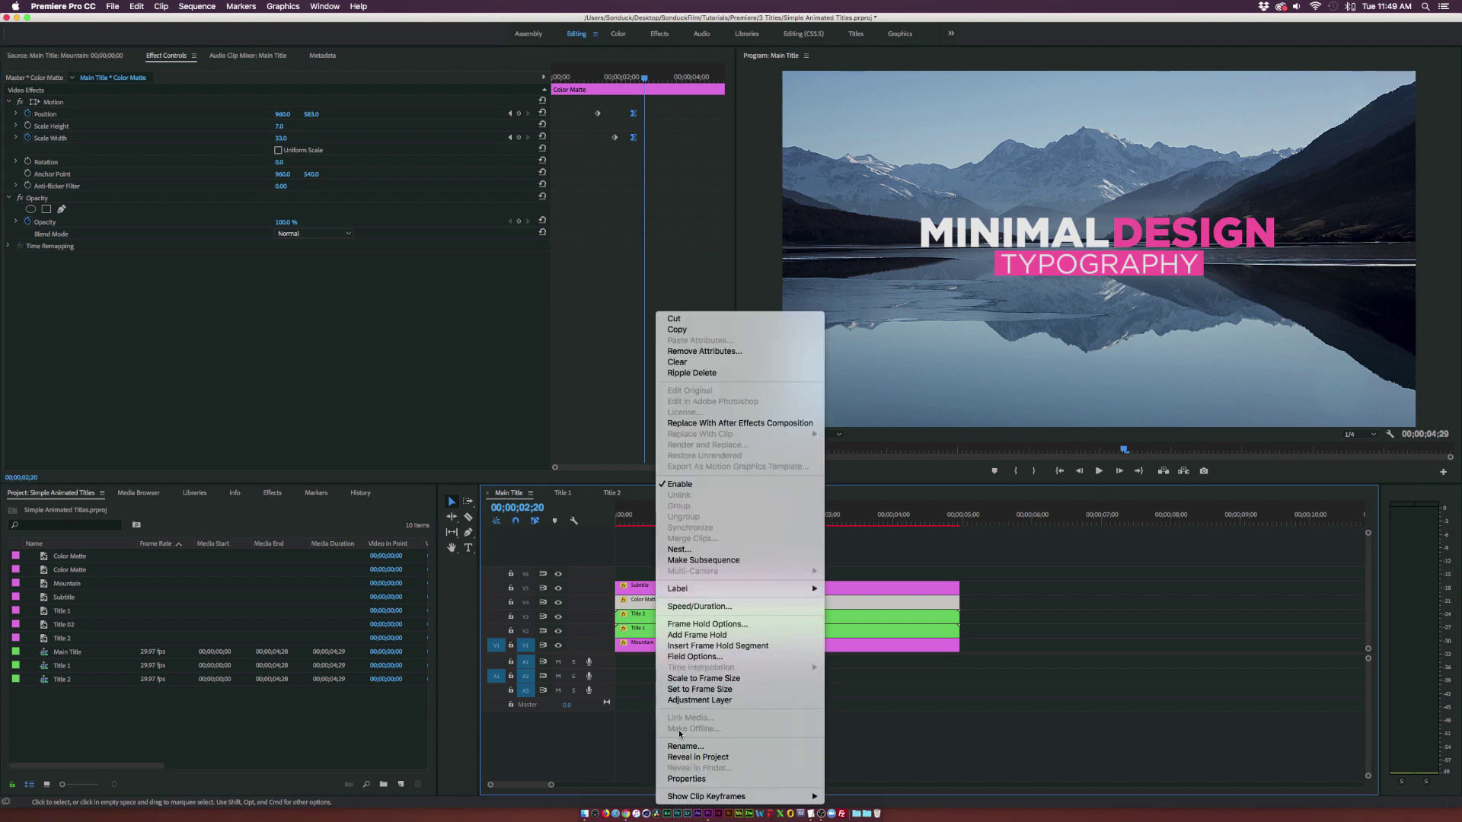
left_click(677, 550)
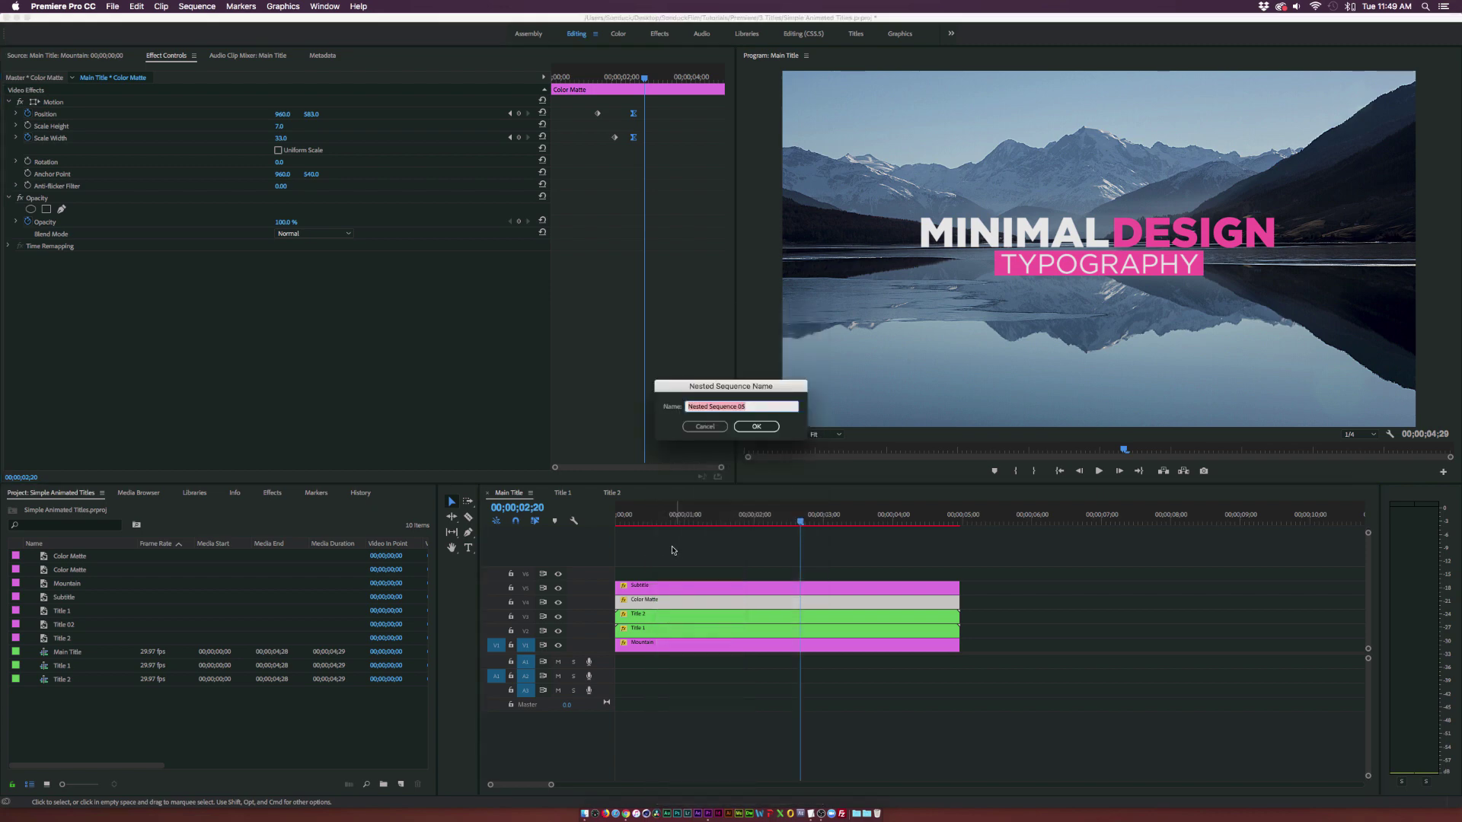
type("Color")
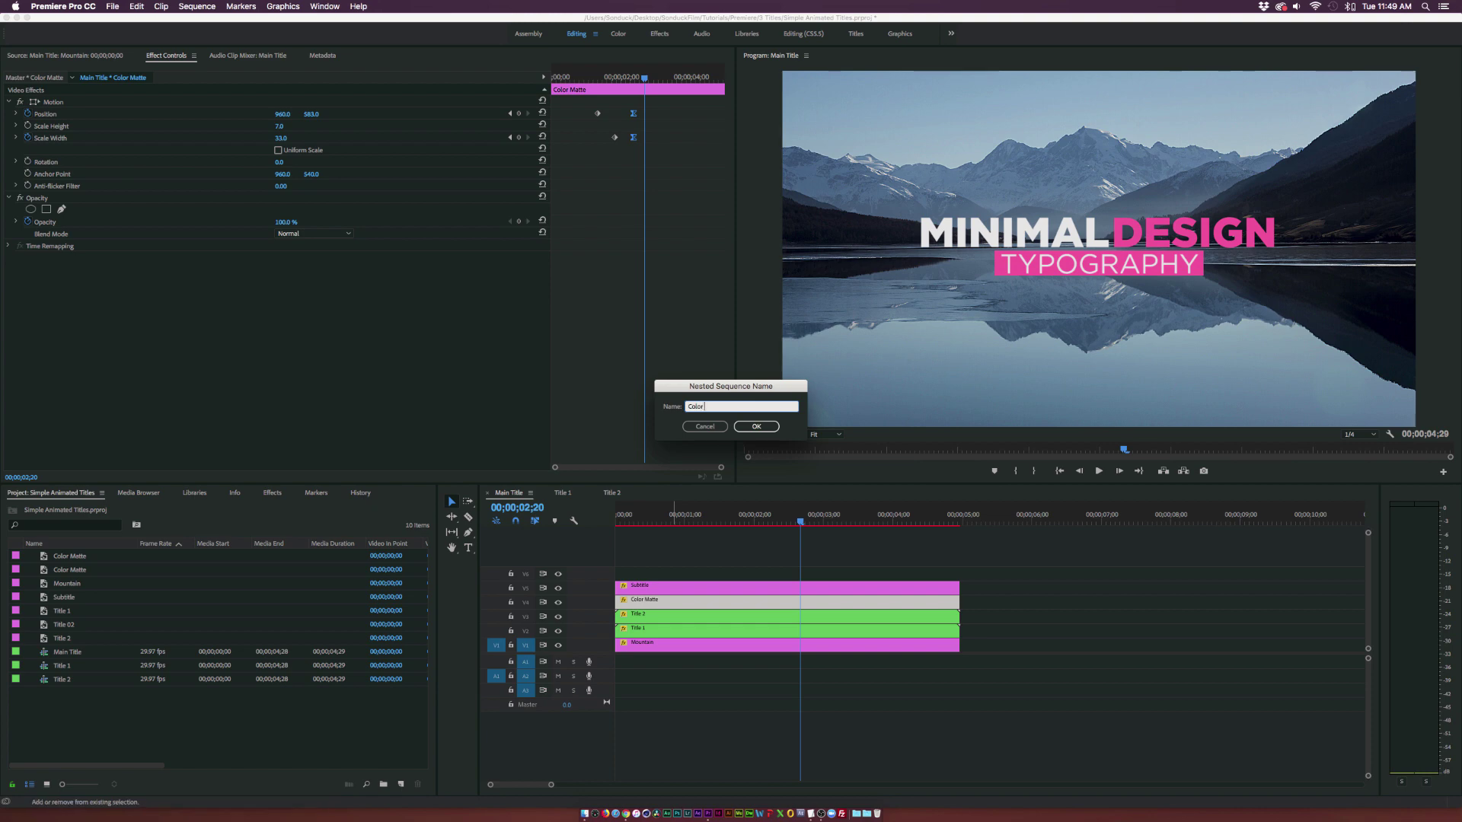
type(" Box")
Confirm the Color Box nest and apply the Track Matte Key effect to it.
key("Return")
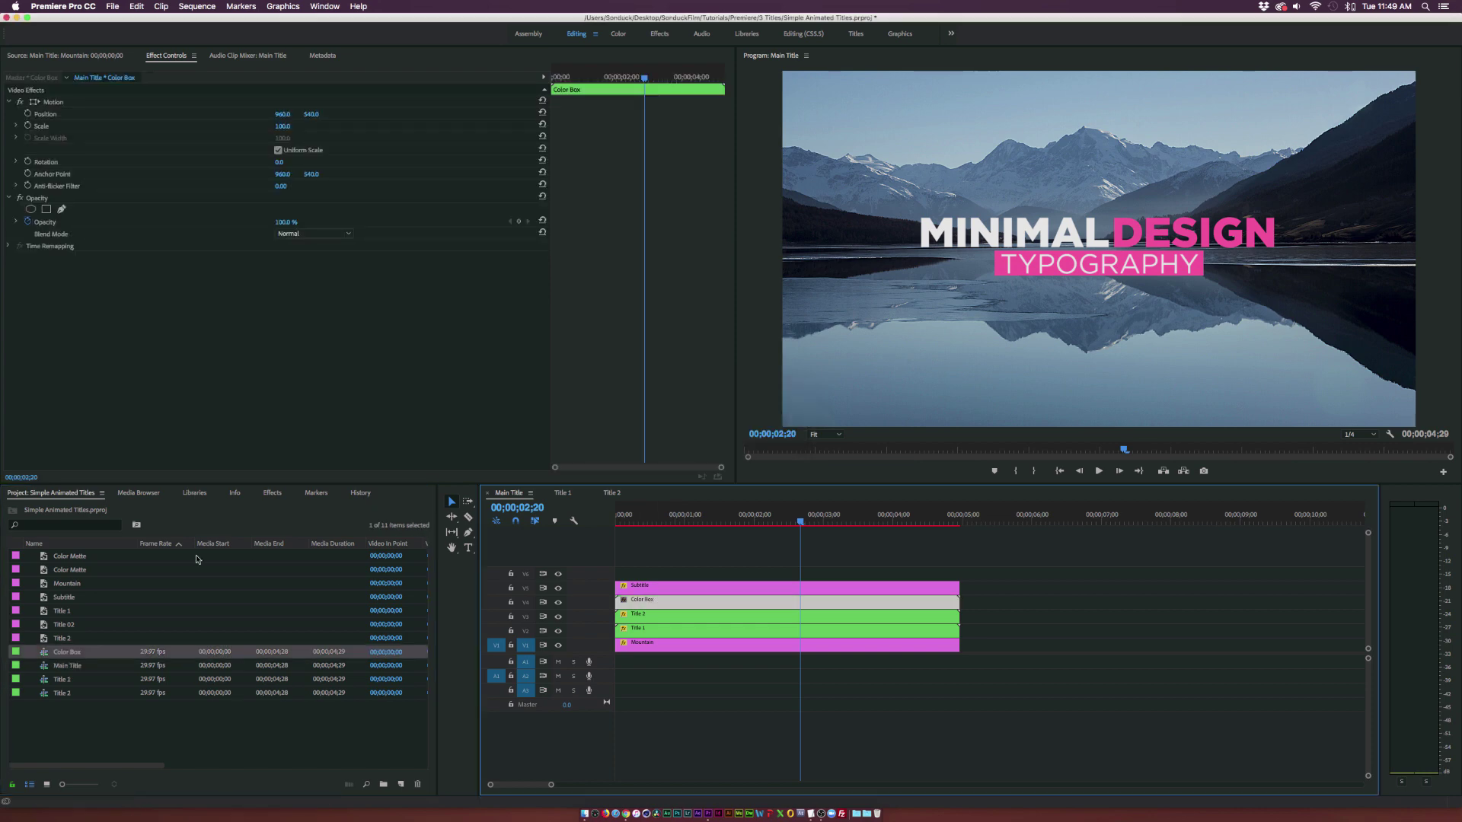
left_click(274, 493)
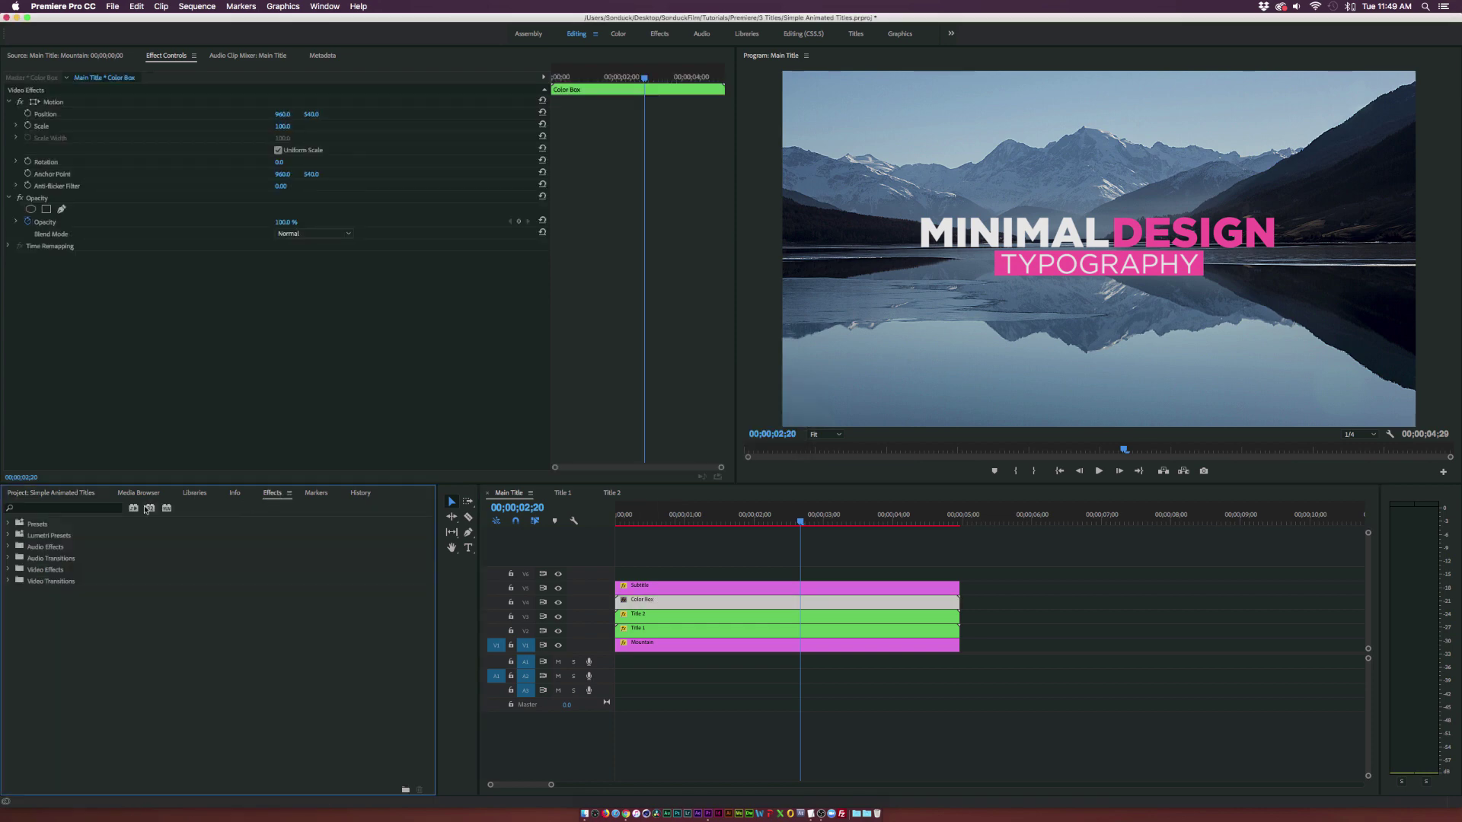
left_click(8, 570)
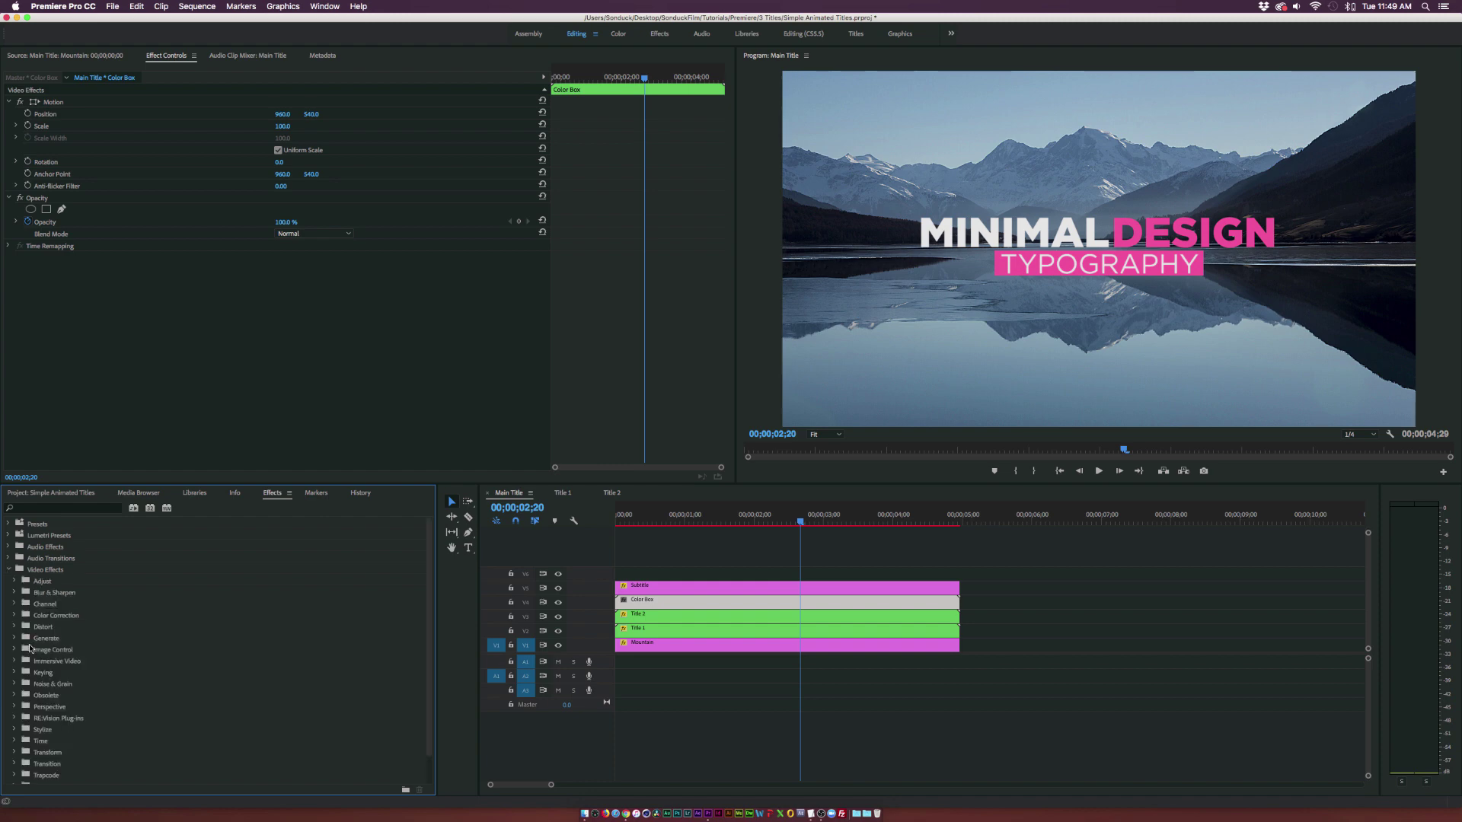
scroll(33, 666, "down", 3)
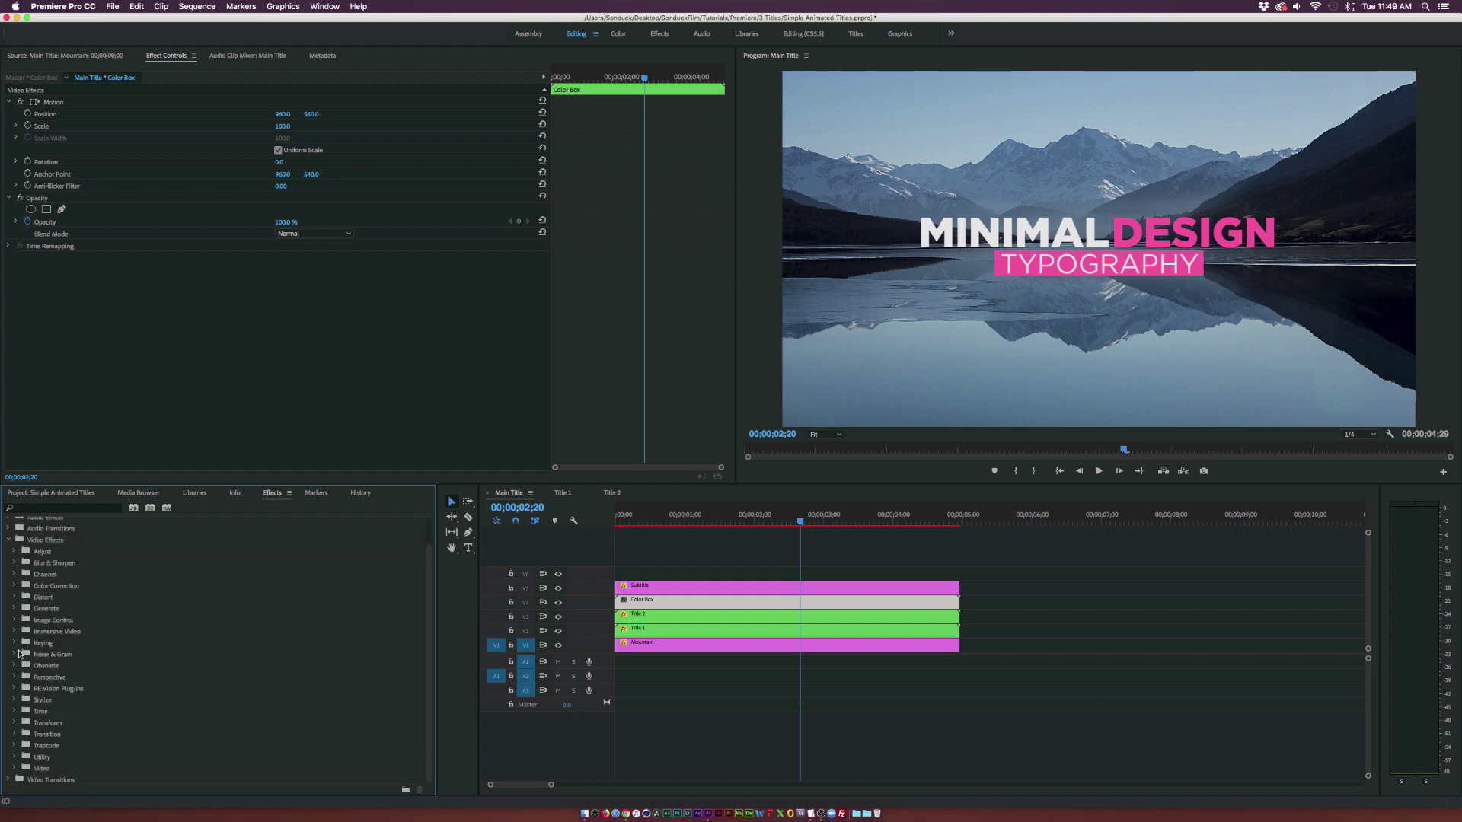
left_click(15, 643)
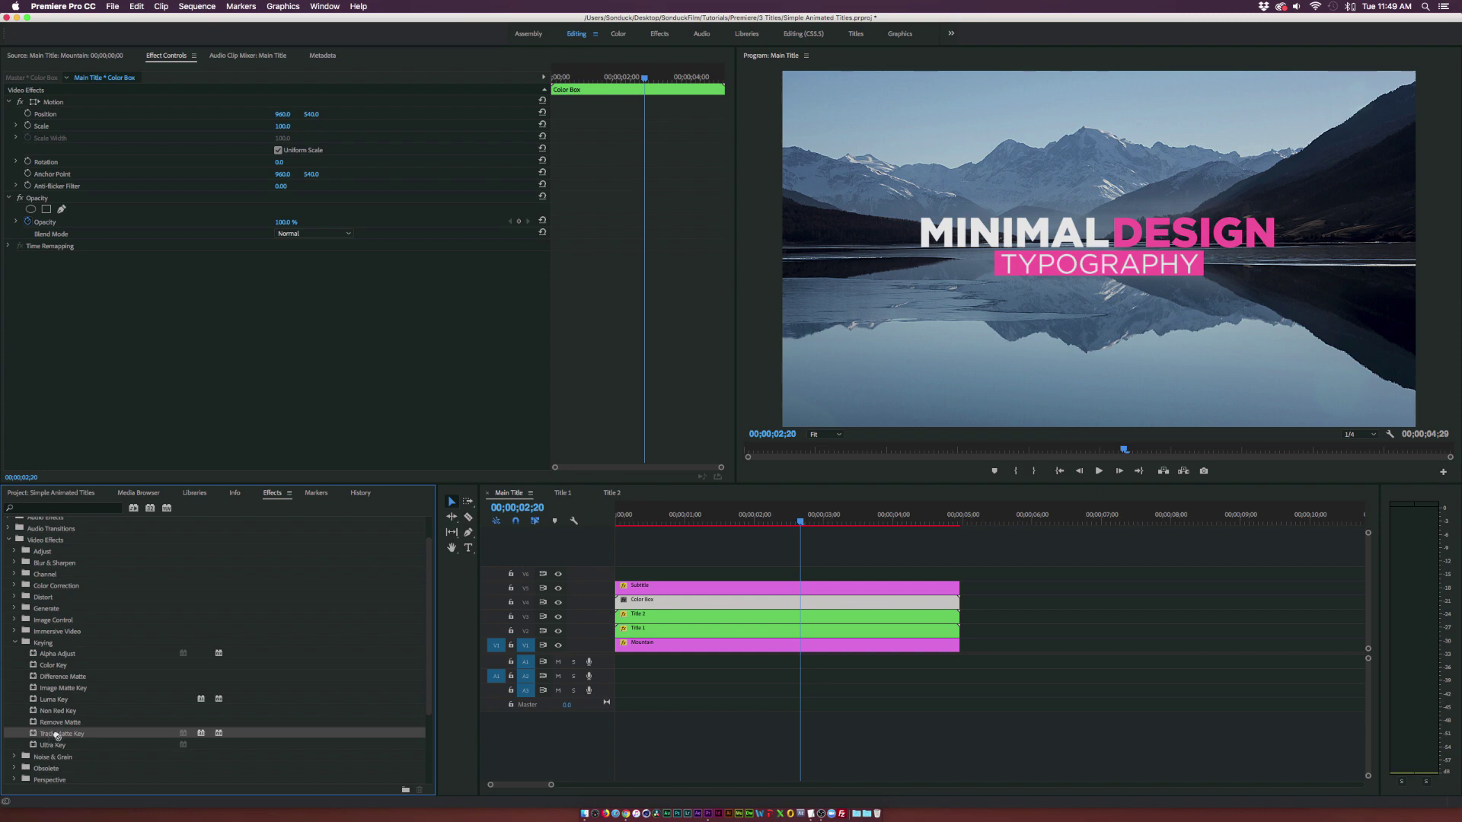
left_click_drag(59, 732, 721, 602)
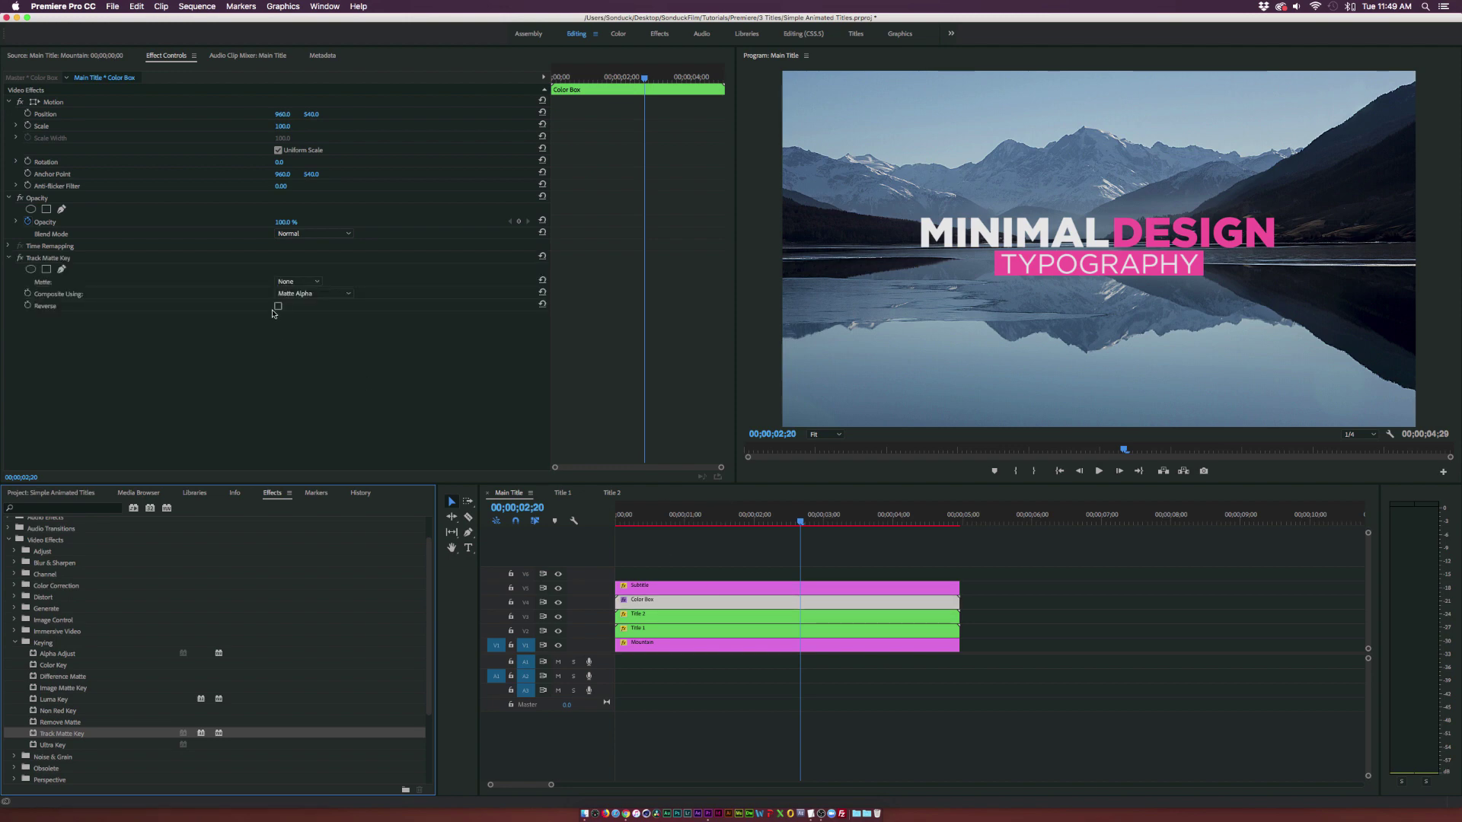
Set the Track Matte Key matte to Video 5 and tick Reverse.
left_click(287, 283)
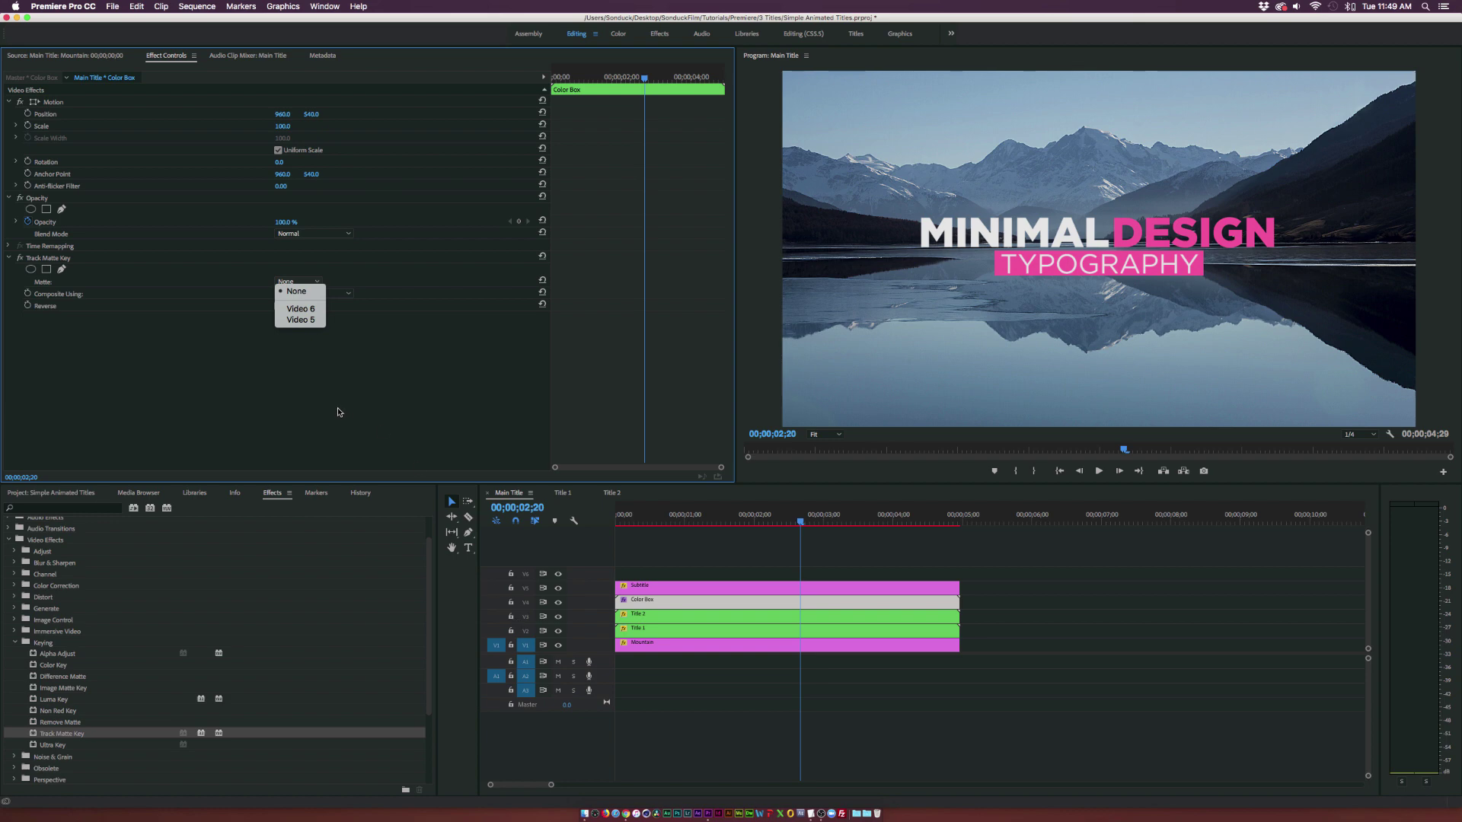
left_click(303, 326)
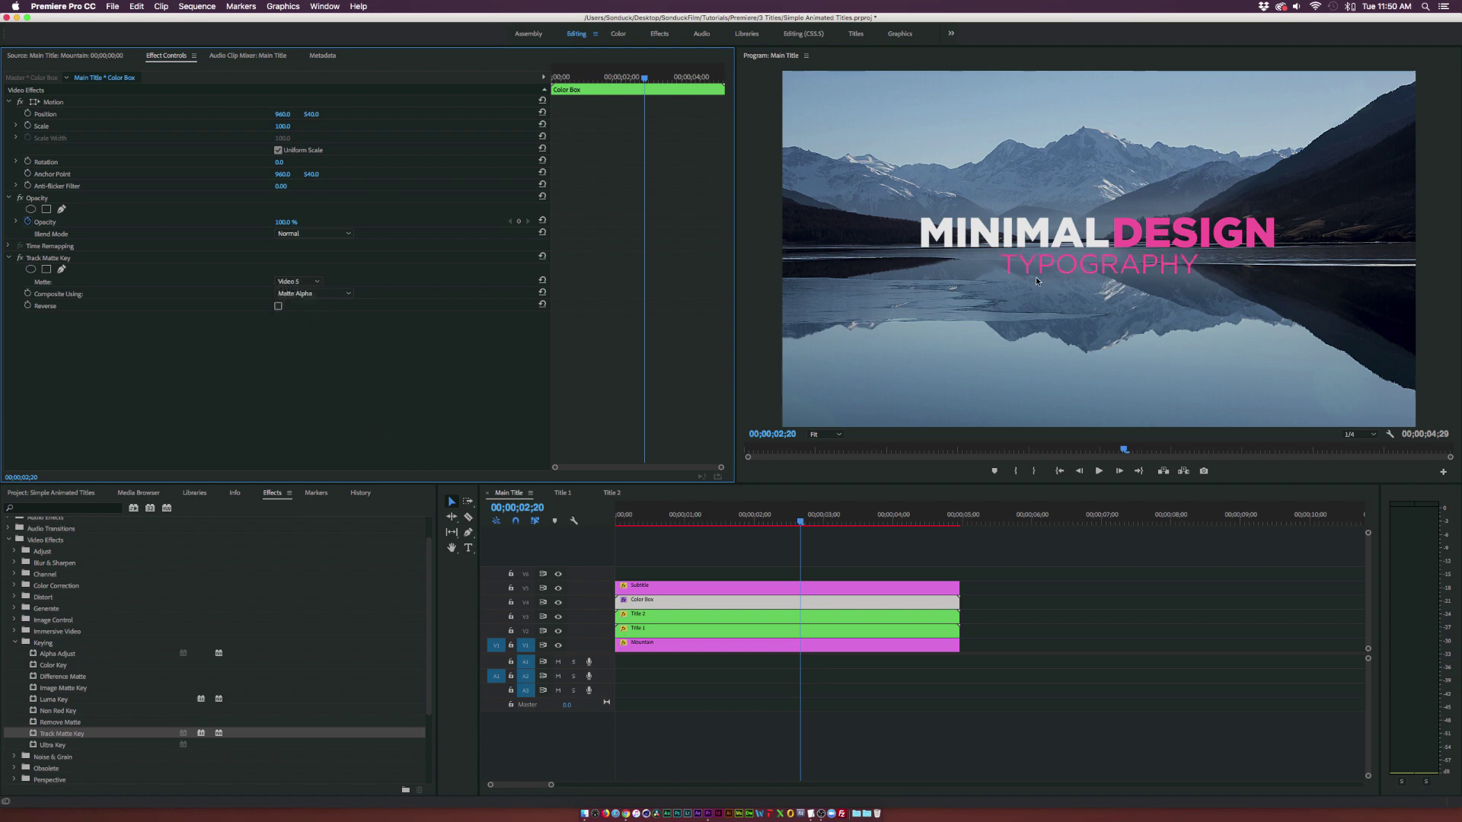
left_click(278, 306)
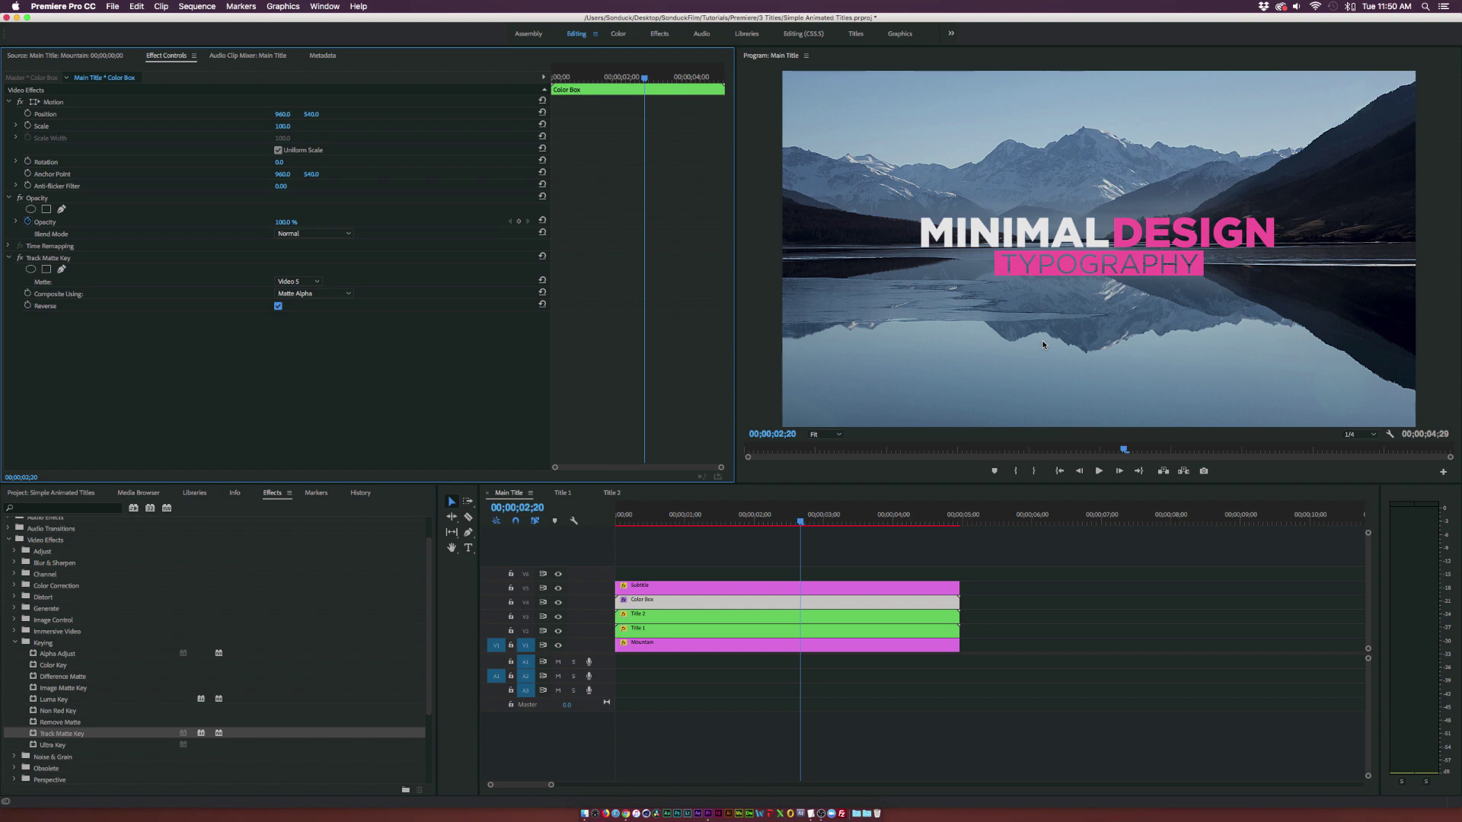
Change the TYPOGRAPHY subtitle's font style to Gotham Bold and preview the result.
double_click(708, 590)
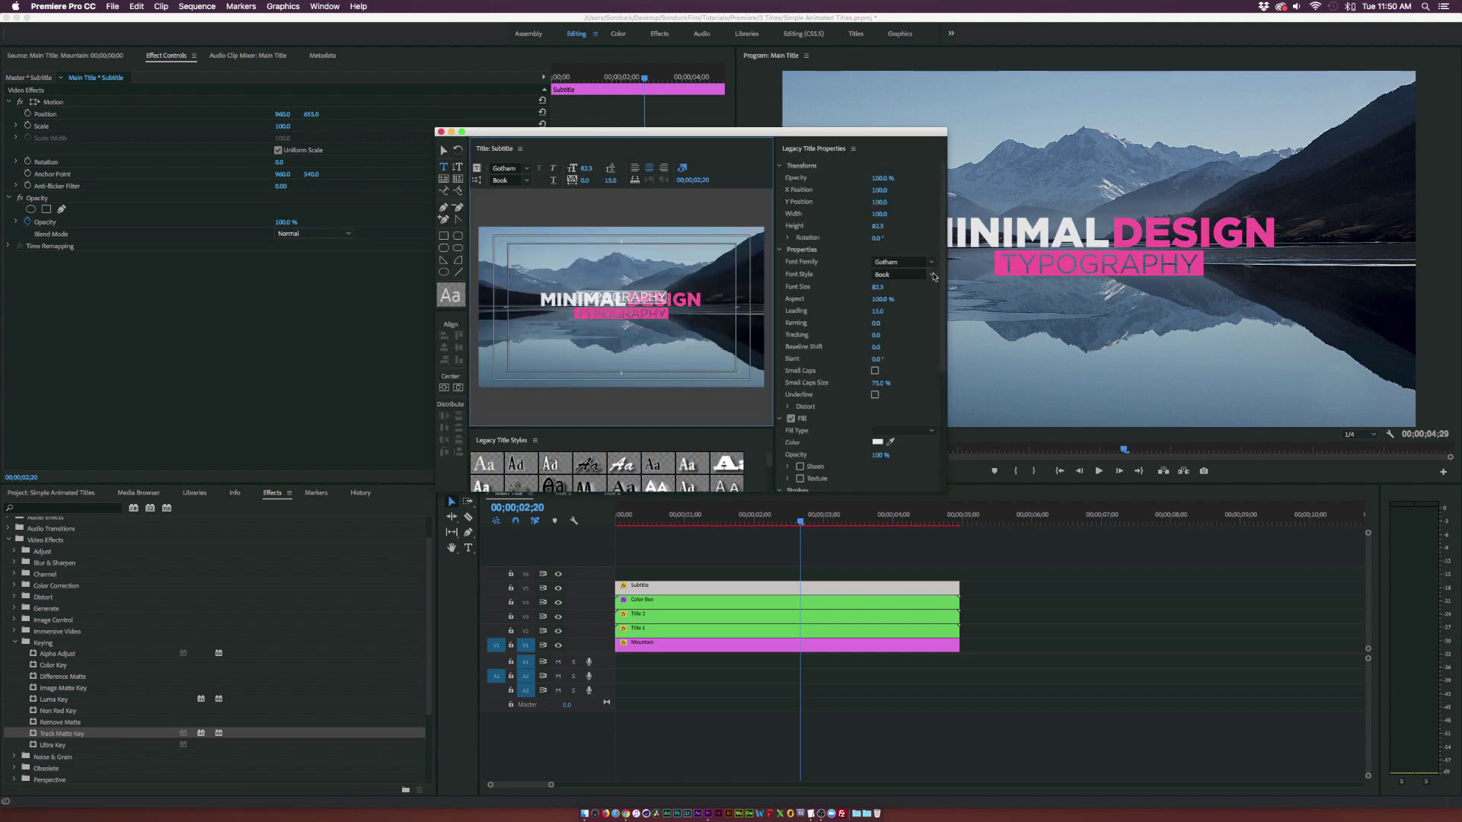
left_click(930, 274)
left_click(911, 314)
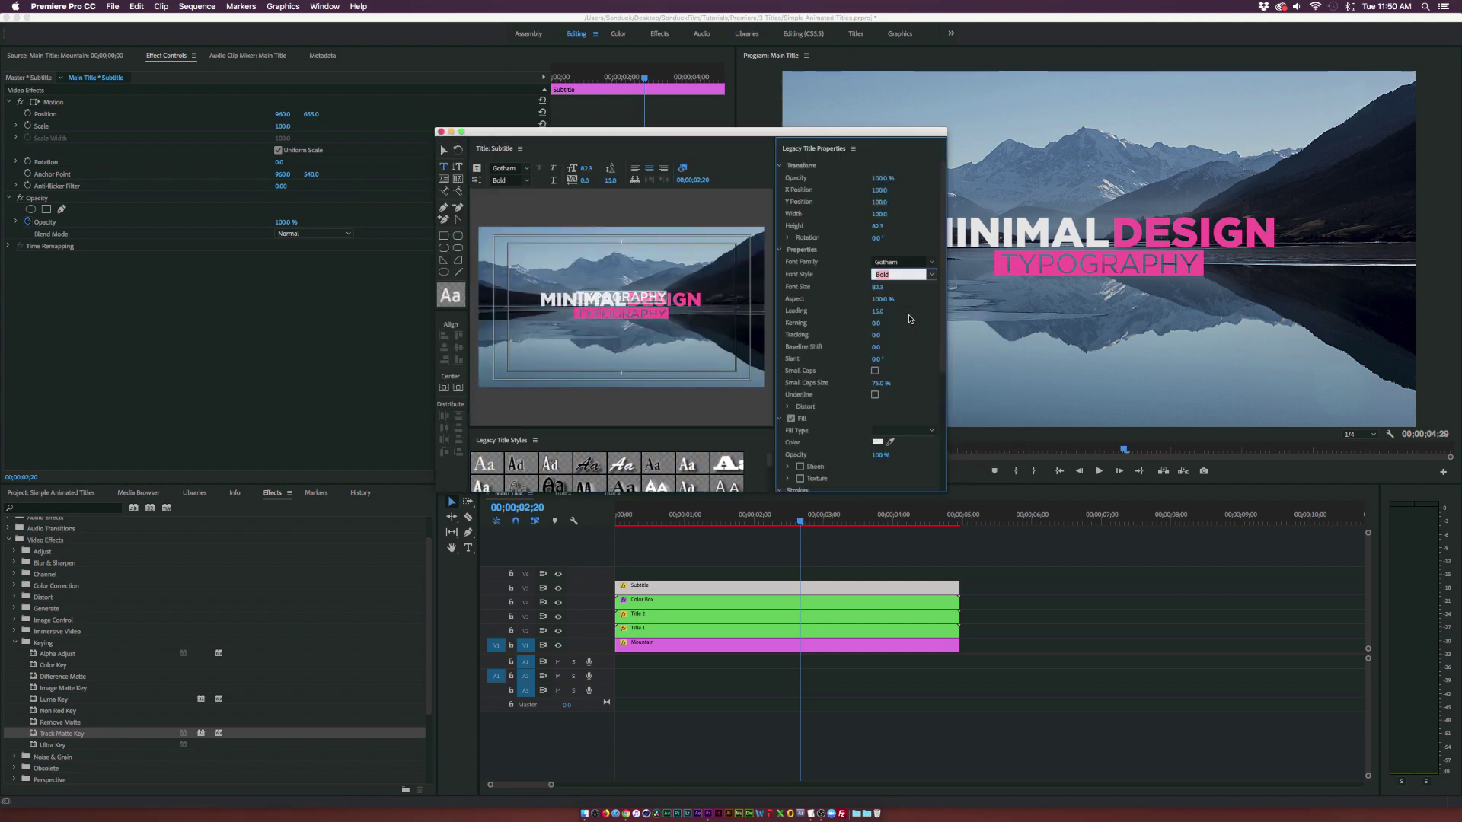
left_click(441, 132)
left_click_drag(685, 520, 854, 522)
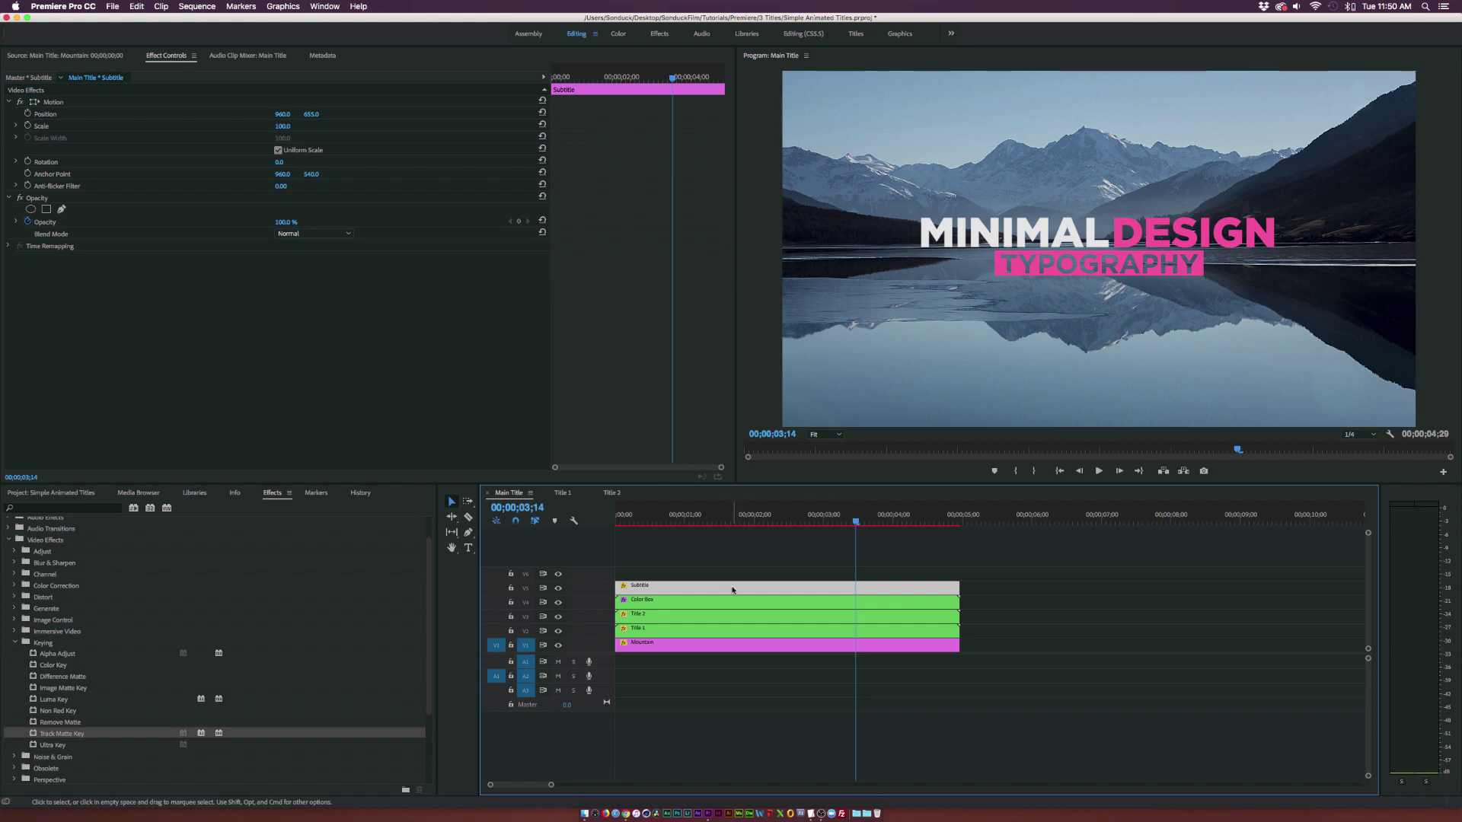
Inspect the nested Color Box, then play back Main Title from the start to review it.
left_click(675, 599)
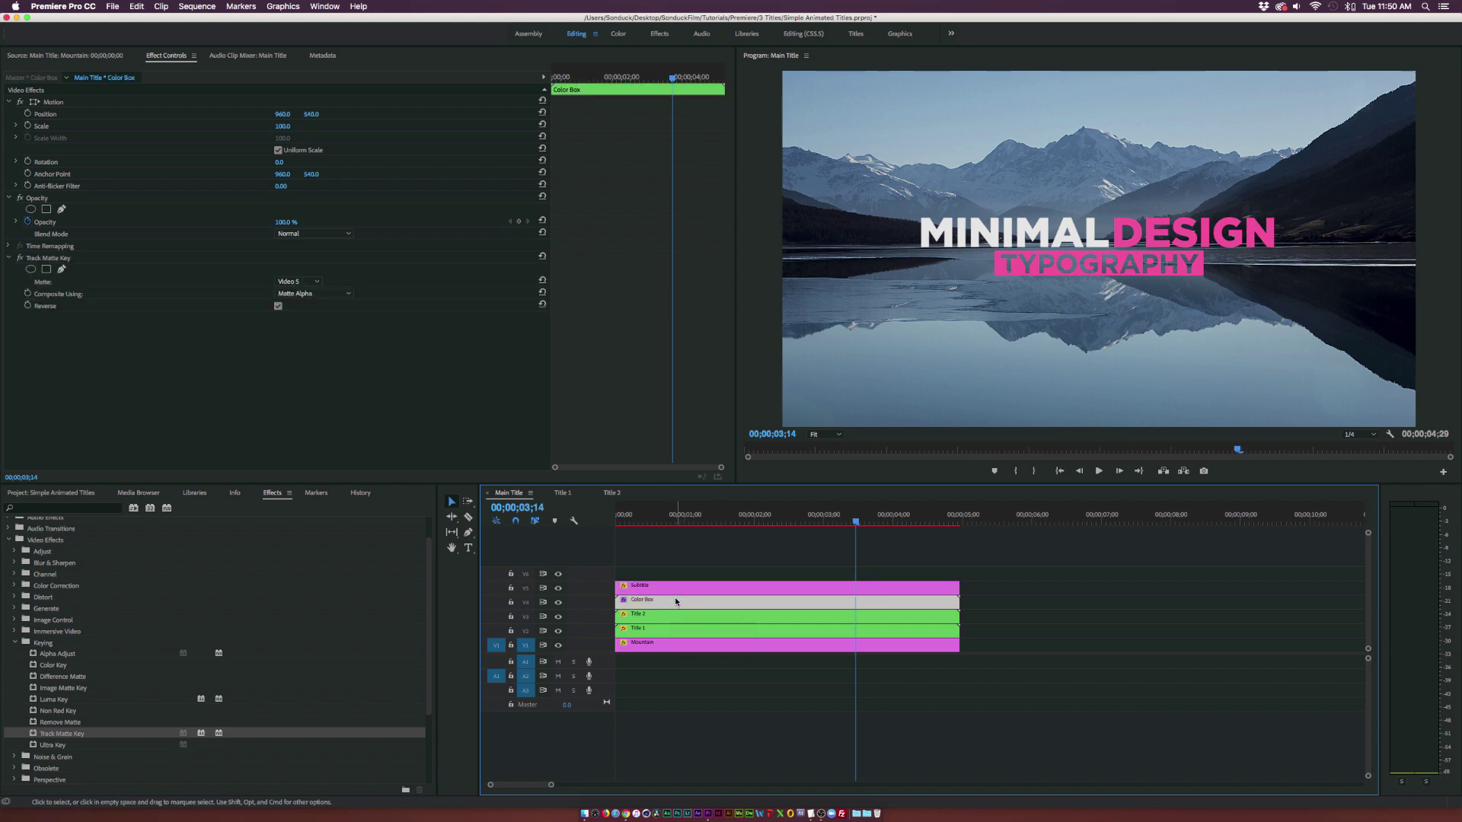
double_click(673, 597)
left_click(508, 492)
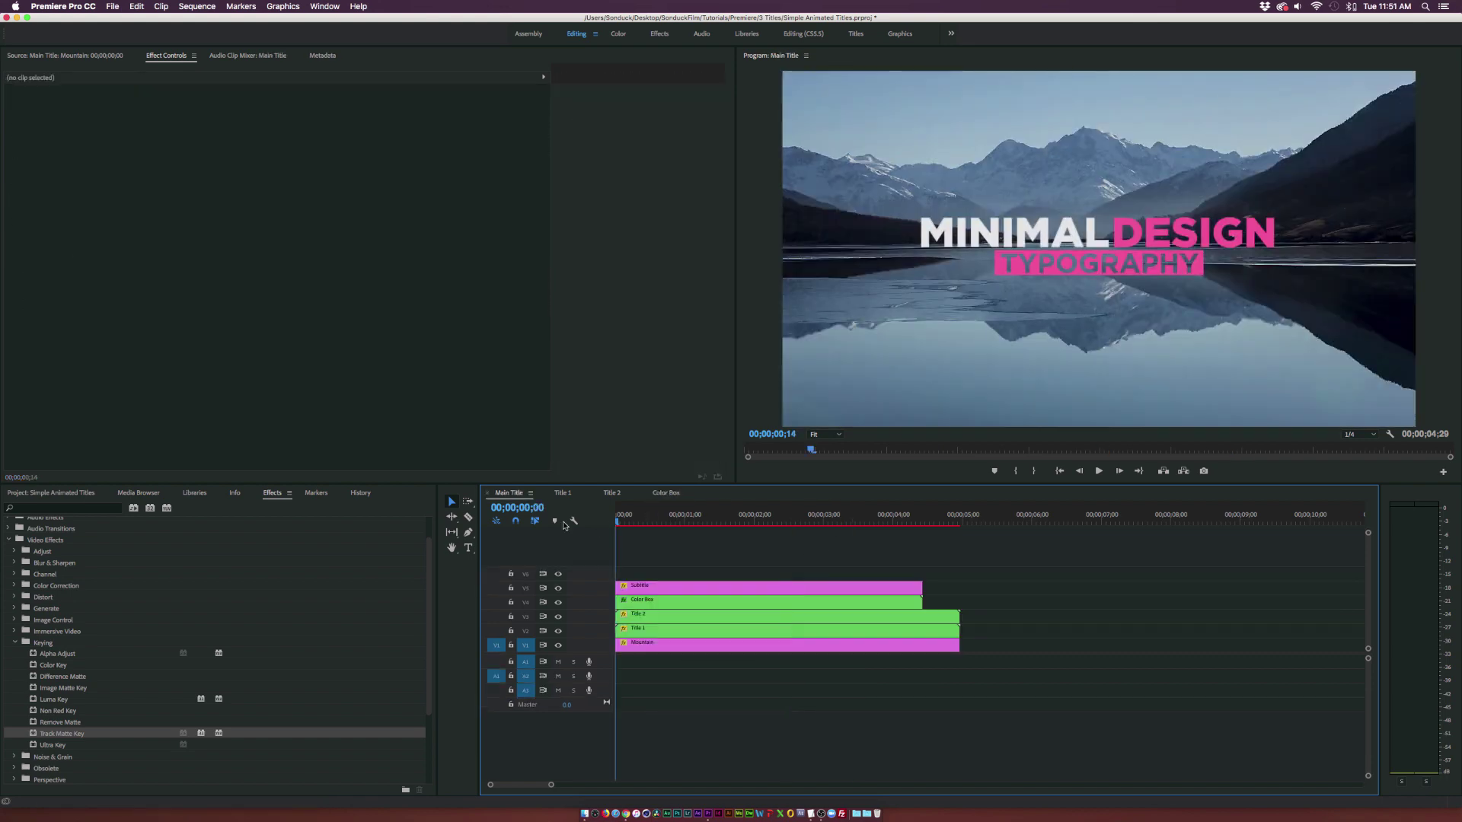
key("Home")
key("space")
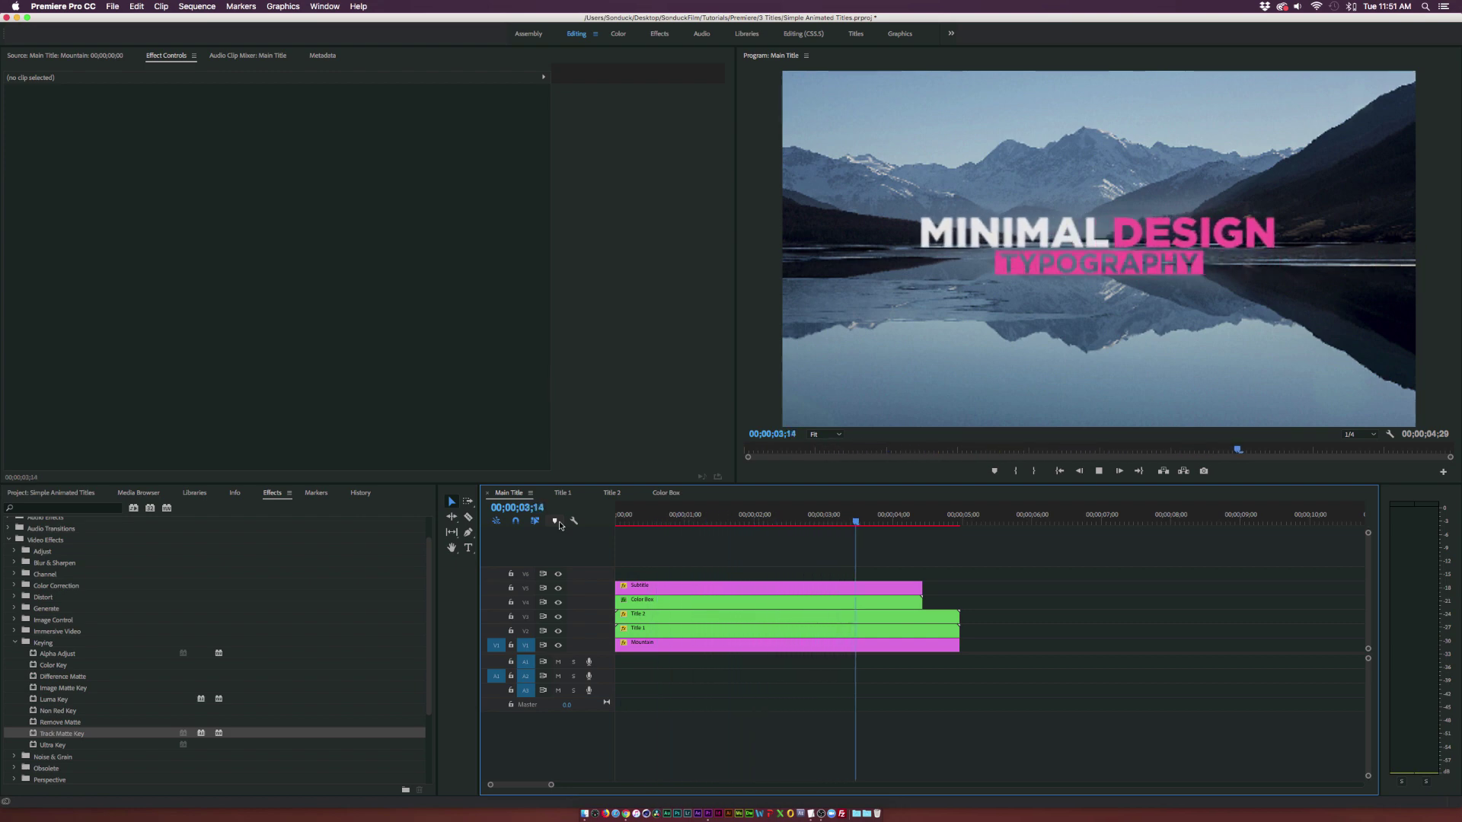
key("space")
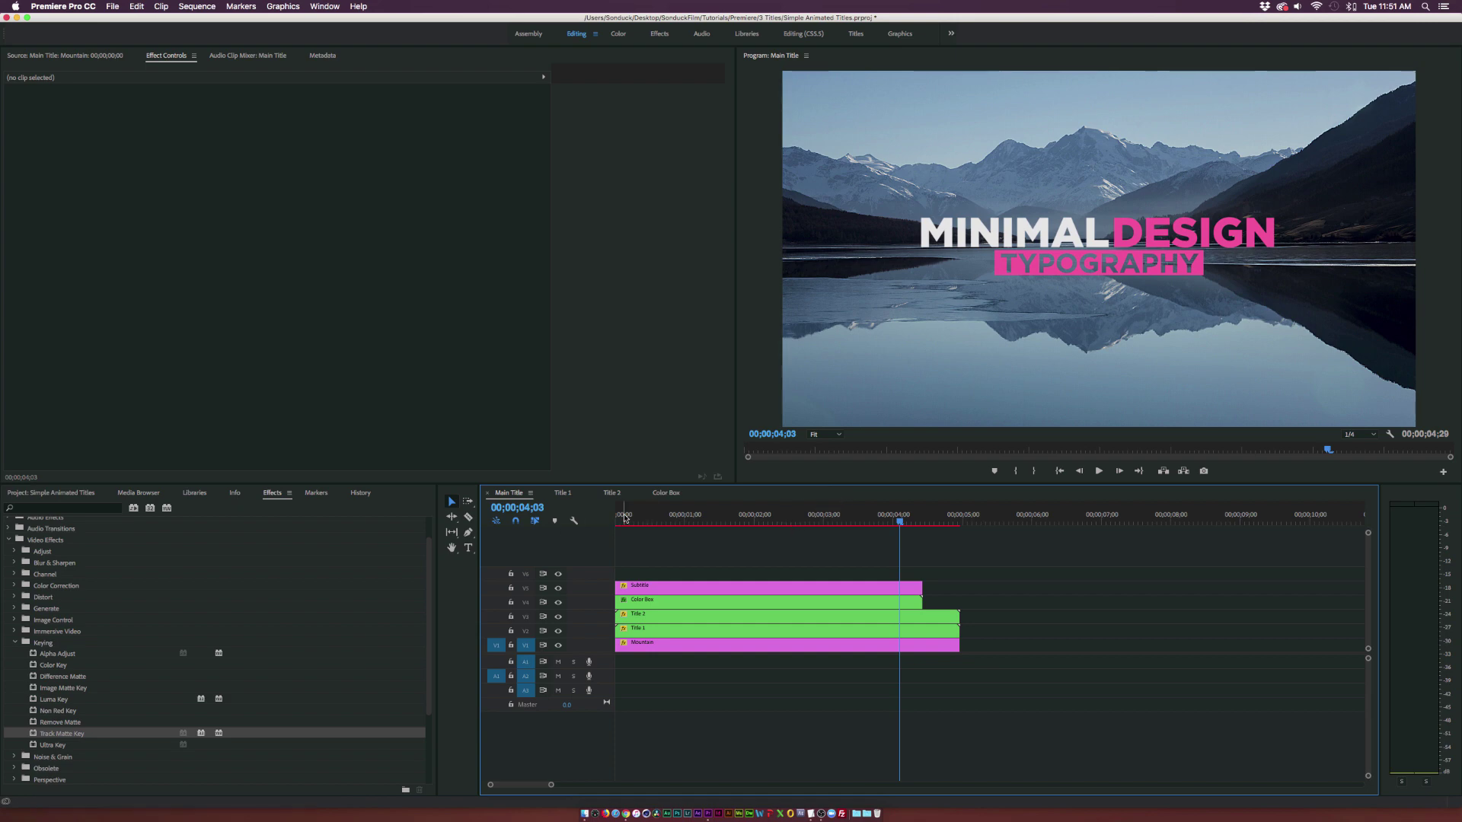
left_click(652, 517)
left_click_drag(660, 517, 795, 517)
Nest the Subtitle, Color Box and Title clips into a sequence named 'Full Title'.
left_click_drag(707, 548, 693, 643)
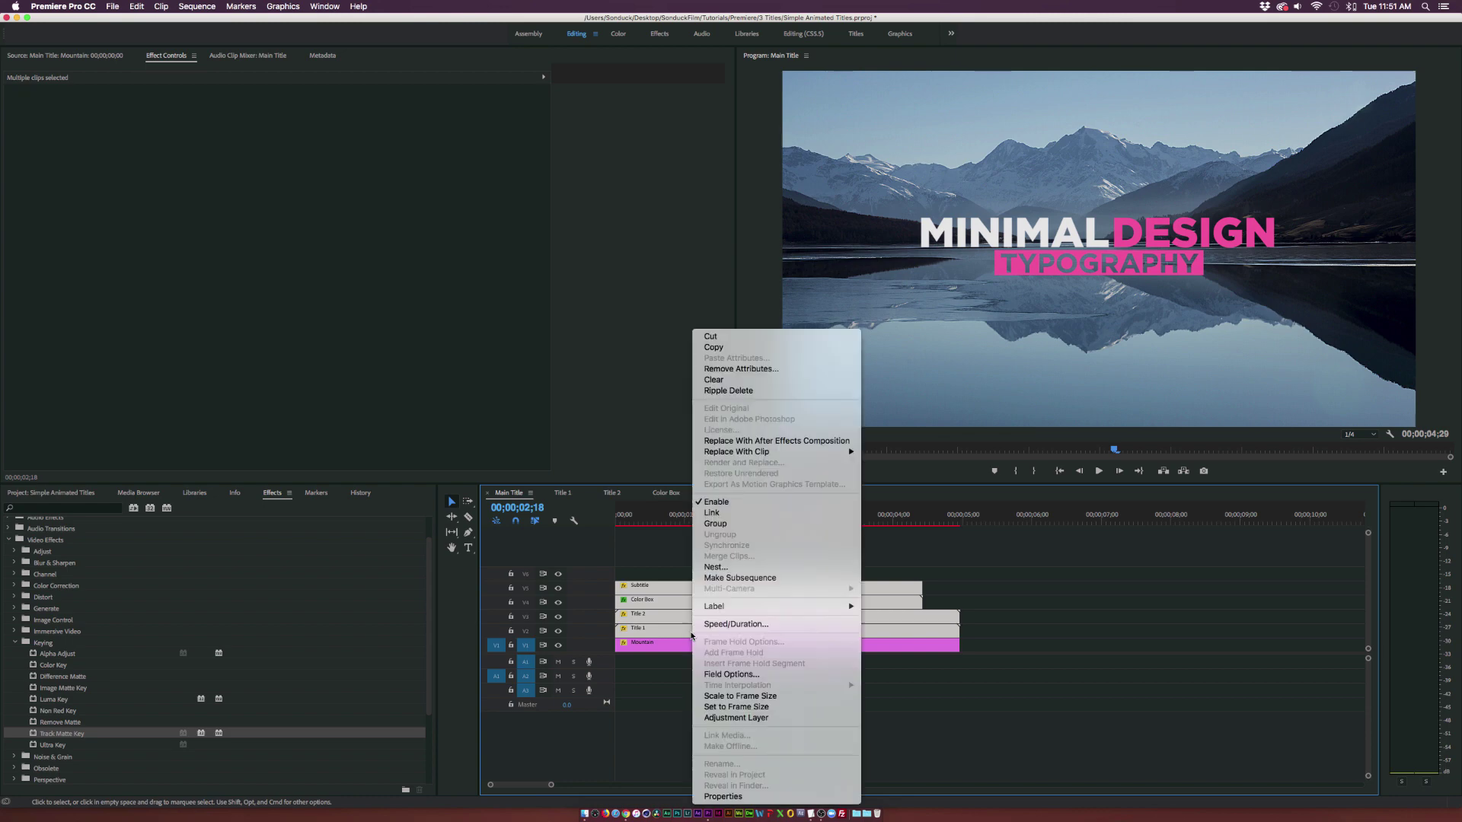
right_click(693, 643)
left_click(726, 568)
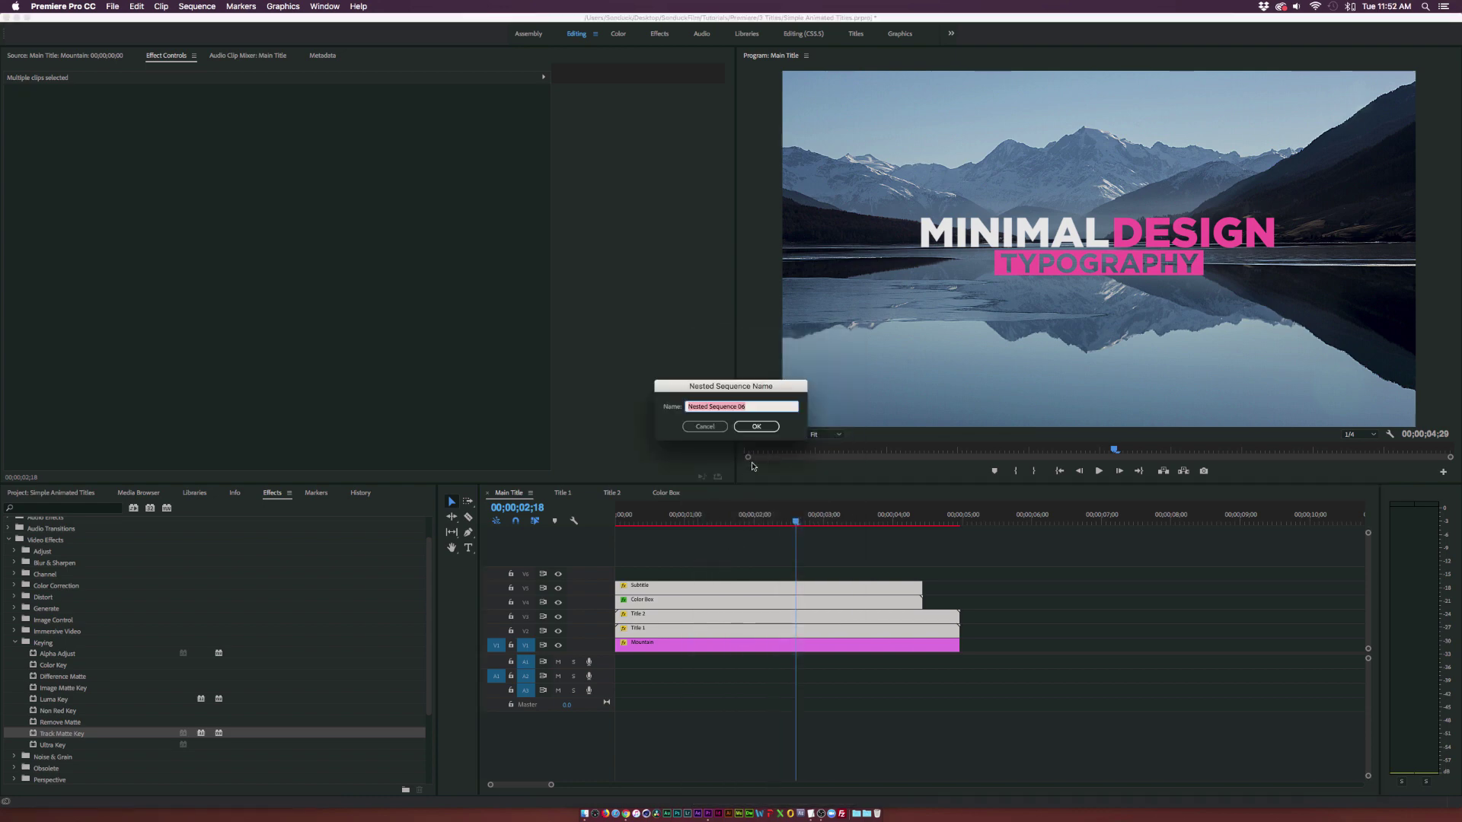
type("Full Title")
key("Return")
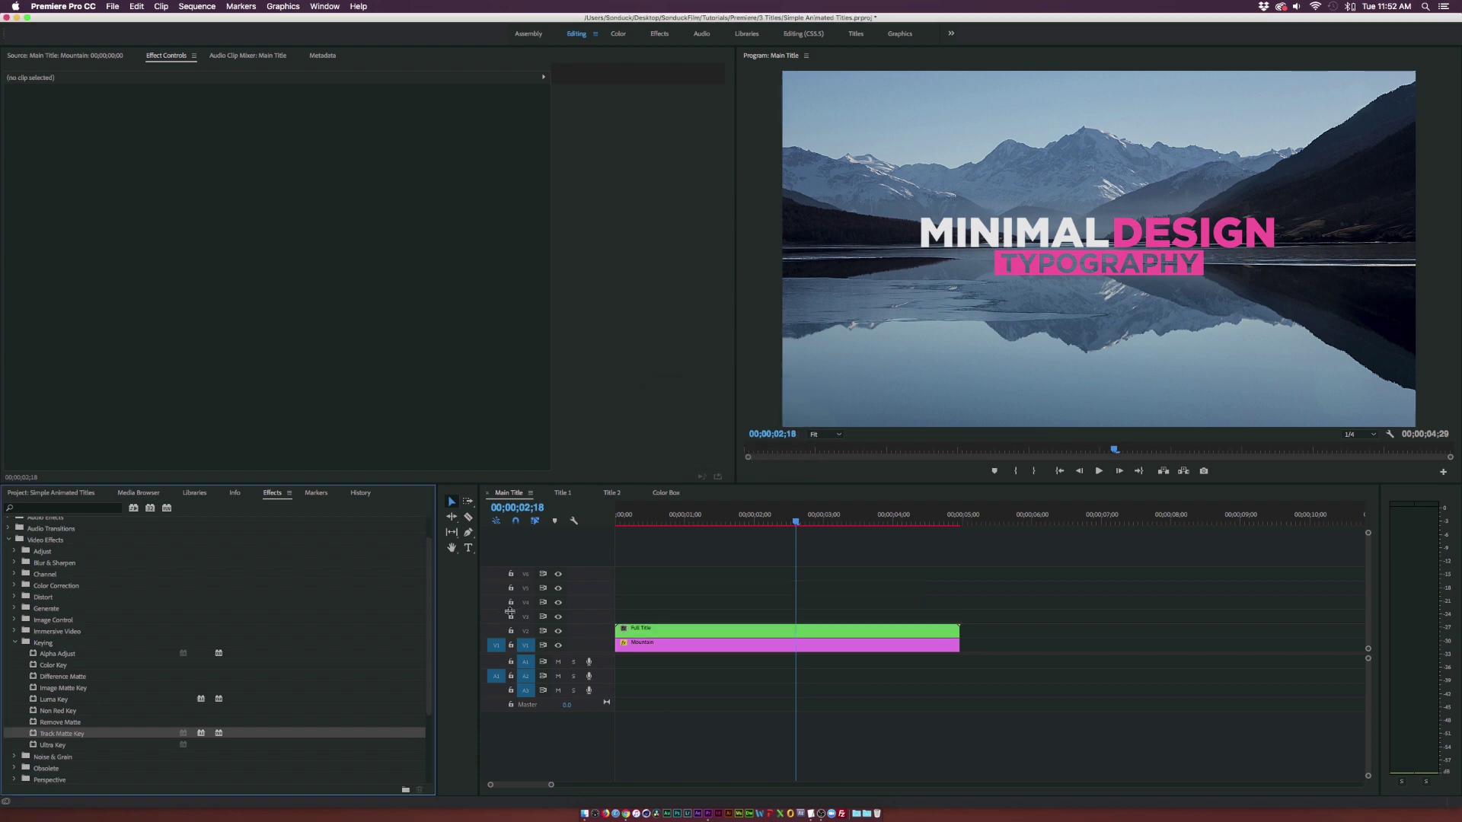
Keyframe the Full Title's scale from 100 at the start to 110 near the clip end.
left_click(635, 541)
key("Home")
left_click(636, 633)
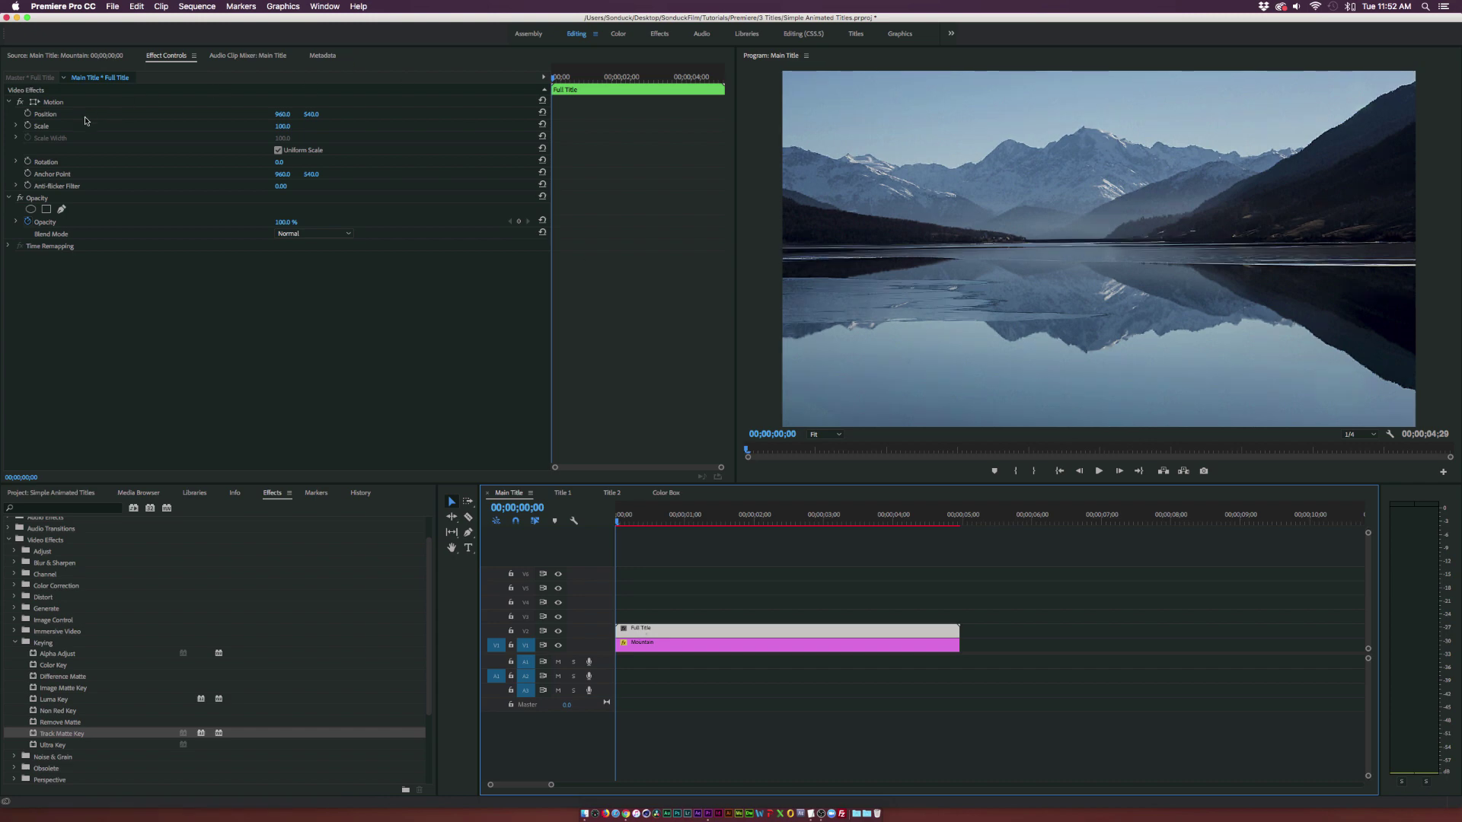
left_click(27, 125)
key("End")
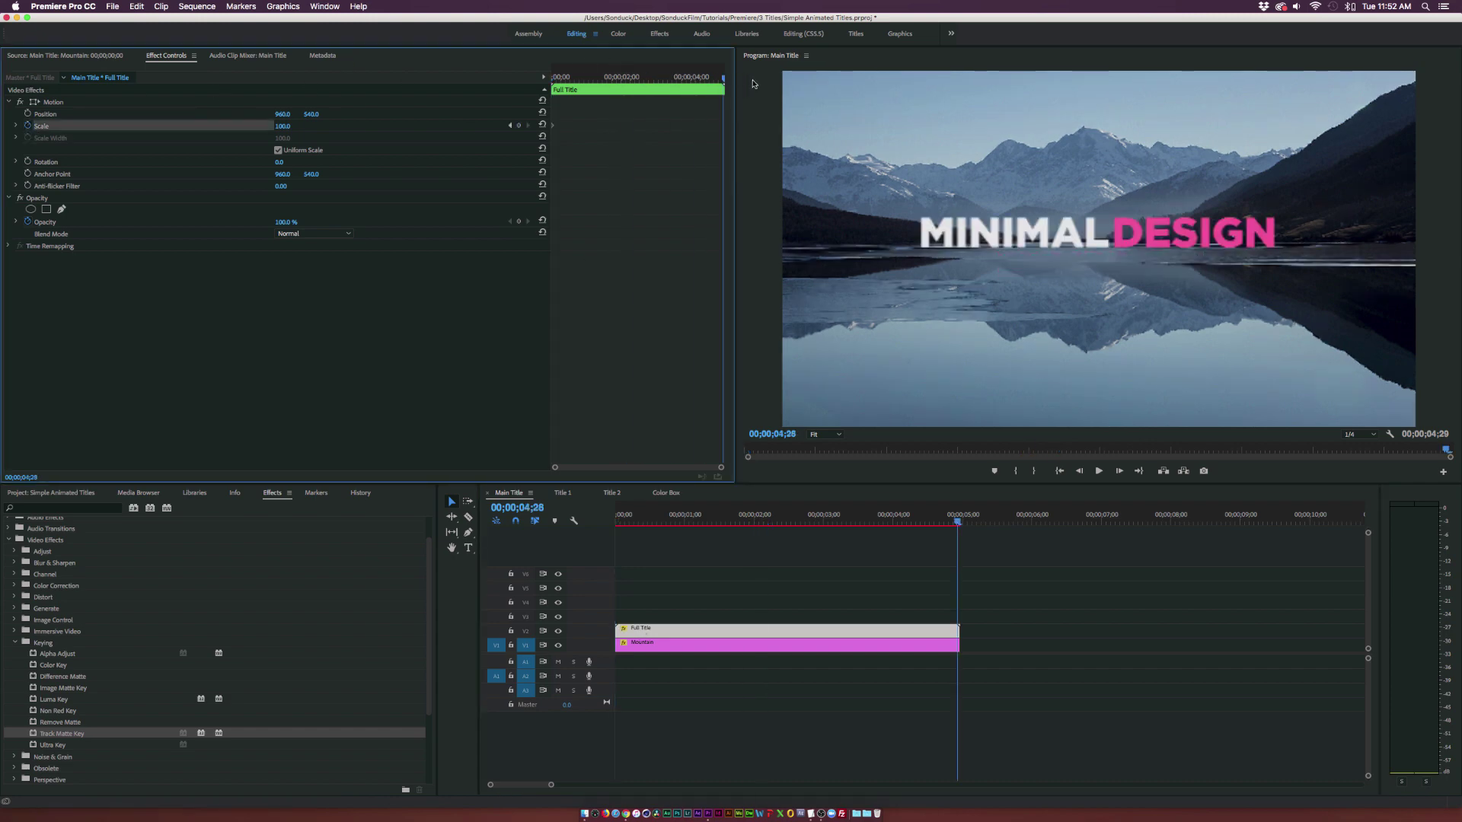
key("Right")
left_click_drag(730, 82, 687, 85)
left_click_drag(284, 126, 296, 126)
left_click_drag(799, 519, 555, 532)
Keyframe the Mountain clip's scale from 37 at the start to 33 at the end, then play it back.
left_click(628, 645)
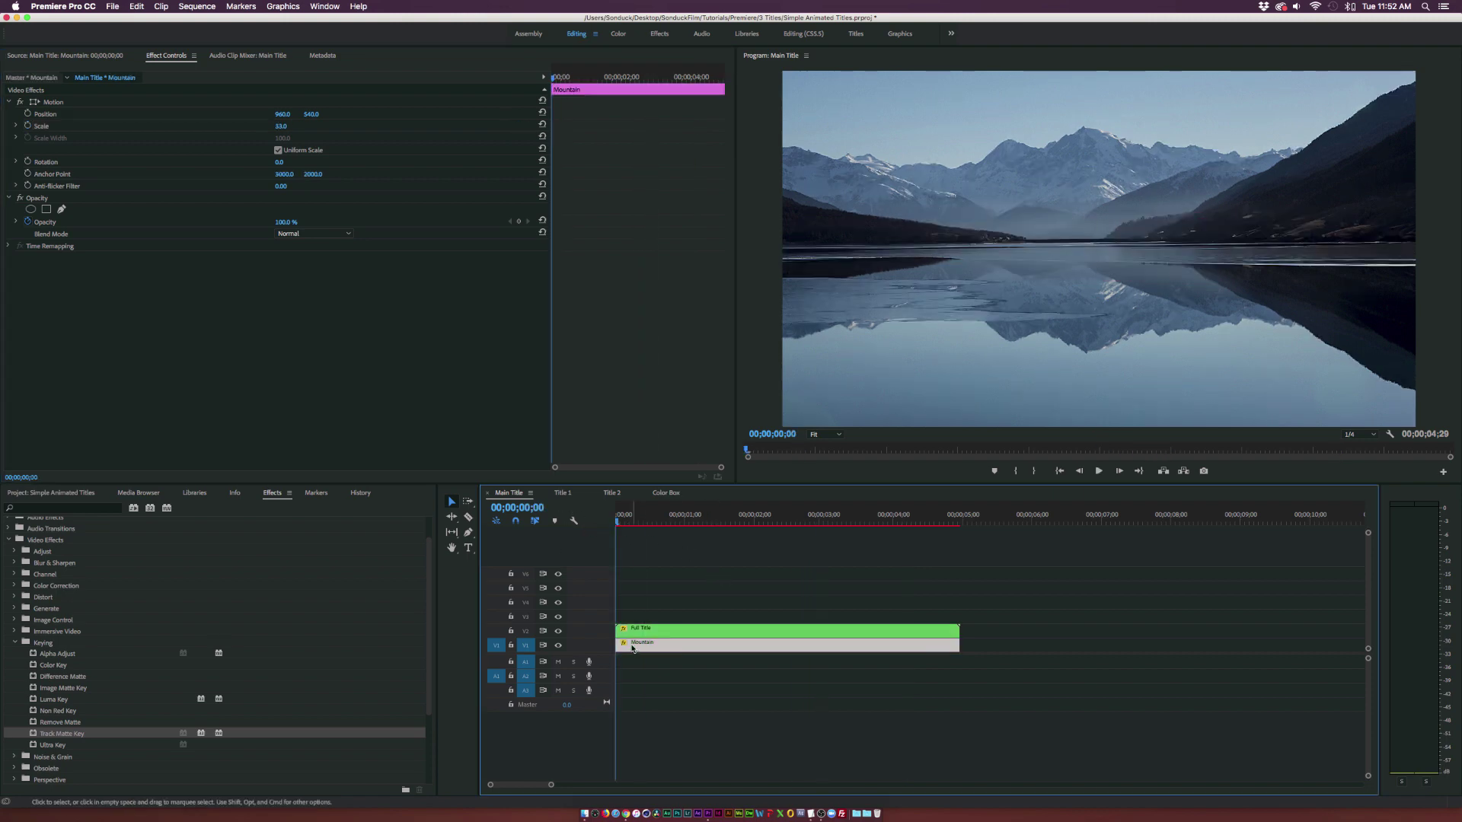
left_click(28, 125)
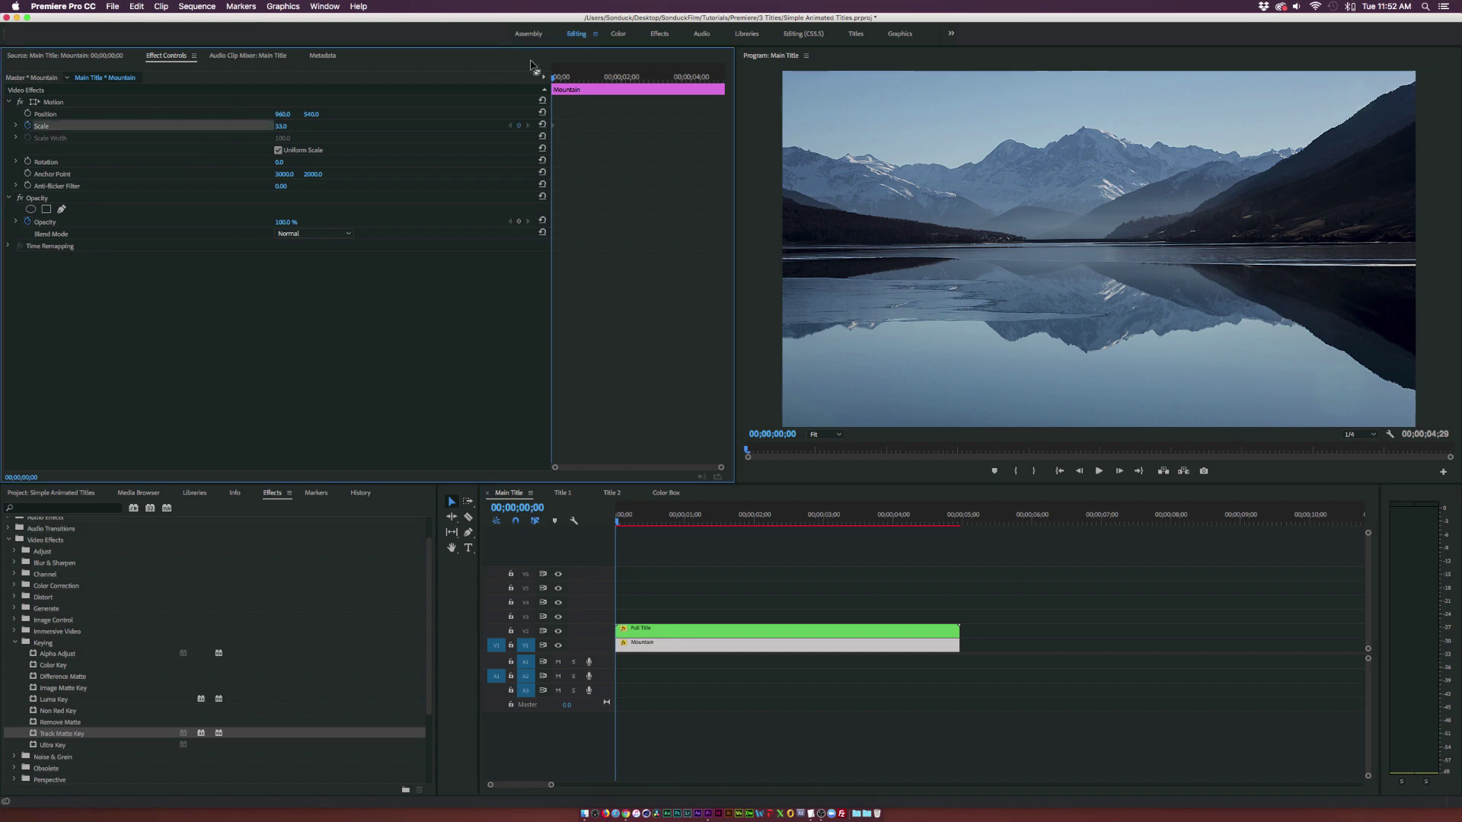
mouse_move(570, 77)
left_mouse_down()
mouse_move(721, 82)
mouse_move(553, 78)
left_mouse_up()
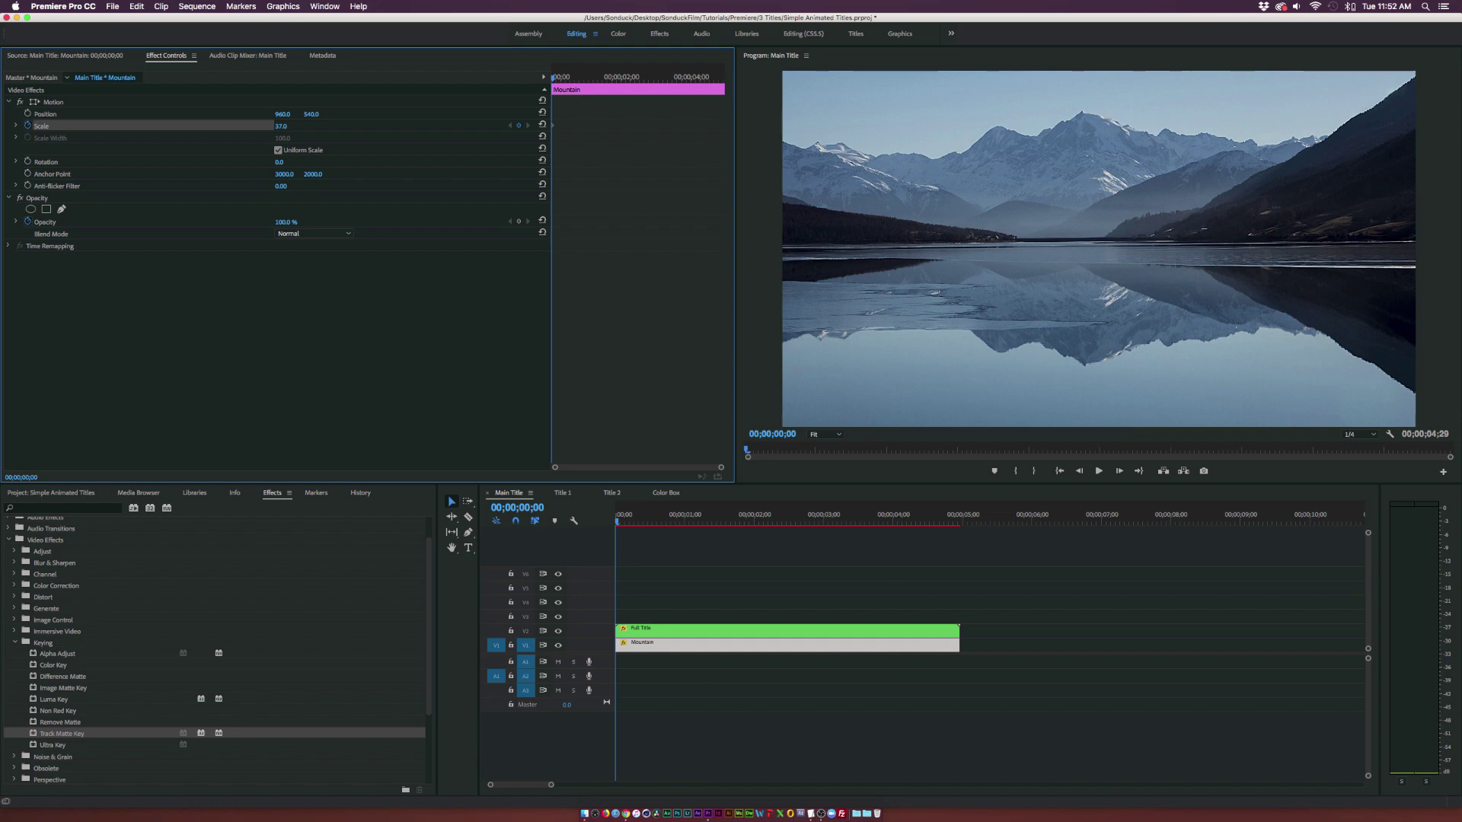
key("End")
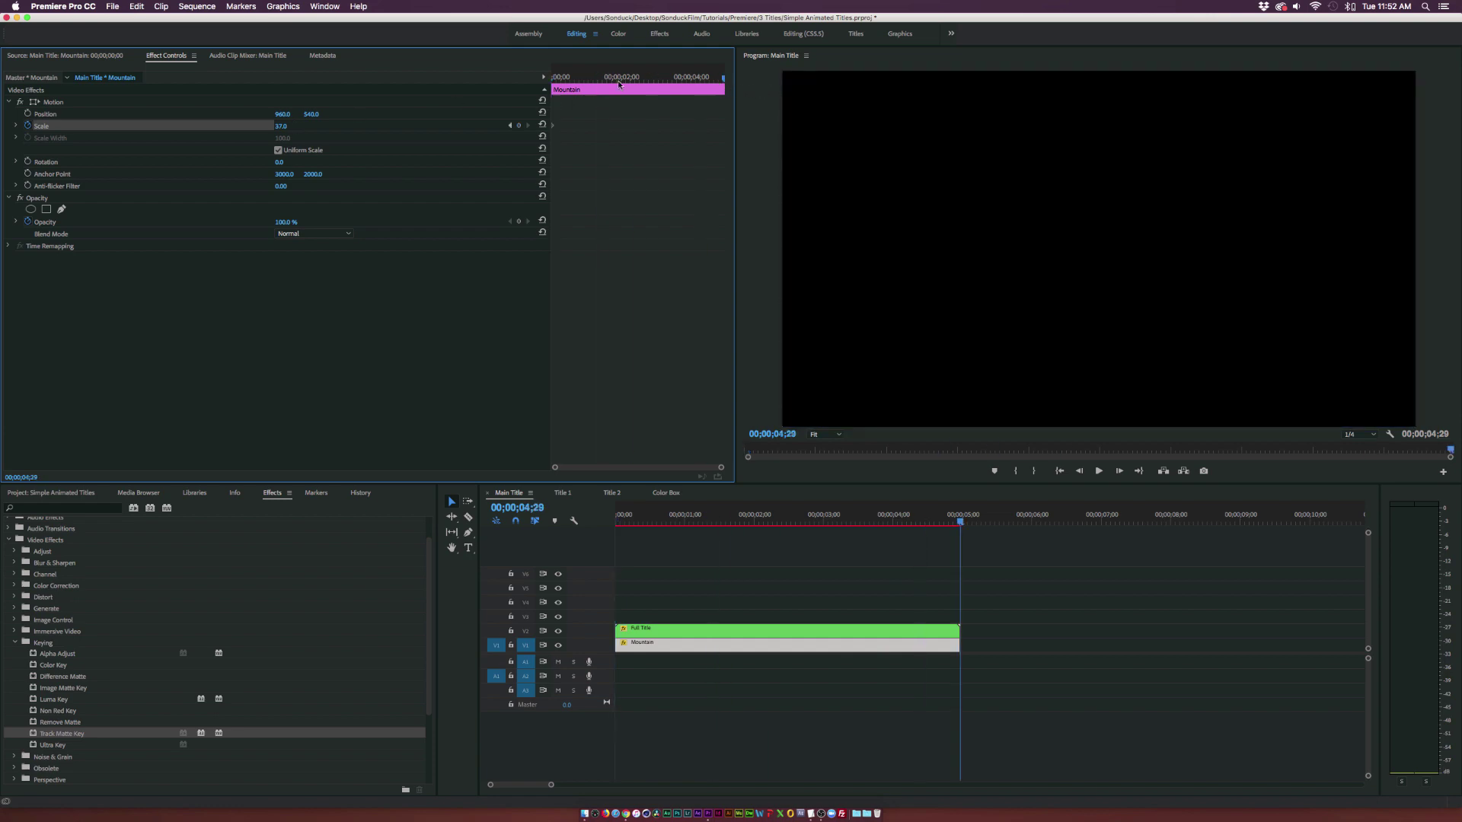
left_click(283, 125)
left_click(405, 155)
left_click_drag(928, 519, 670, 537)
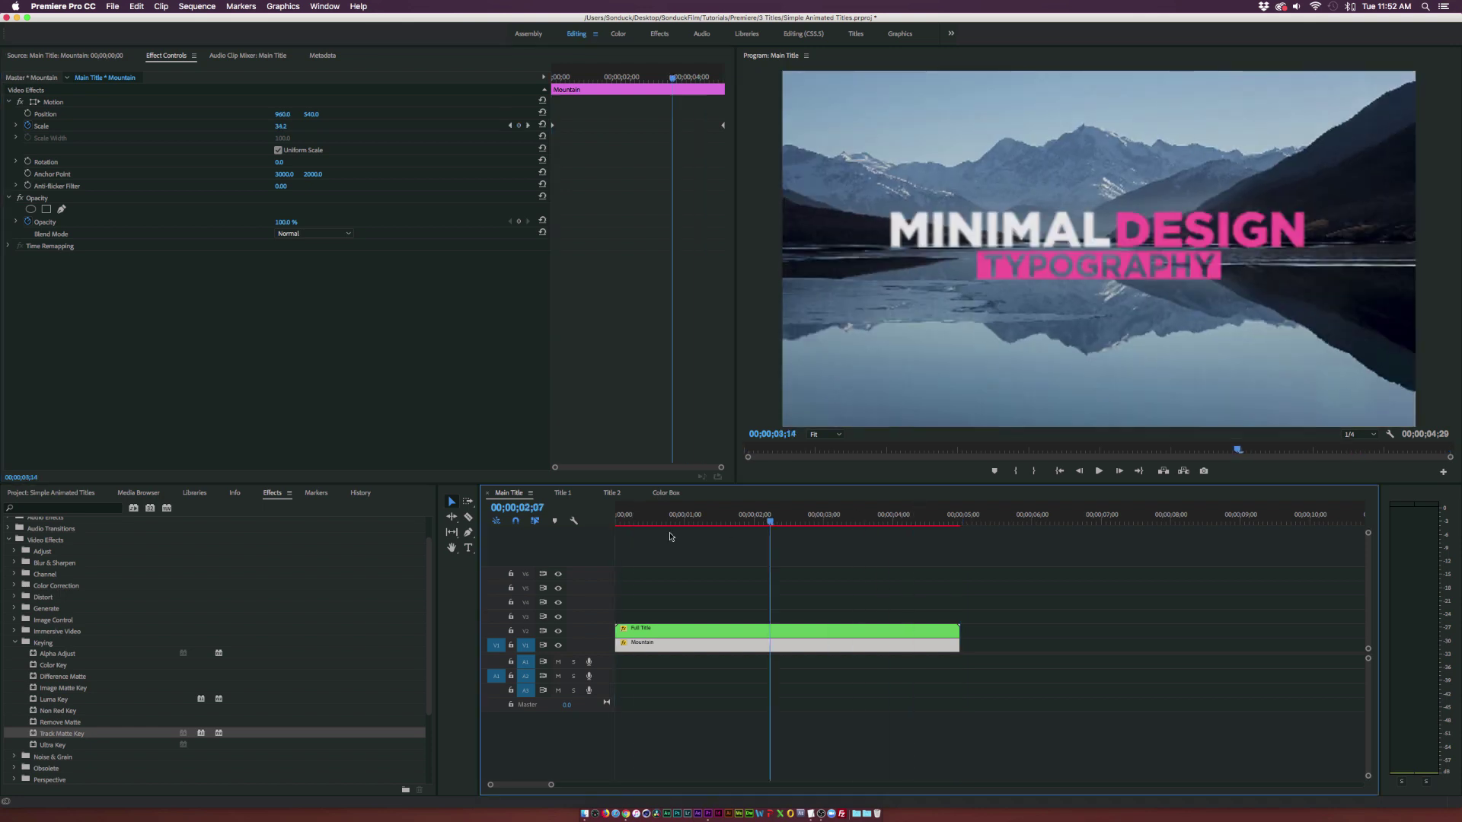
left_click(670, 537)
key("Home")
key("space")
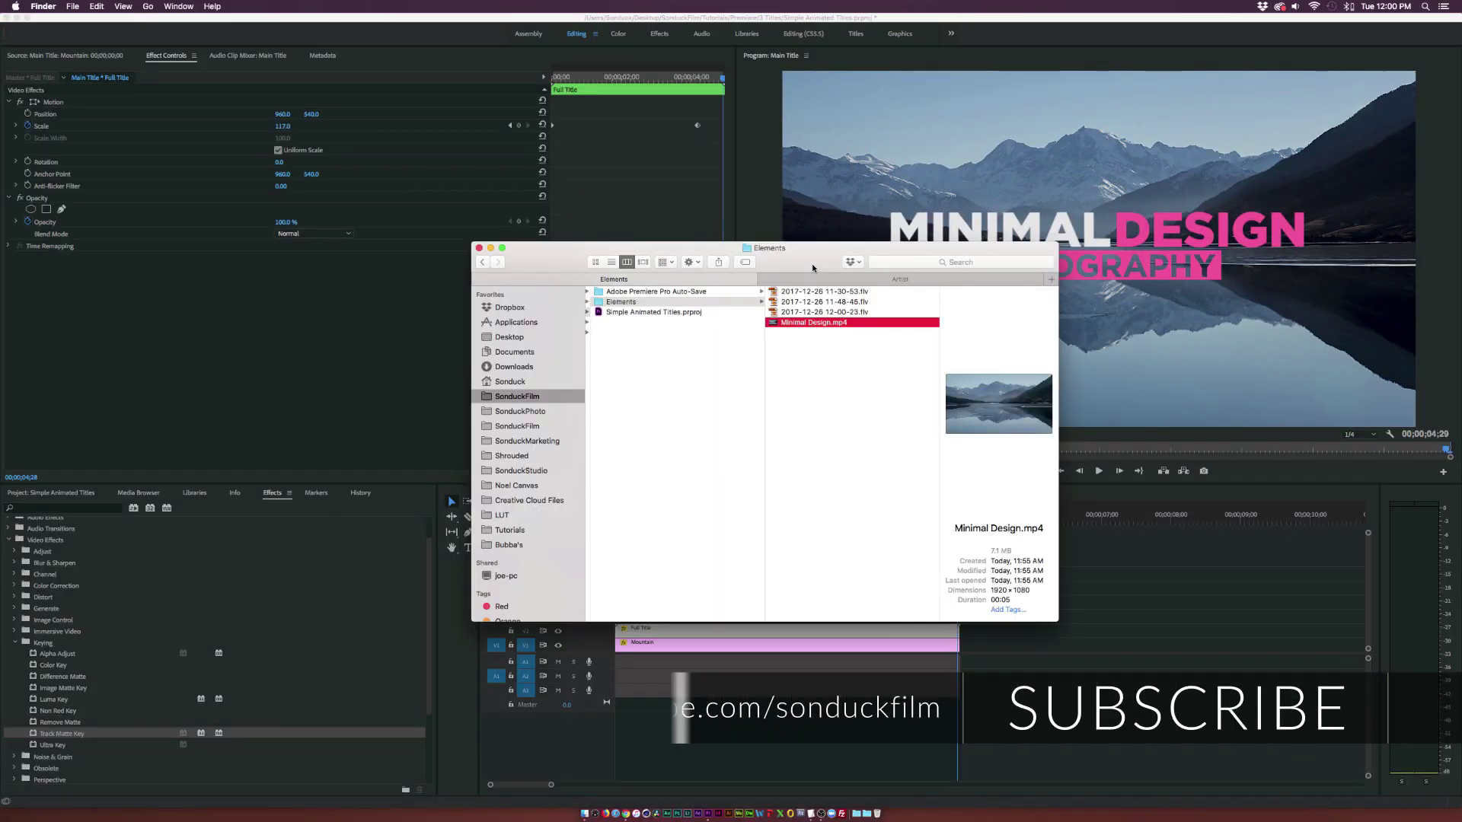
Quick Look Minimal Design.mp4 in Finder, then close the preview.
key("space")
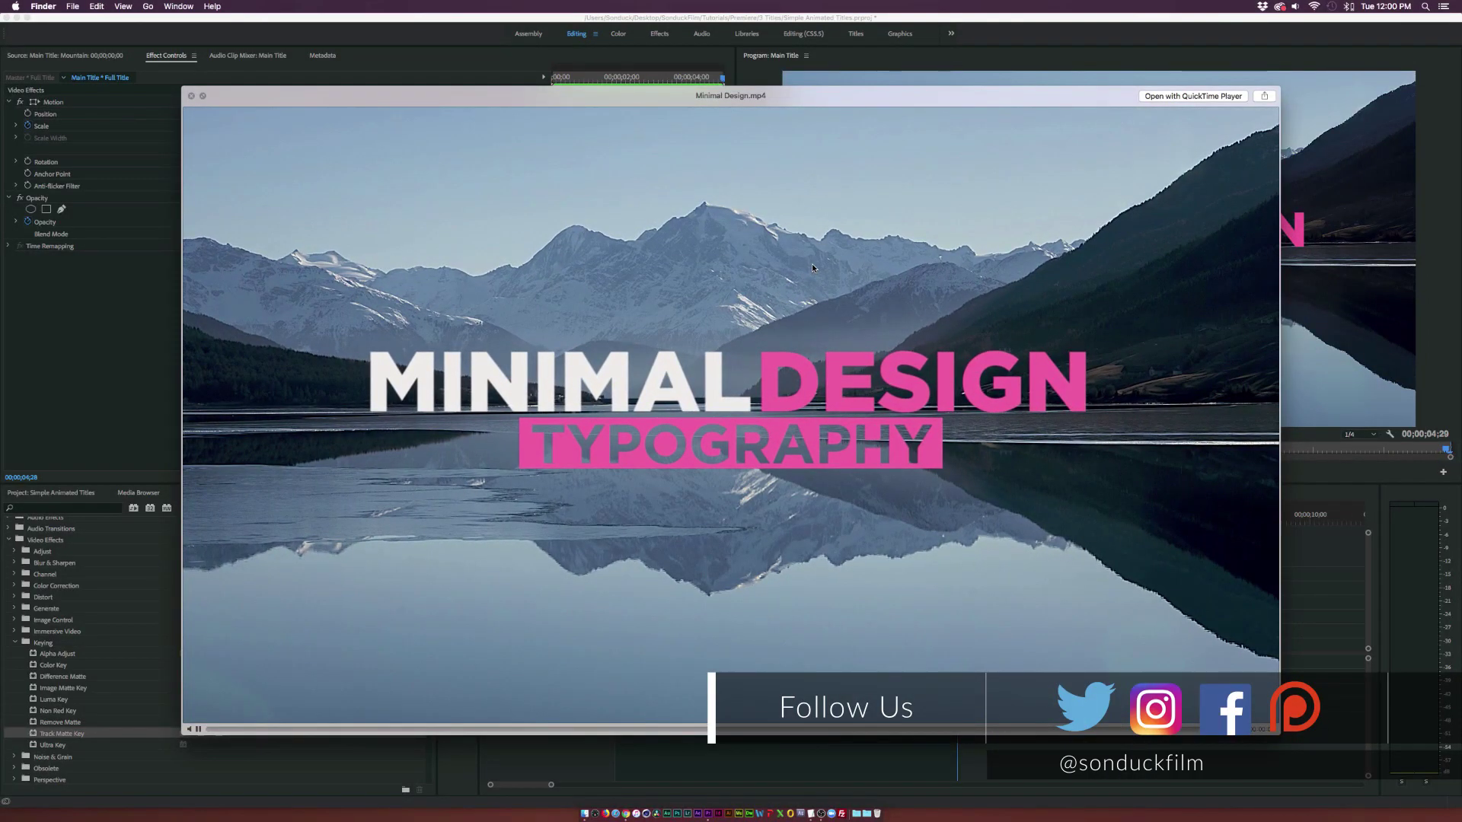
key("space")
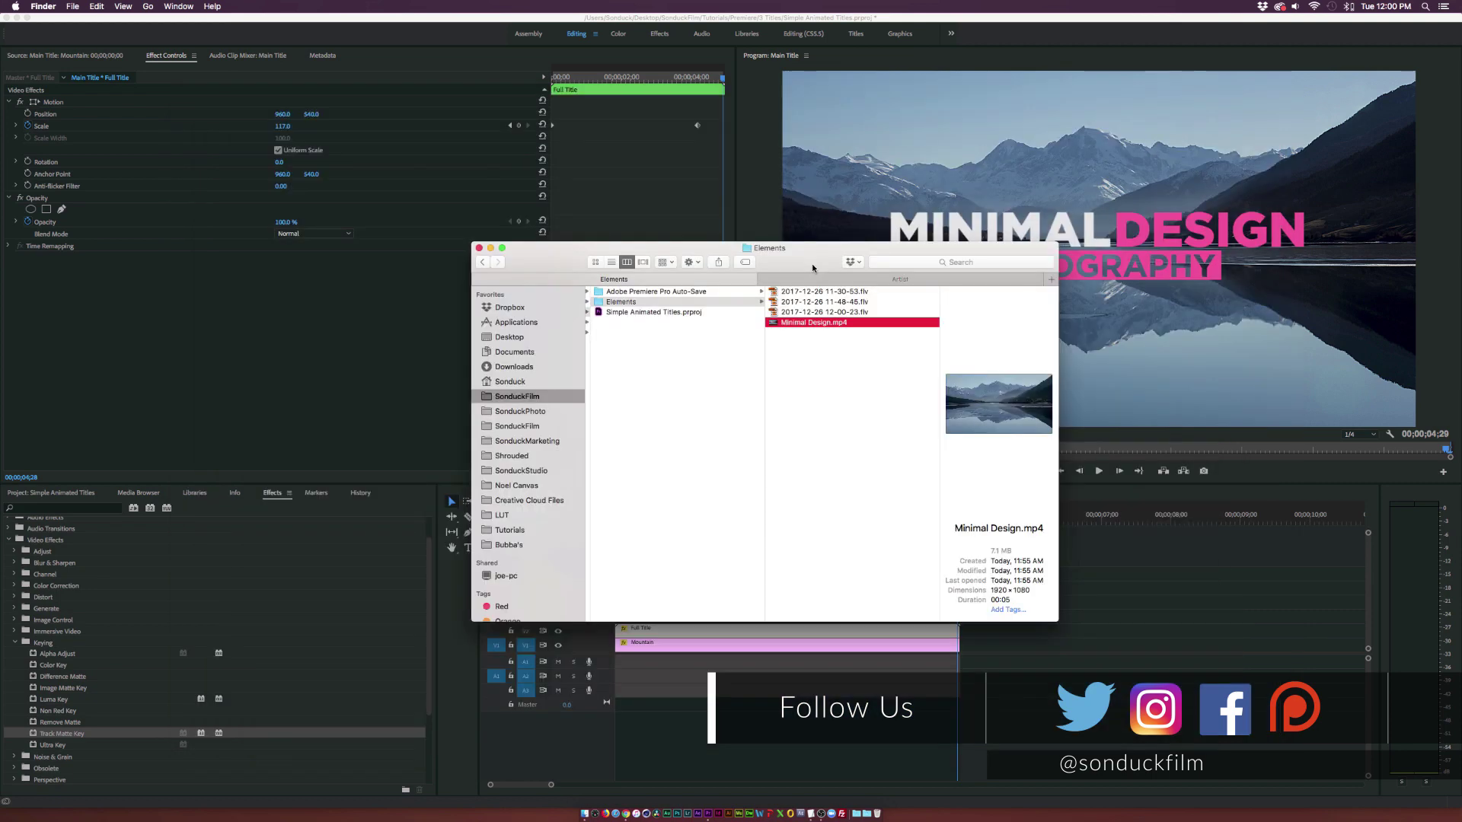